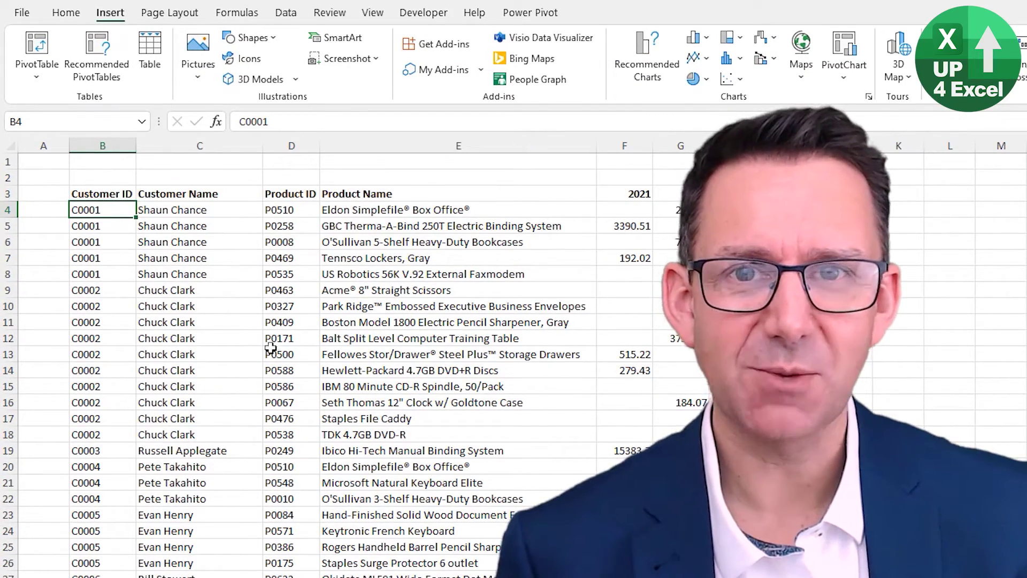
# Step: Convert the Orders range $B$3:$I$4078 into a table with 'My table has headers' ticked
pyautogui.click(151, 53)
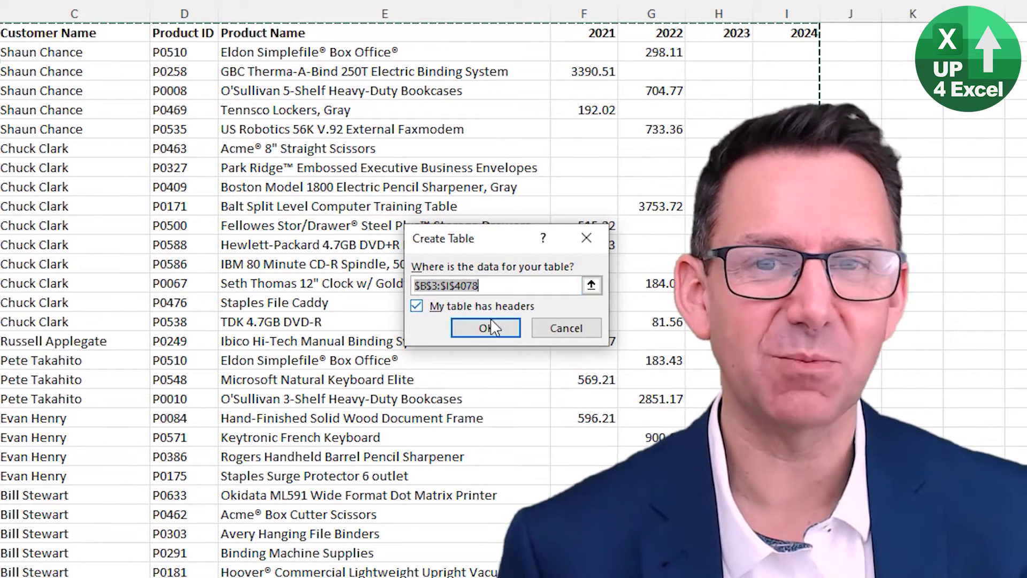
pyautogui.click(427, 309)
pyautogui.click(483, 328)
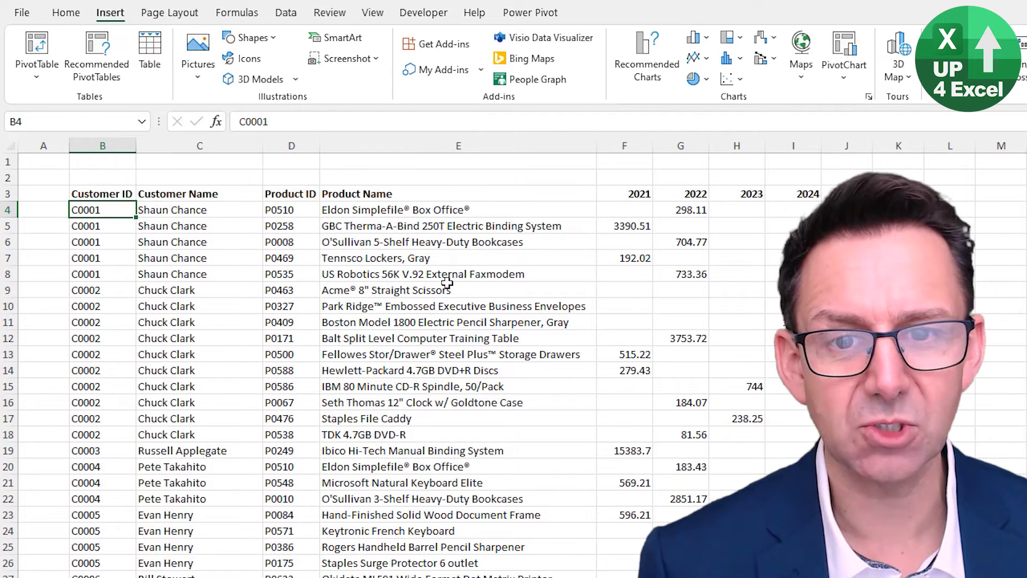
pyautogui.click(150, 53)
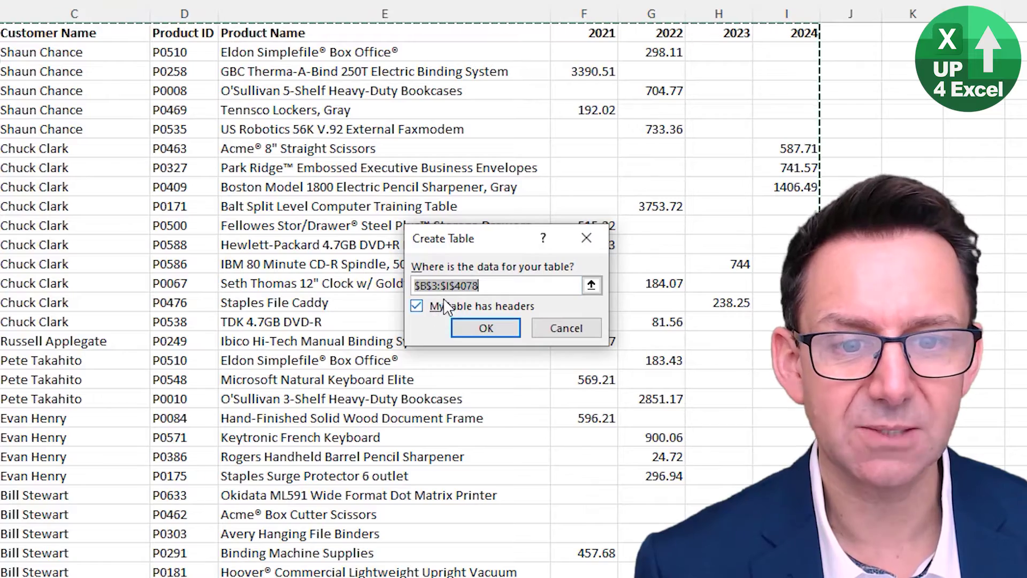
pyautogui.click(427, 305)
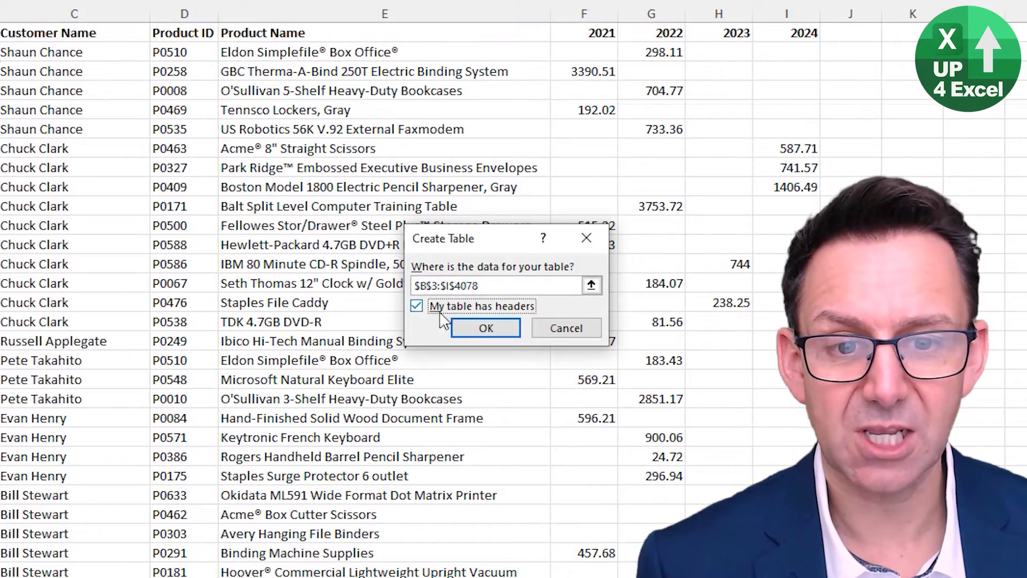
pyautogui.click(478, 328)
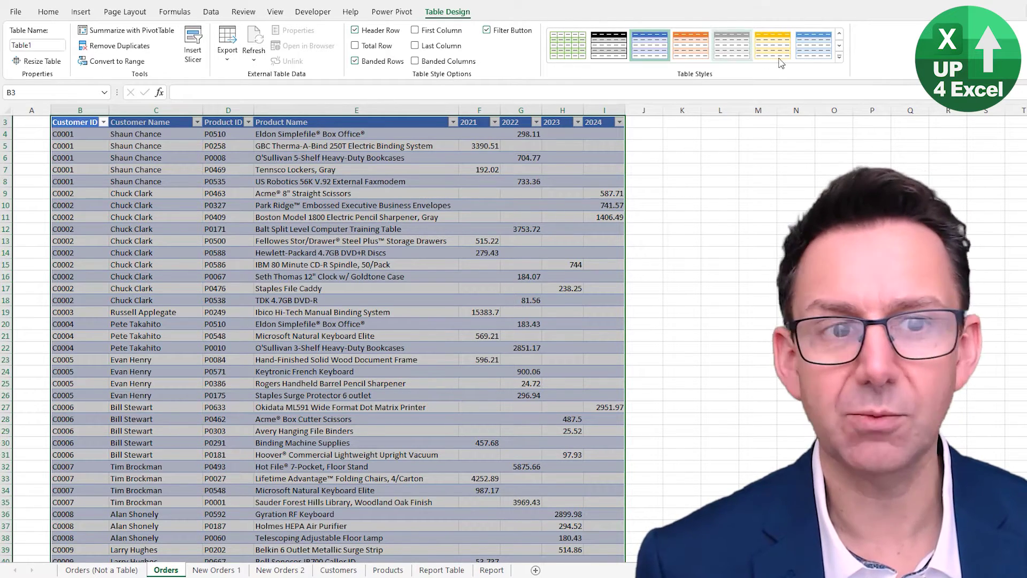
# Step: Bring up the right-click options for a cell in the new table
pyautogui.rightClick(267, 178)
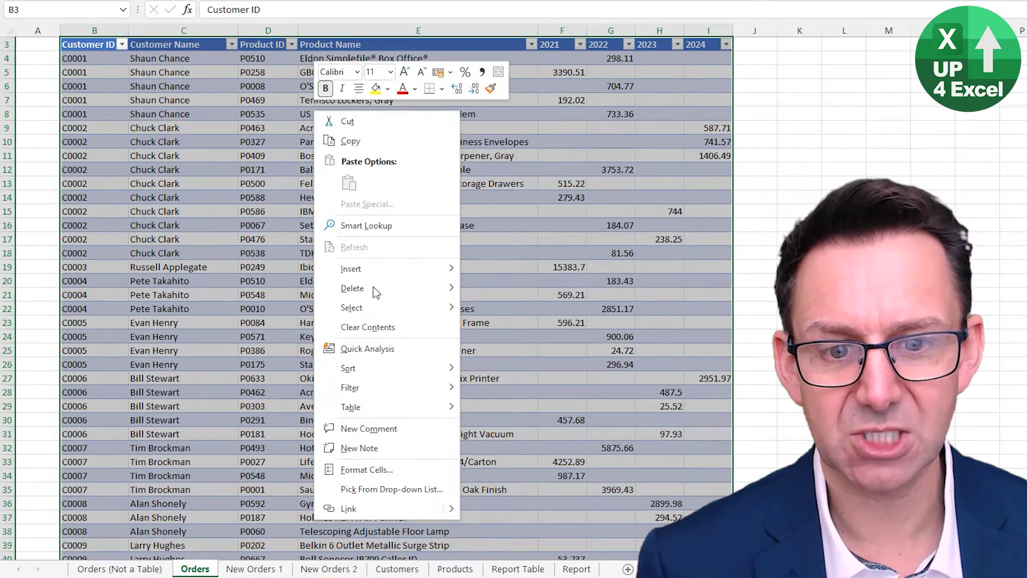
pyautogui.moveTo(409, 272)
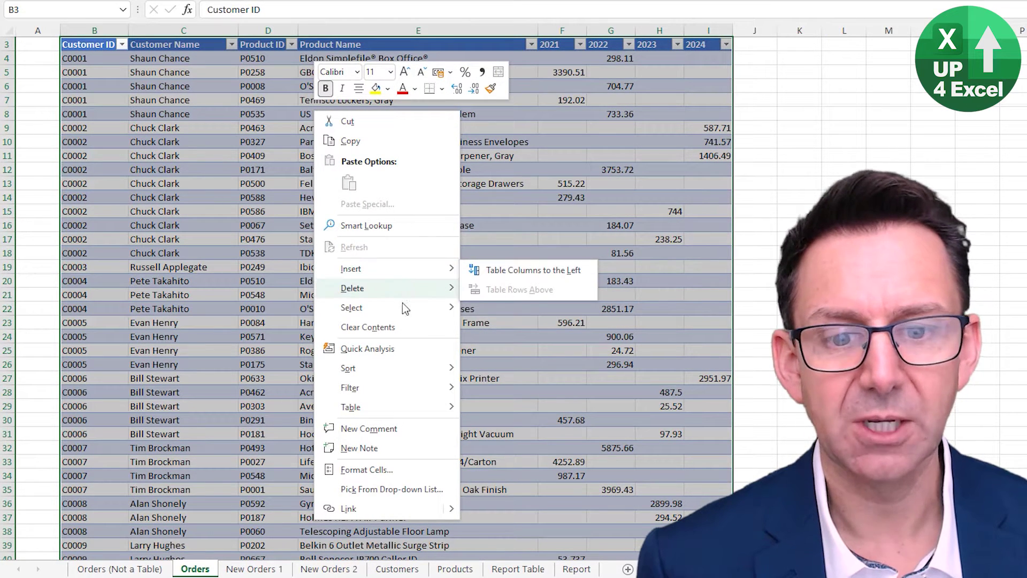
pyautogui.moveTo(402, 304)
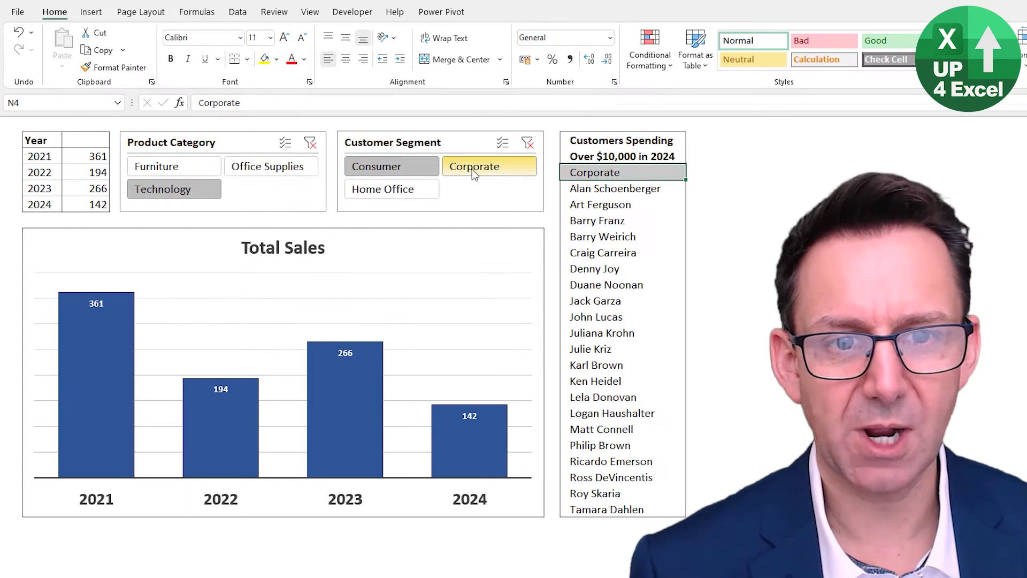
# Step: Filter the slicers to the Home Office segment and the Office Supplies category
pyautogui.click(473, 169)
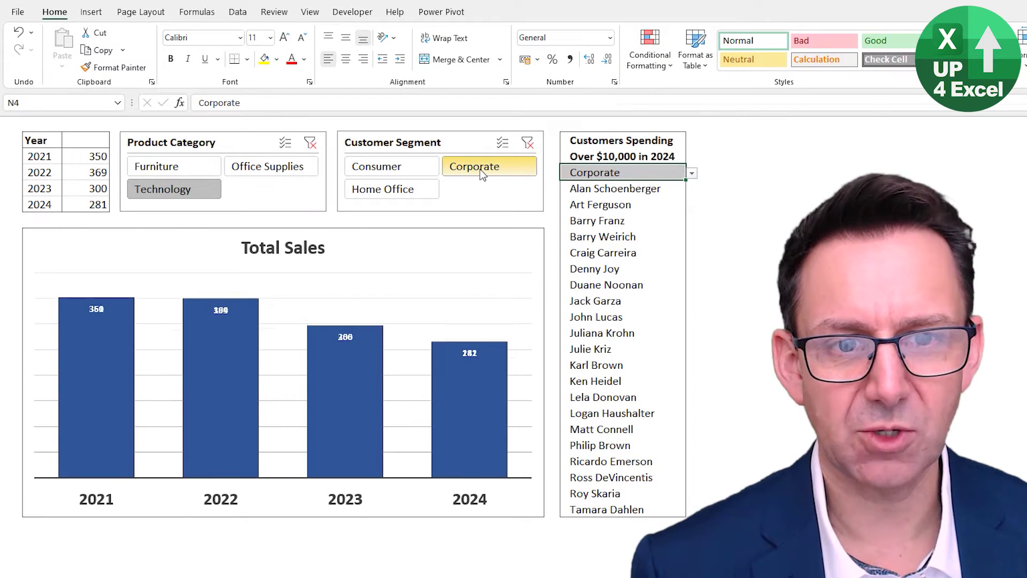
pyautogui.click(392, 188)
pyautogui.click(264, 169)
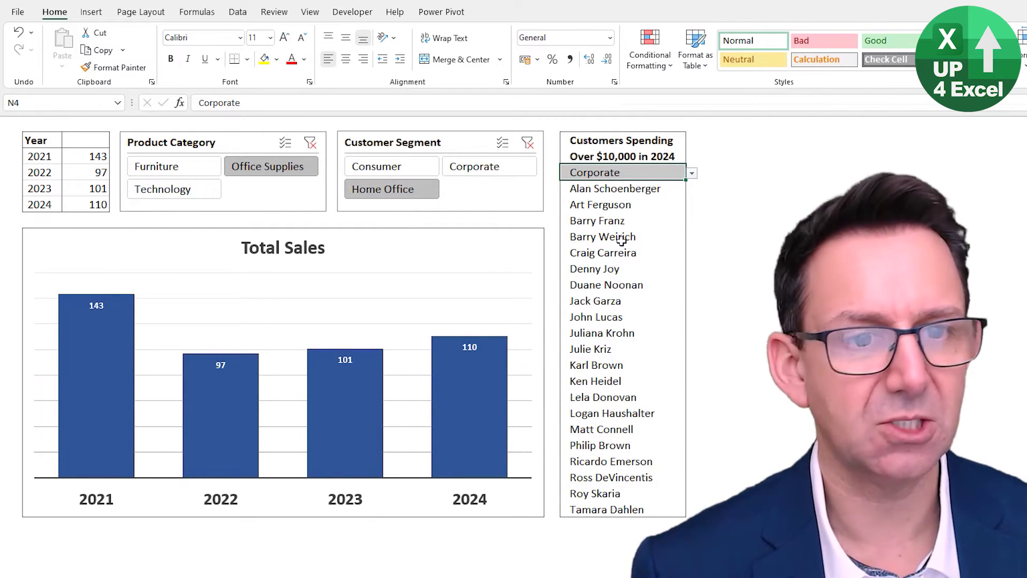
# Step: Set the N4 high-spender list to Consumer customers
pyautogui.click(693, 175)
pyautogui.click(656, 195)
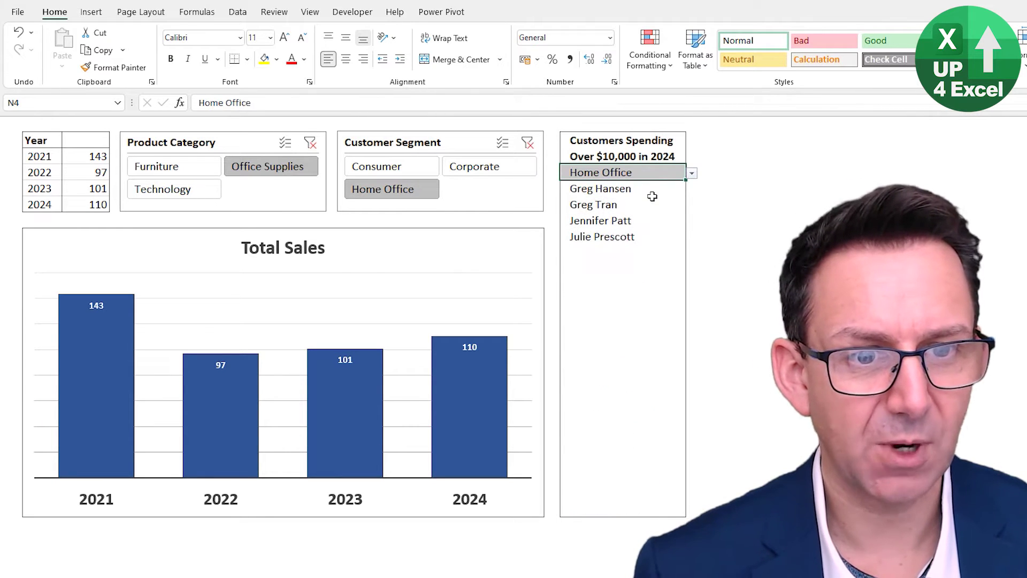
pyautogui.click(692, 173)
pyautogui.click(635, 206)
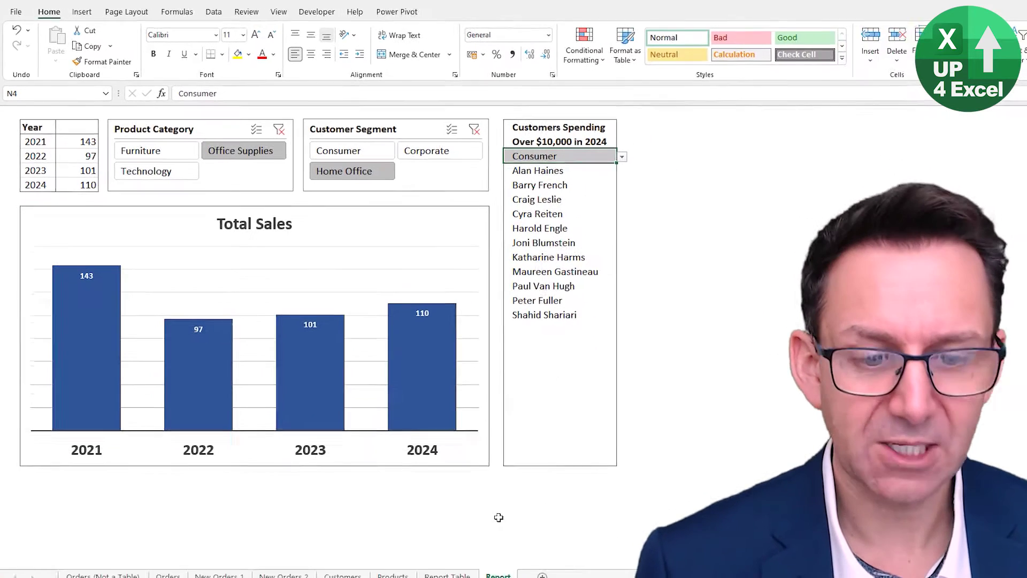
# Step: On Report Table, select and copy the new Small Business rows from B4083 to row 4625
pyautogui.click(577, 577)
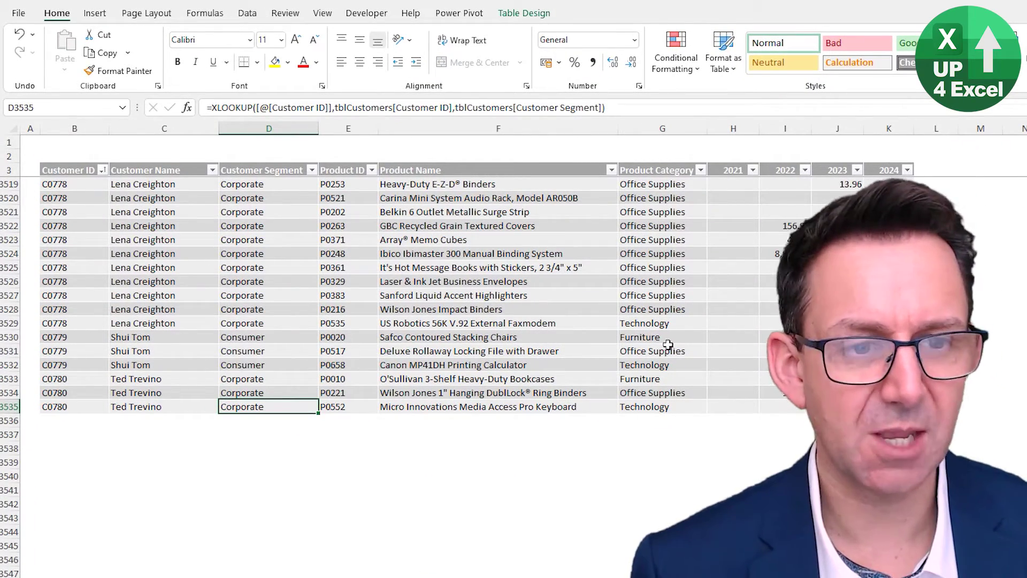
pyautogui.hotkey('ctrl', 'Left')
pyautogui.hotkey('ctrl', 'Down')
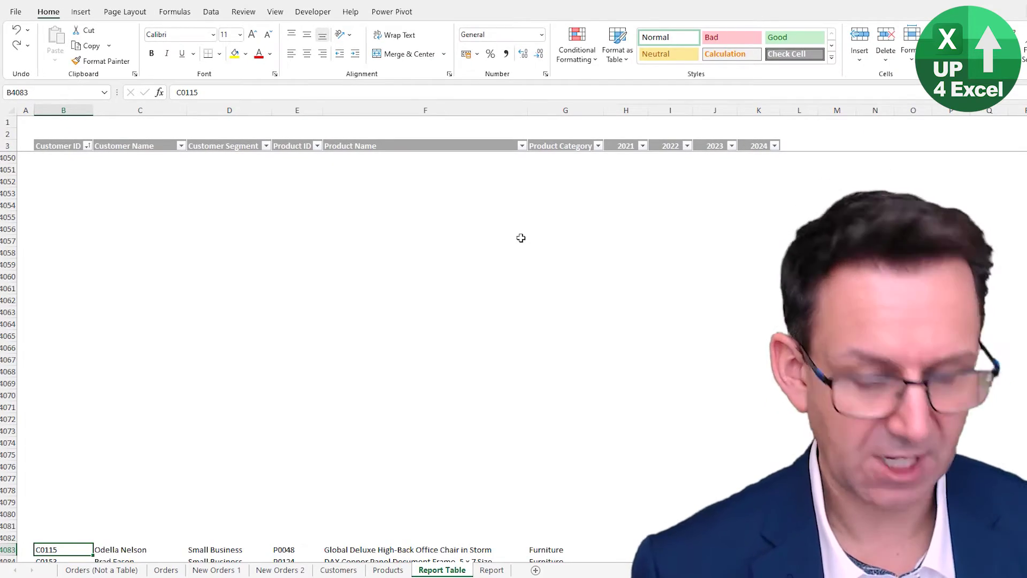
pyautogui.press('pagedown')
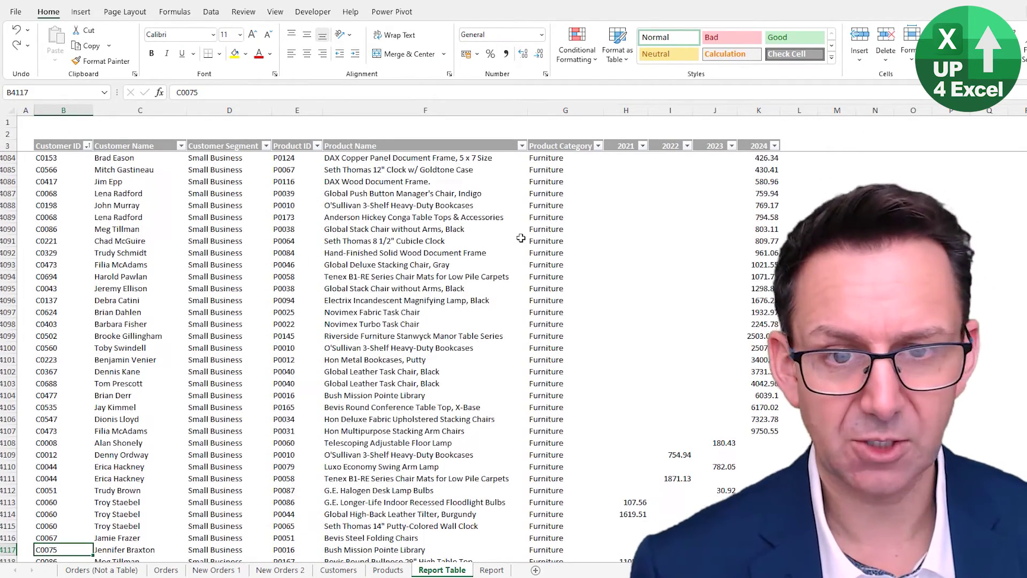
pyautogui.hotkey('ctrl', 'Up')
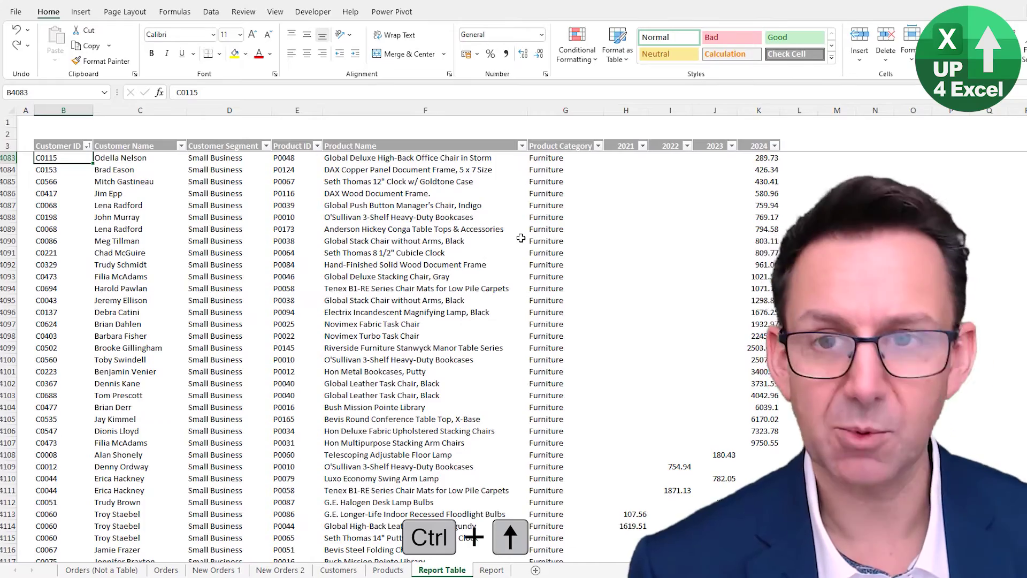
pyautogui.hotkey('ctrl', 'shift', 'End')
pyautogui.hotkey('ctrl', 'shift', 'Up')
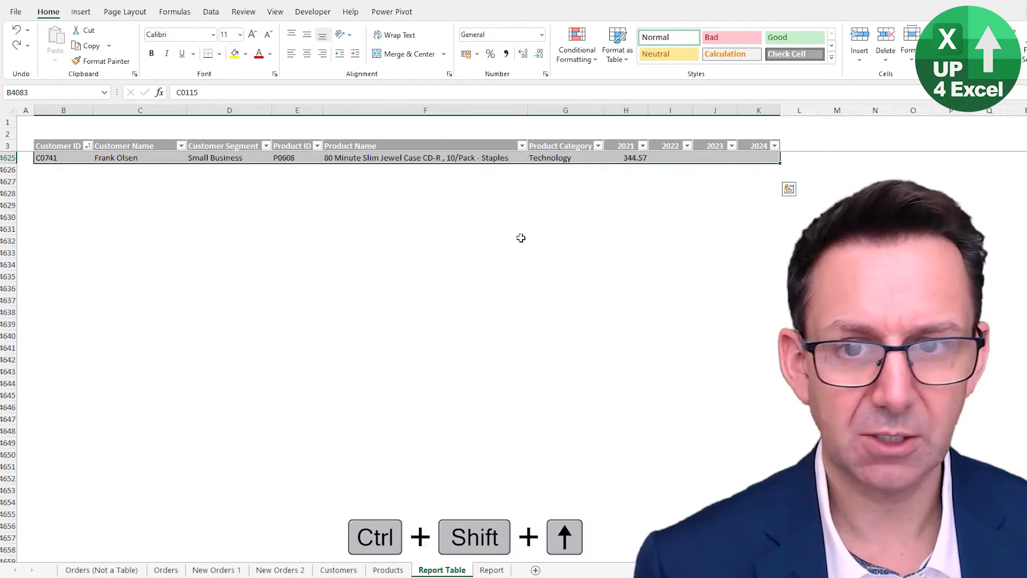
pyautogui.hotkey('ctrl', 'c')
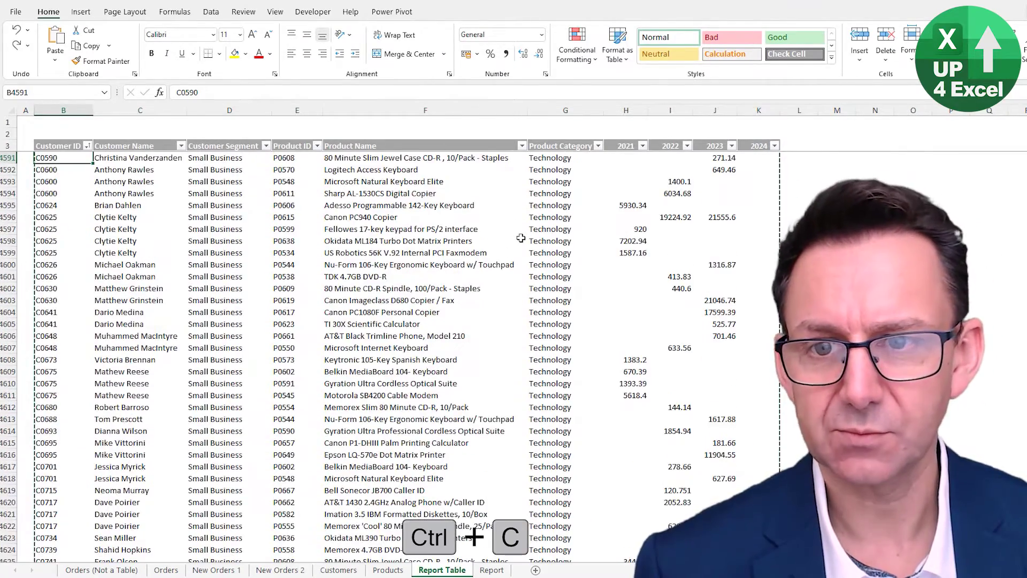
# Step: Paste the copied rows at B3536 below the table, then return to the Report sheet
pyautogui.hotkey('ctrl', 'Up')
pyautogui.hotkey('ctrl', 'Up')
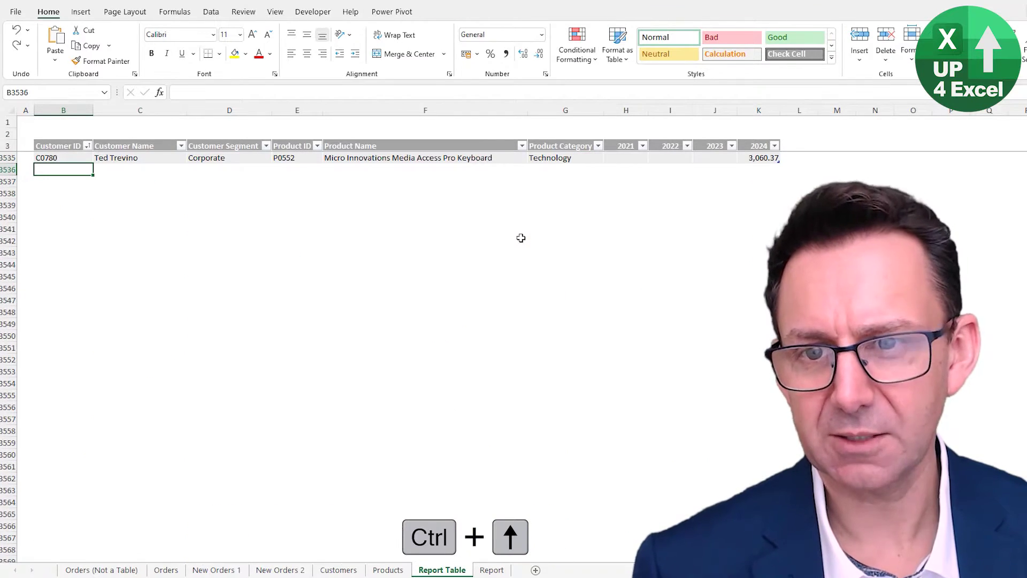
pyautogui.hotkey('ctrl', 'v')
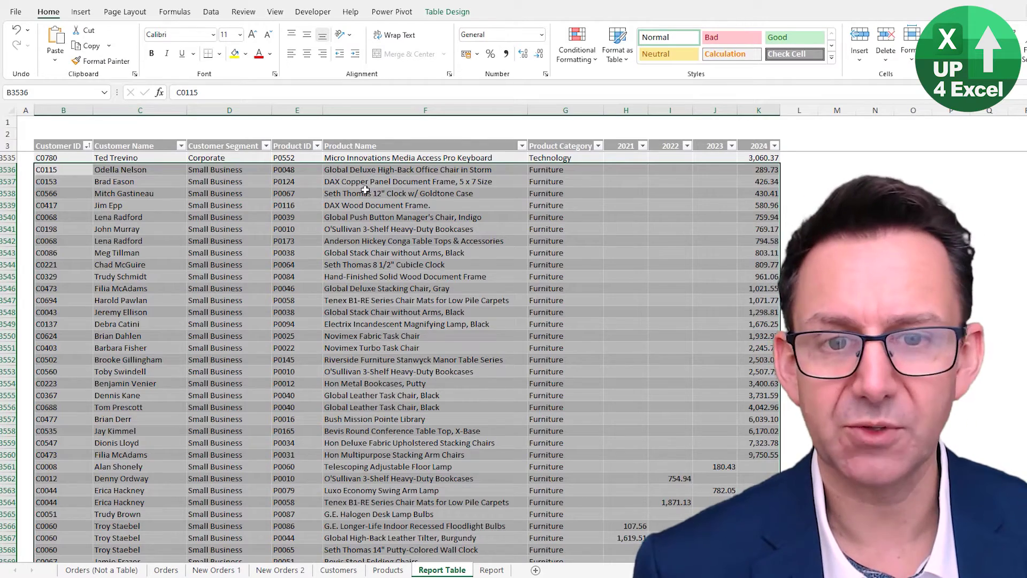
pyautogui.scroll(3, 366, 189)
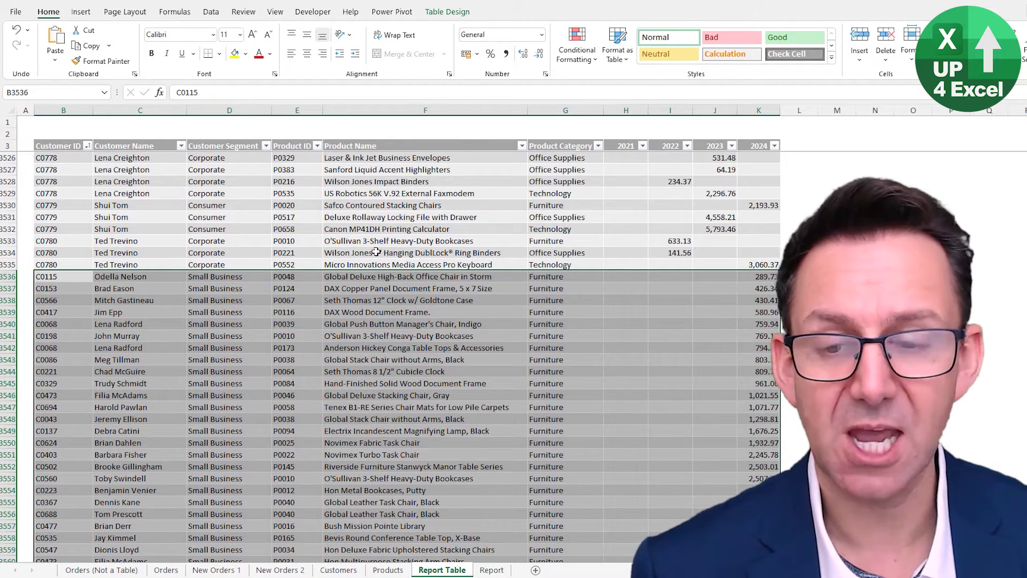
pyautogui.scroll(-3, 337, 280)
pyautogui.scroll(-10, 301, 334)
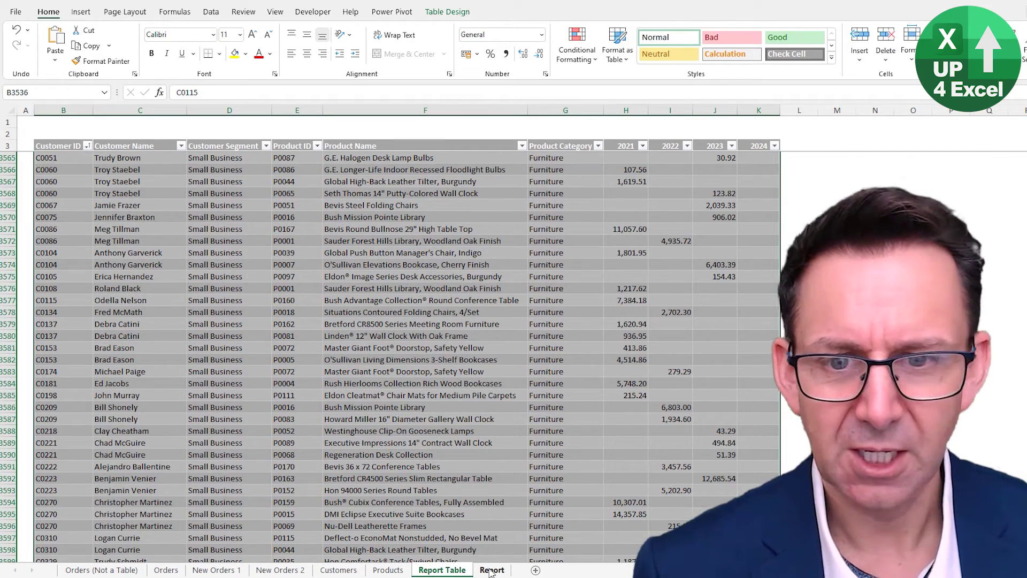
pyautogui.click(579, 565)
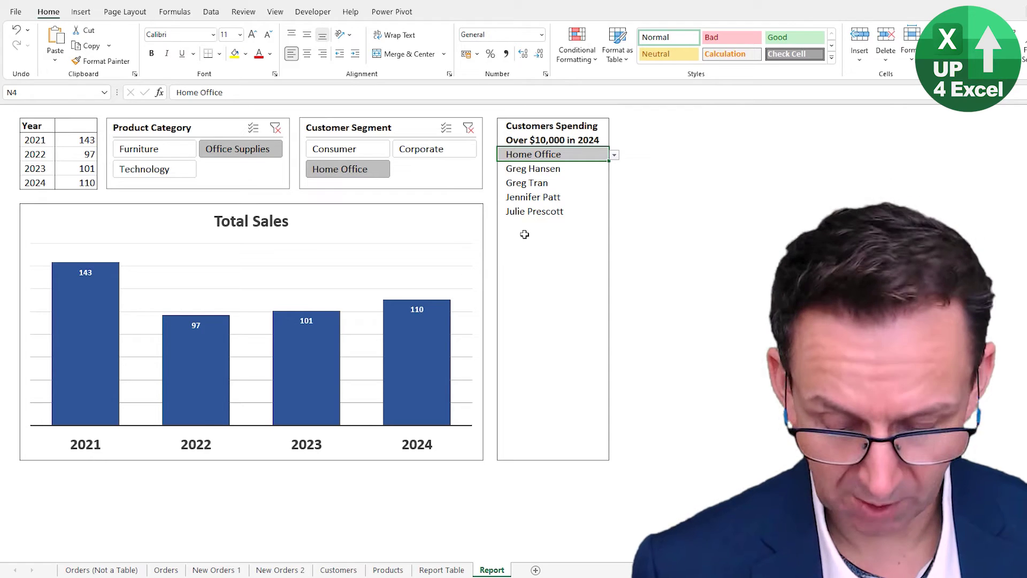
# Step: Refresh all data, then set the segment slicer and N4 list to Small Business
pyautogui.hotkey('ctrl', 'alt', 'F5')
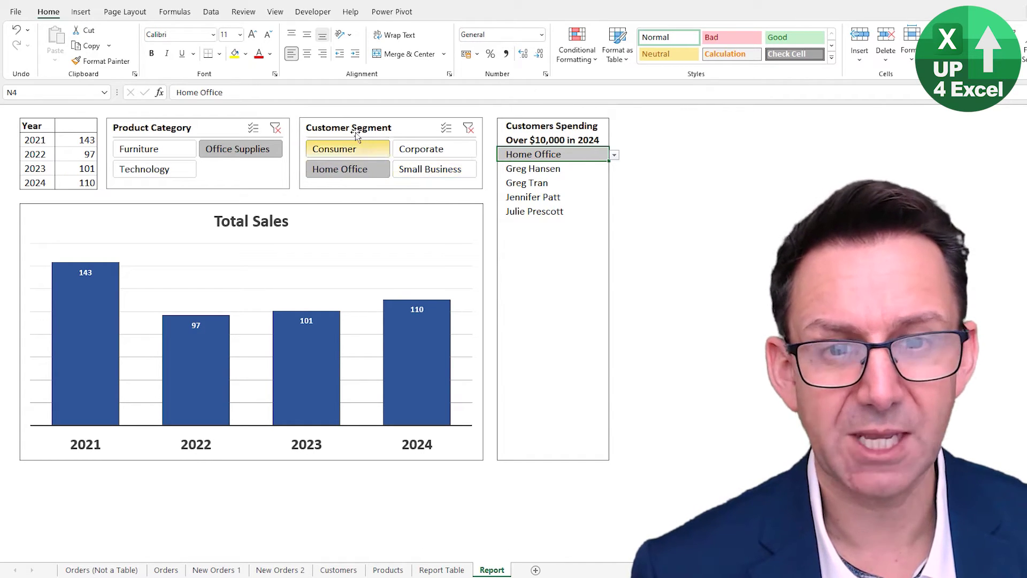
pyautogui.click(430, 169)
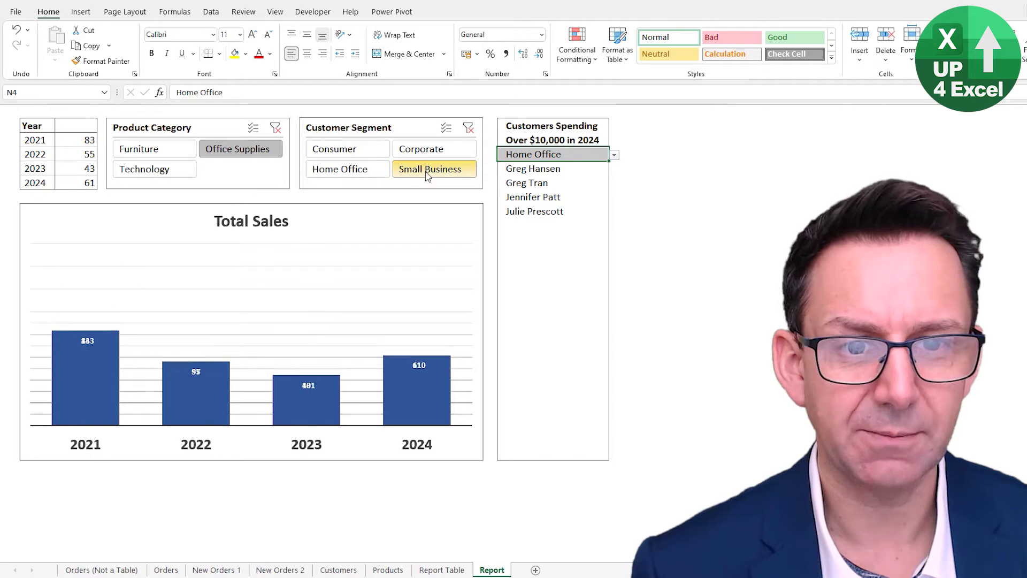
pyautogui.click(614, 155)
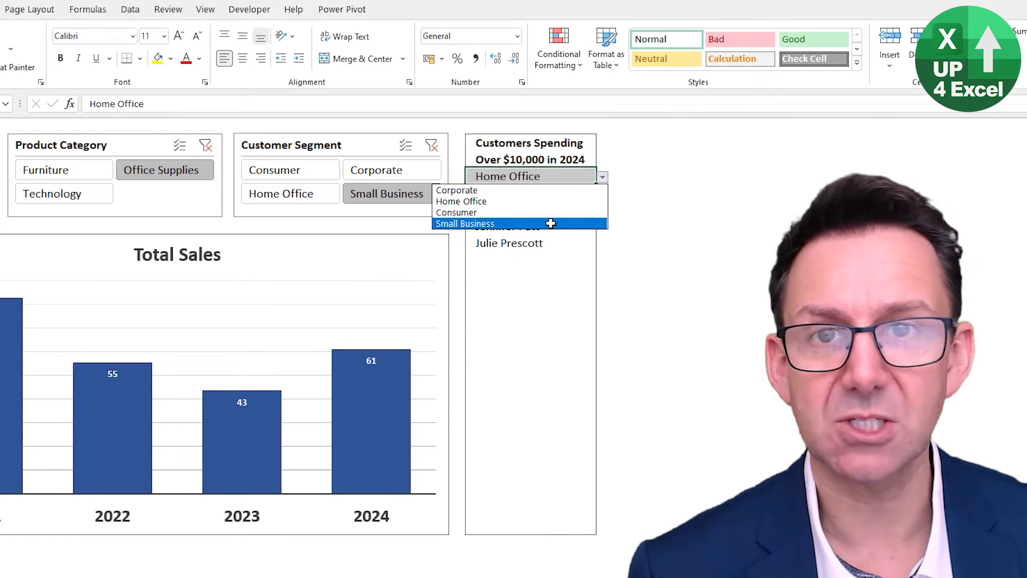
pyautogui.click(551, 224)
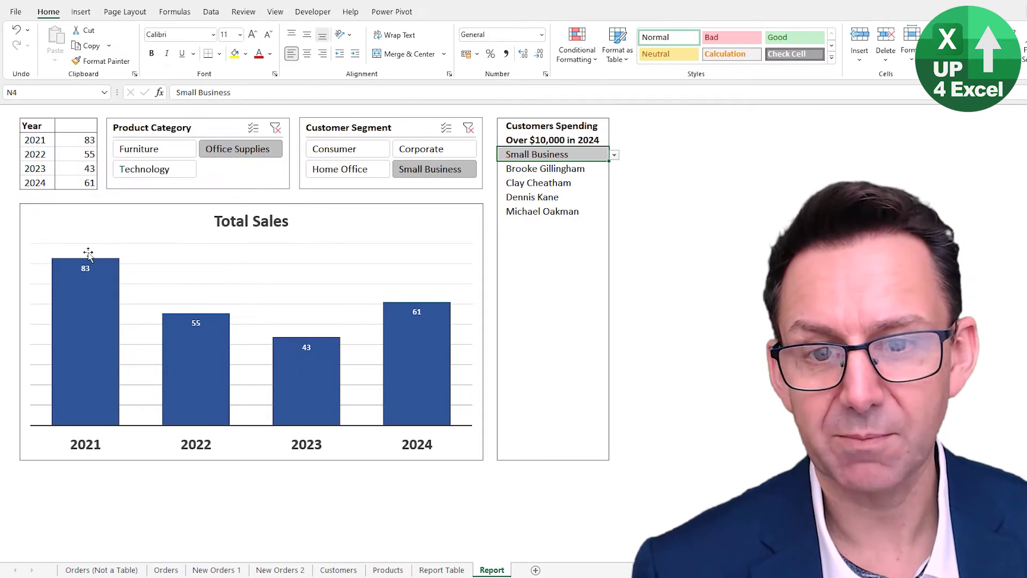
# Step: Filter the category slicer to Technology, then go to the Orders sheet
pyautogui.click(154, 149)
pyautogui.click(160, 169)
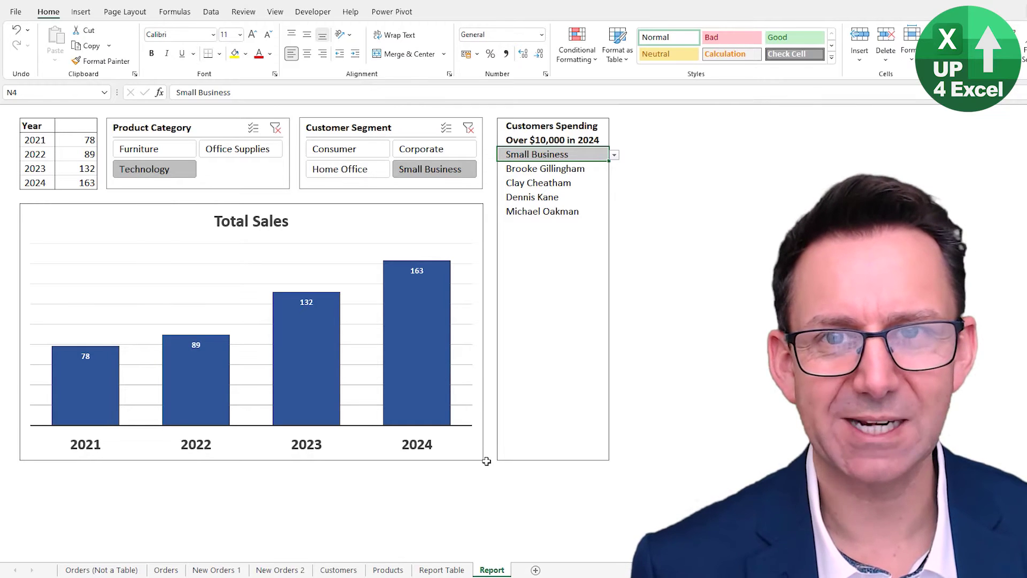
pyautogui.click(155, 568)
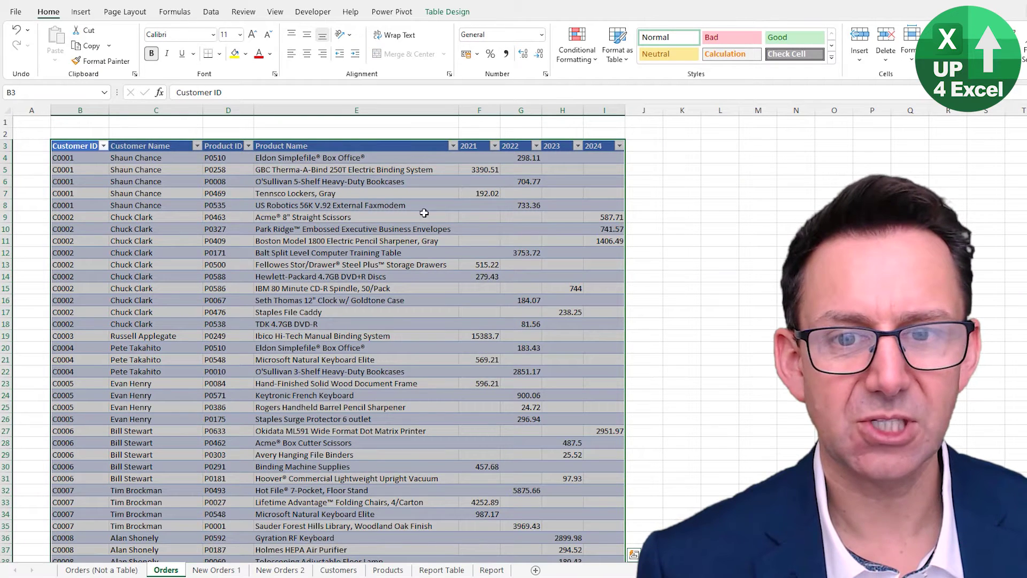
# Step: Add an empty row after the Orders table's last cell, then return to the sheet's top
pyautogui.click(535, 159)
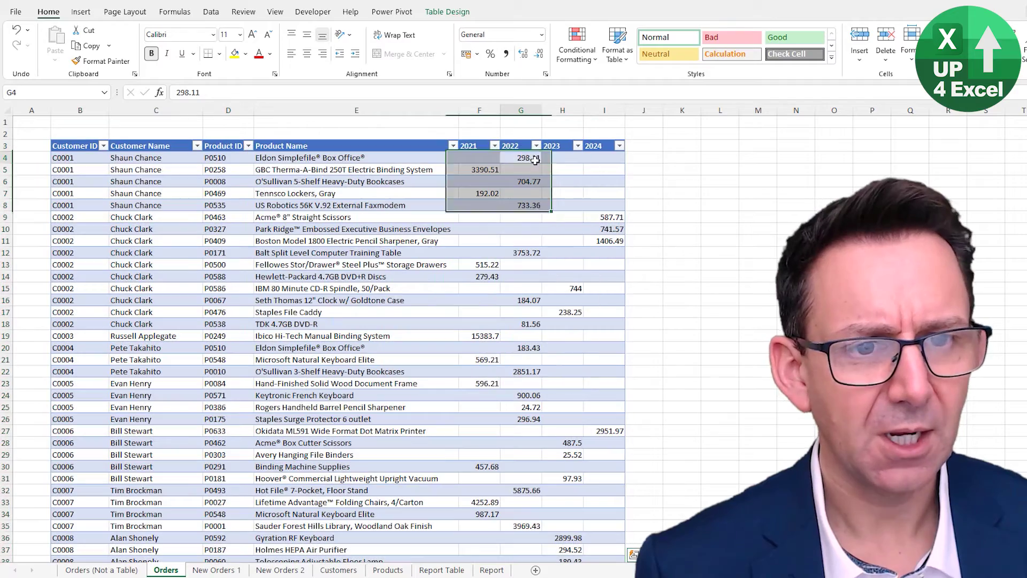
pyautogui.click(535, 159)
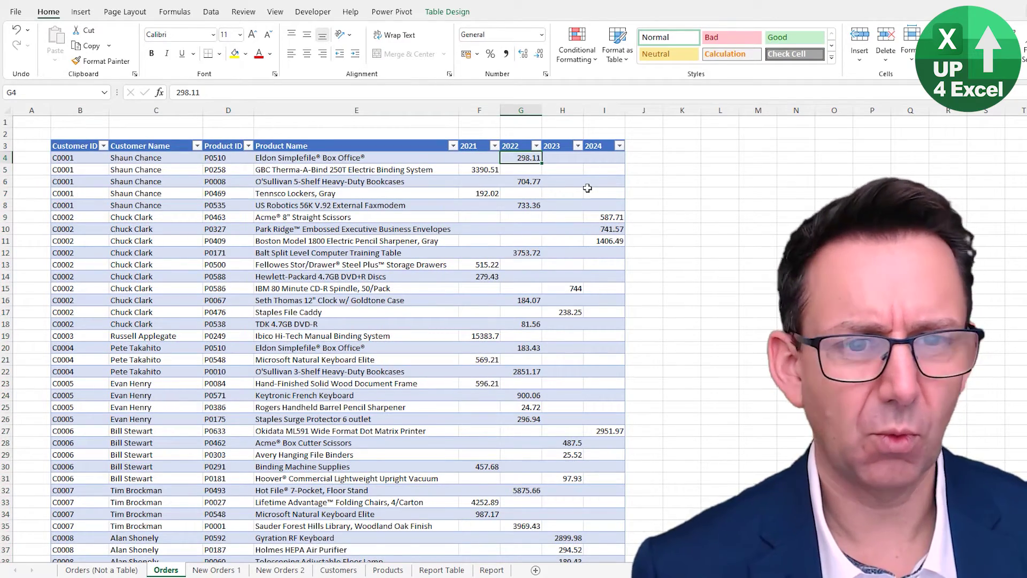
pyautogui.hotkey('ctrl', 'End')
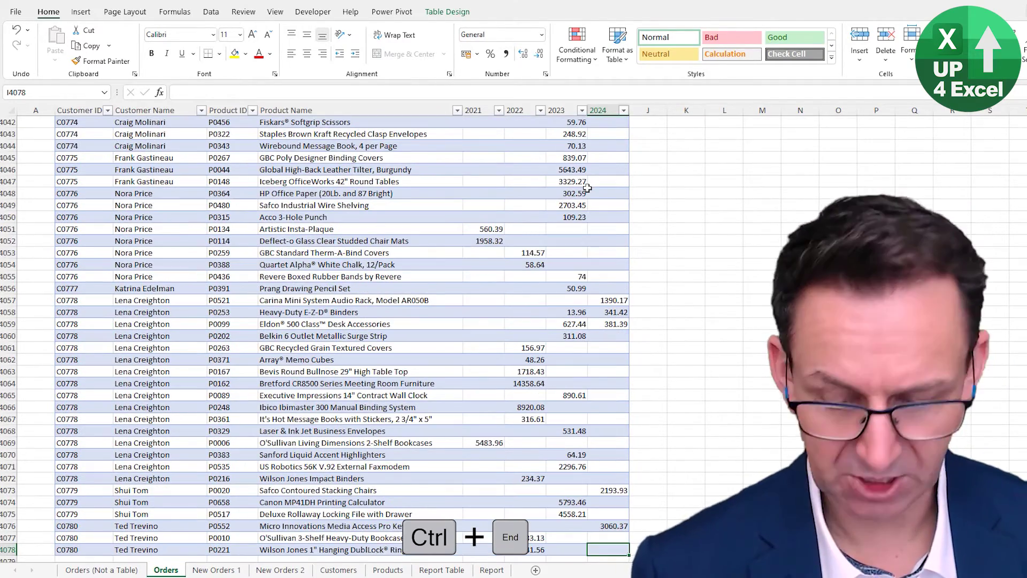
pyautogui.press('Tab')
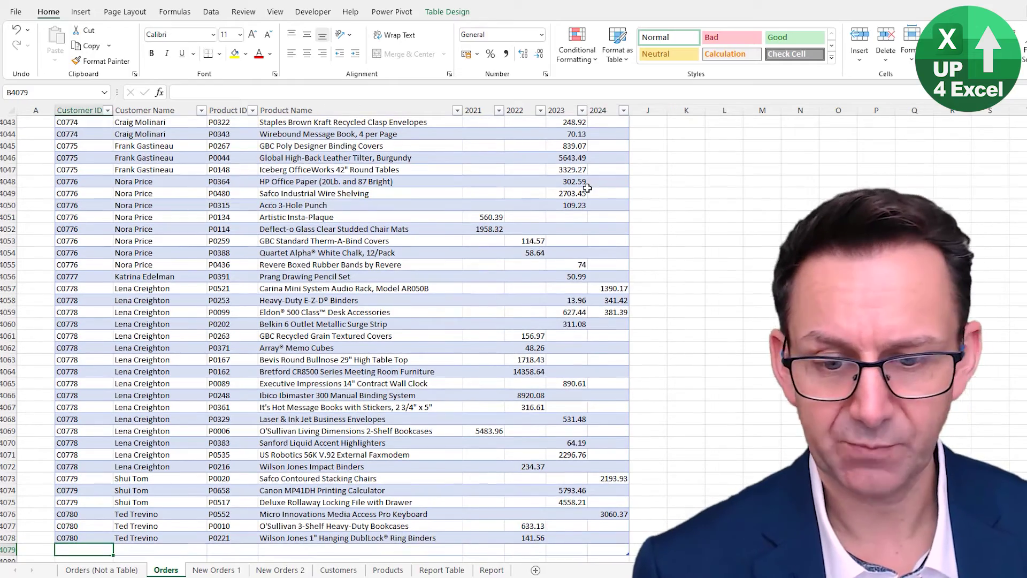
pyautogui.scroll(-3, 365, 263)
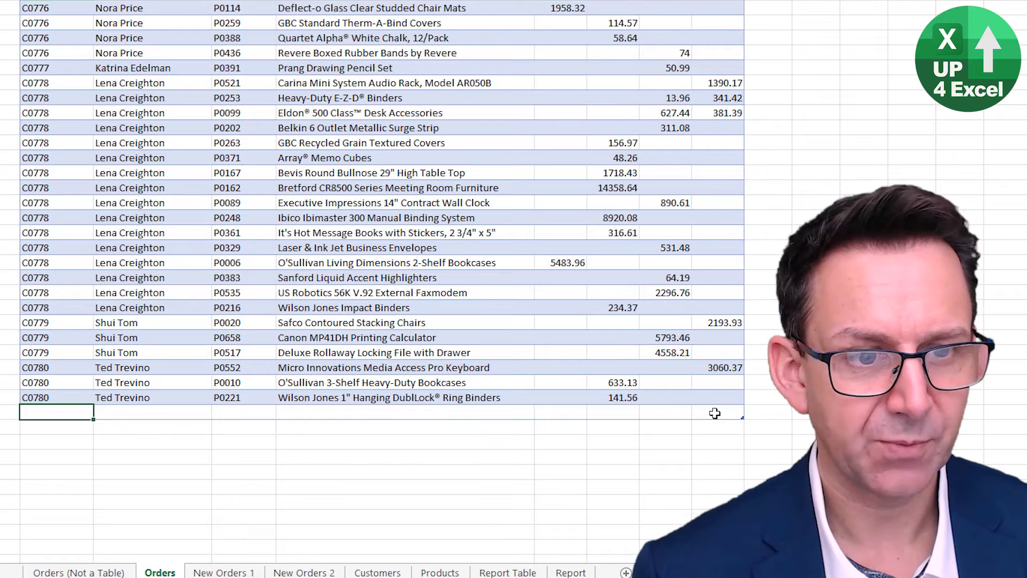
pyautogui.moveTo(743, 419)
pyautogui.mouseDown()
pyautogui.moveTo(785, 417)
pyautogui.moveTo(744, 418)
pyautogui.mouseUp()
pyautogui.hotkey('ctrl', 'Home')
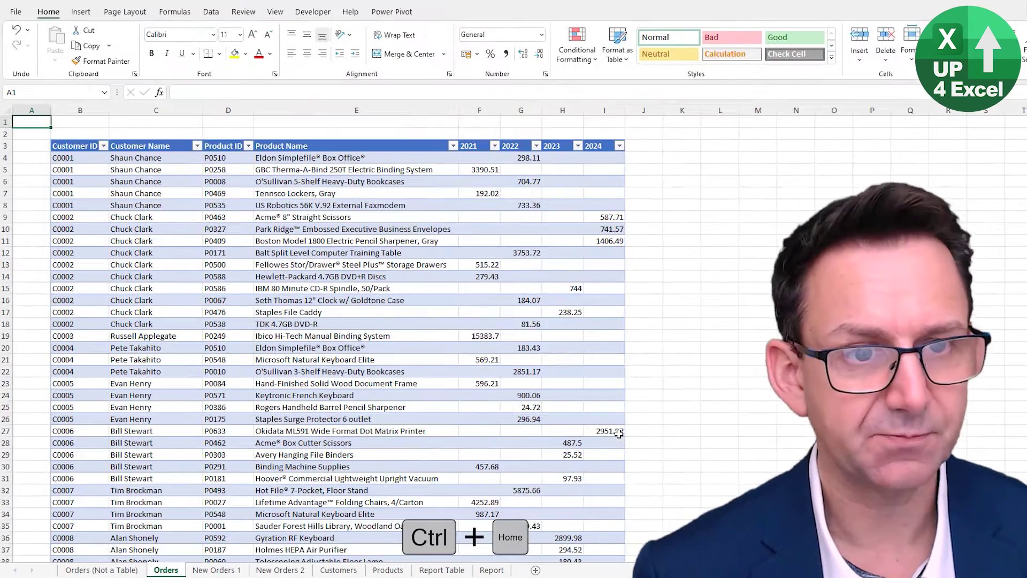
# Step: Enter the header 'Total' in J3 so the Orders table expands with a new column
pyautogui.click(651, 145)
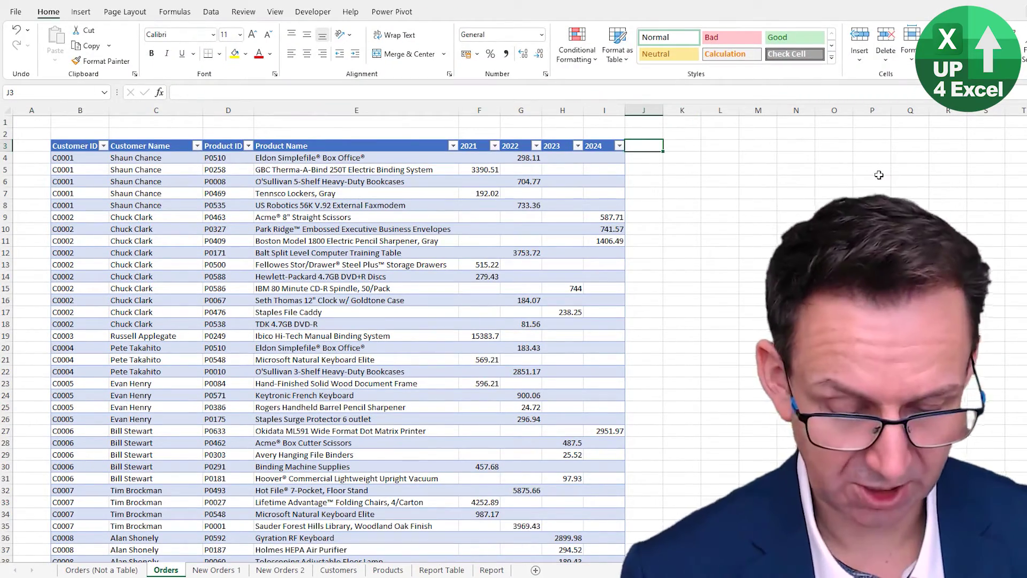
pyautogui.write('Tota')
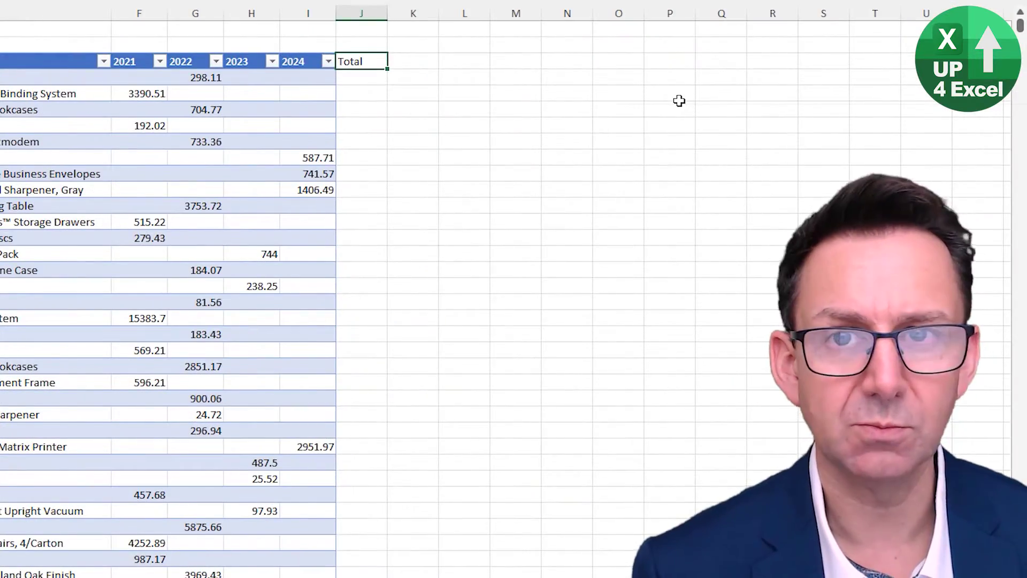
pyautogui.write('l')
pyautogui.press('Return')
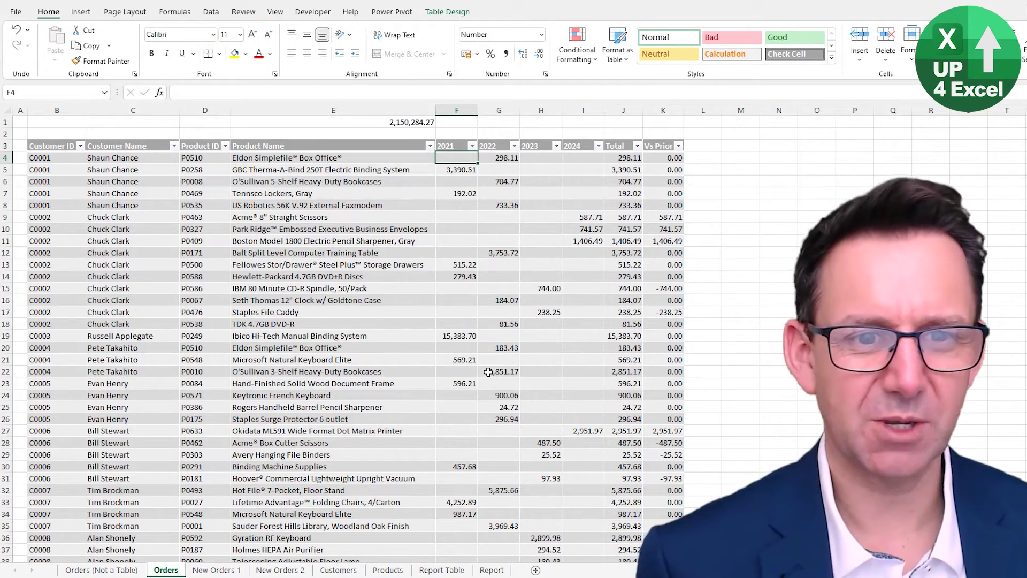
pyautogui.click(211, 11)
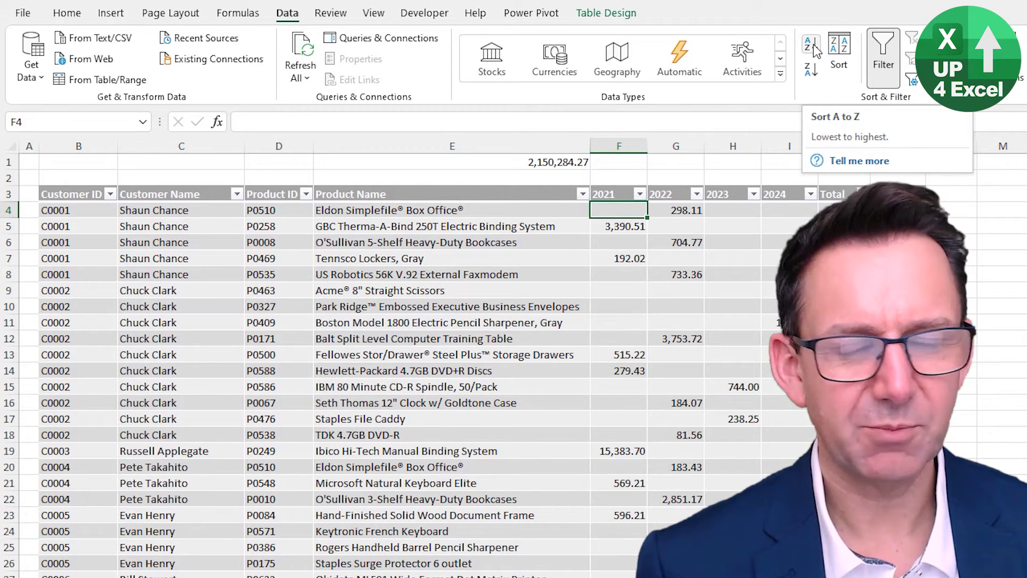
# Step: Sort the Orders table by 2021 largest to smallest, then toggle the filter arrows off and on
pyautogui.click(816, 49)
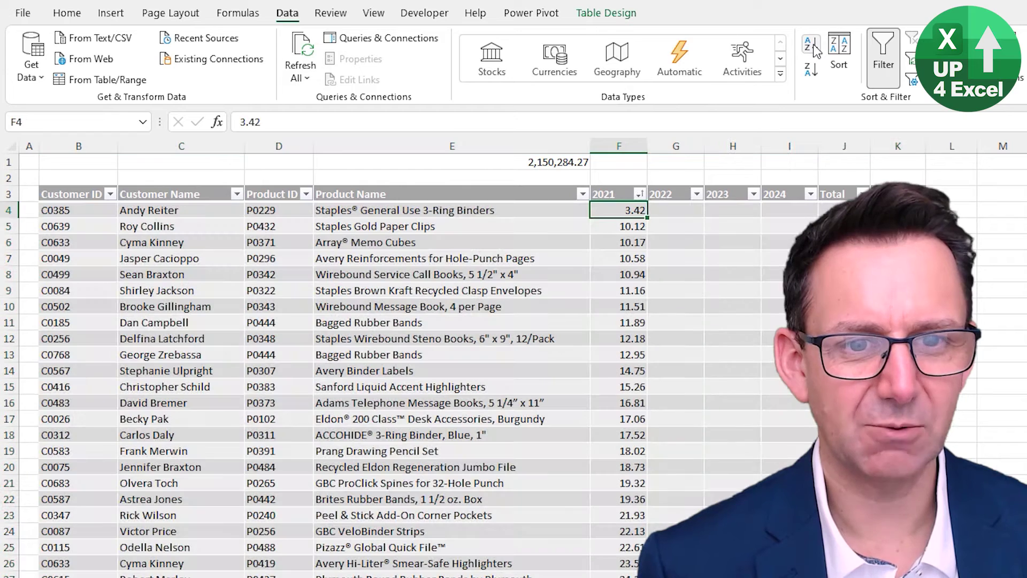
pyautogui.click(812, 69)
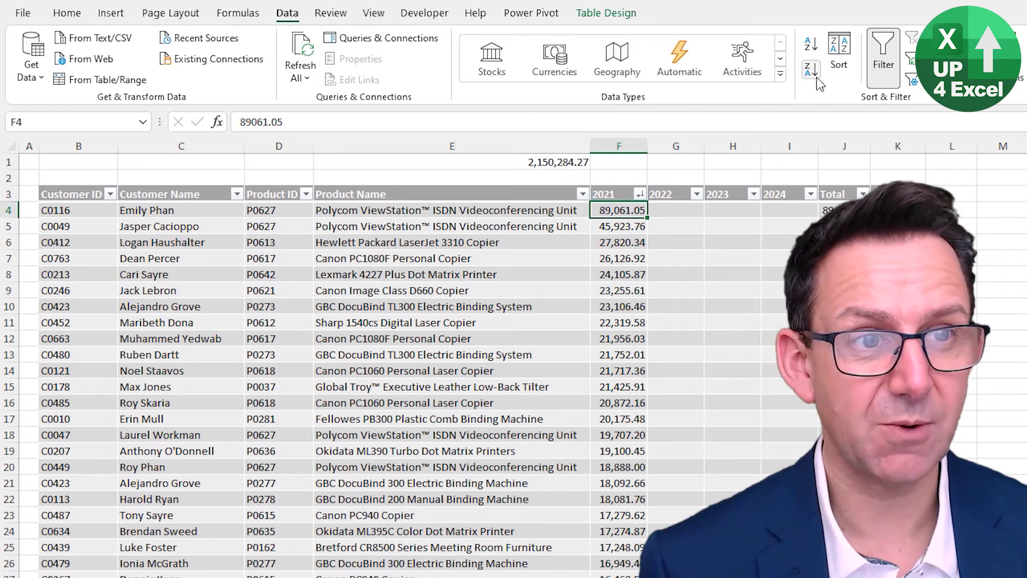
pyautogui.click(883, 60)
pyautogui.click(884, 60)
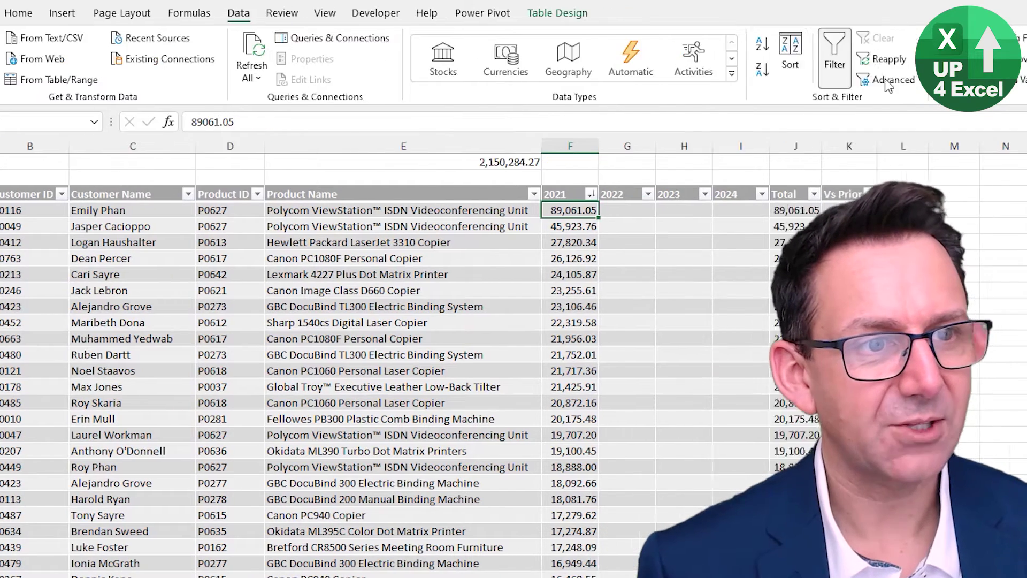
pyautogui.click(872, 86)
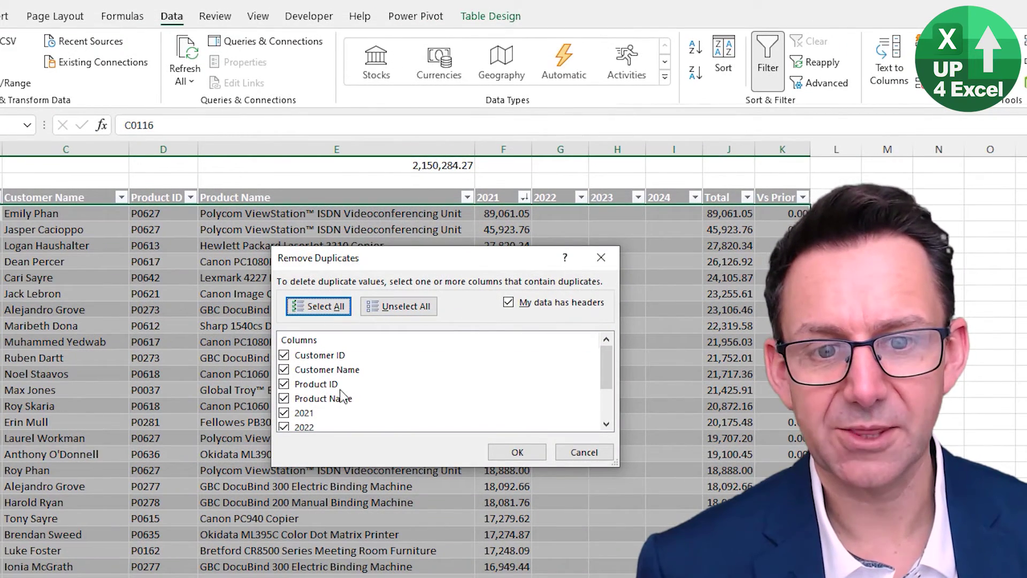
pyautogui.scroll(-2, 264, 366)
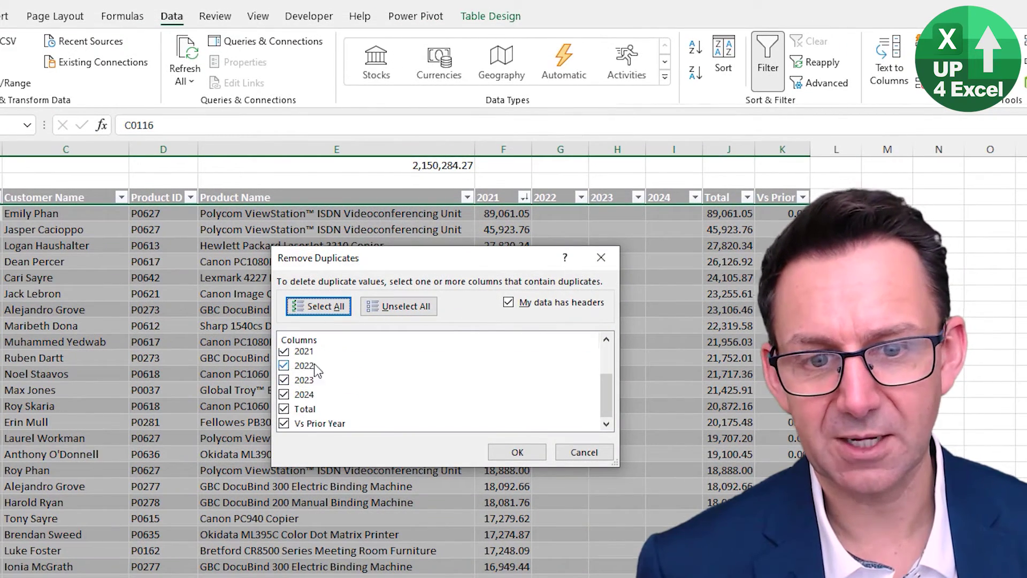
pyautogui.scroll(2, 318, 372)
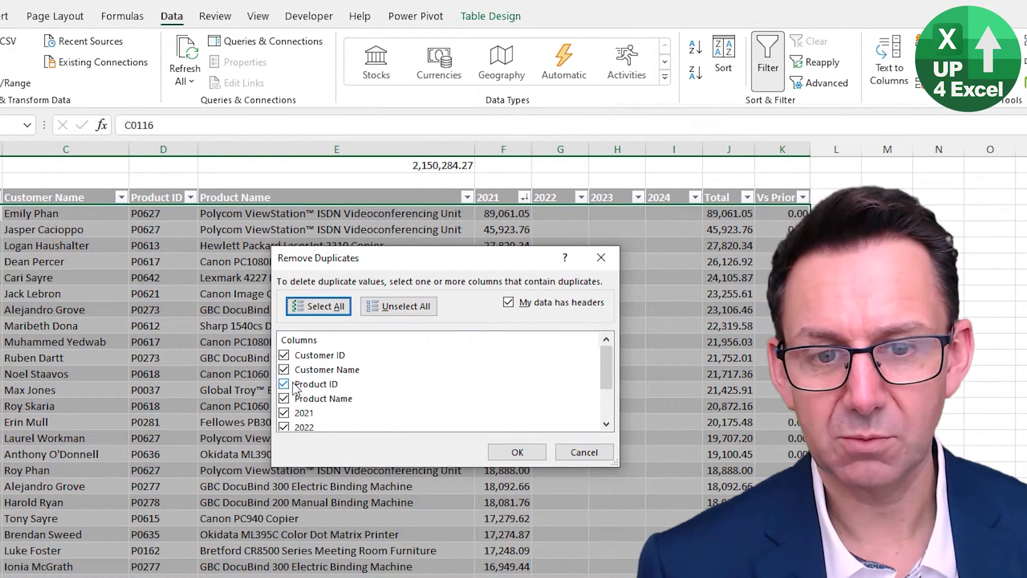
pyautogui.click(586, 444)
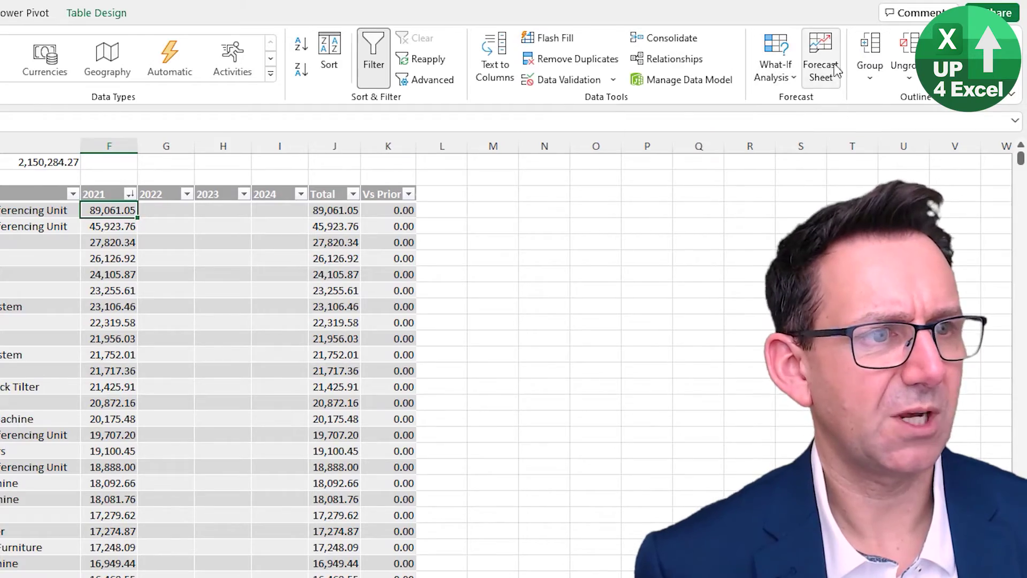
pyautogui.click(821, 59)
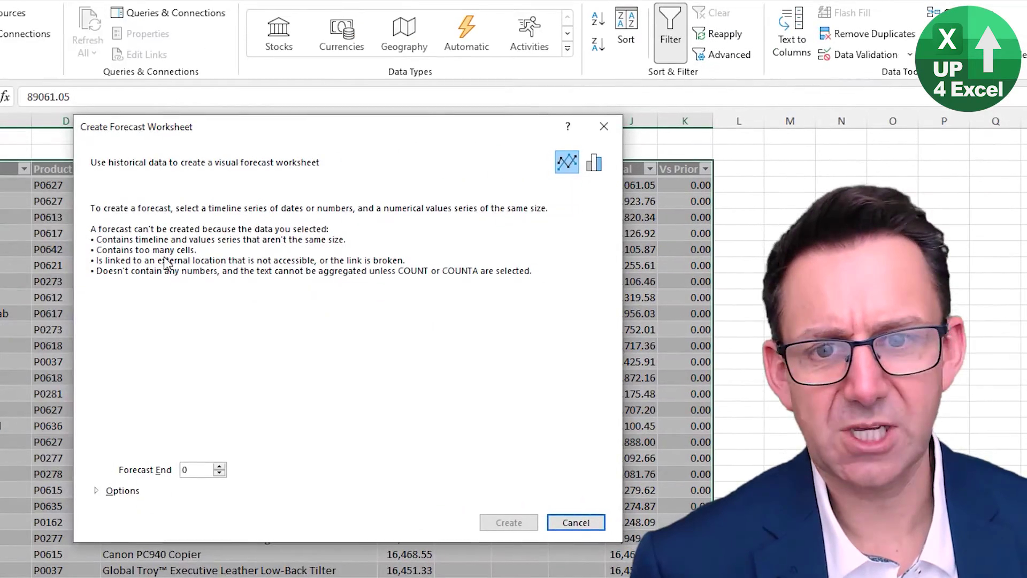
pyautogui.click(576, 523)
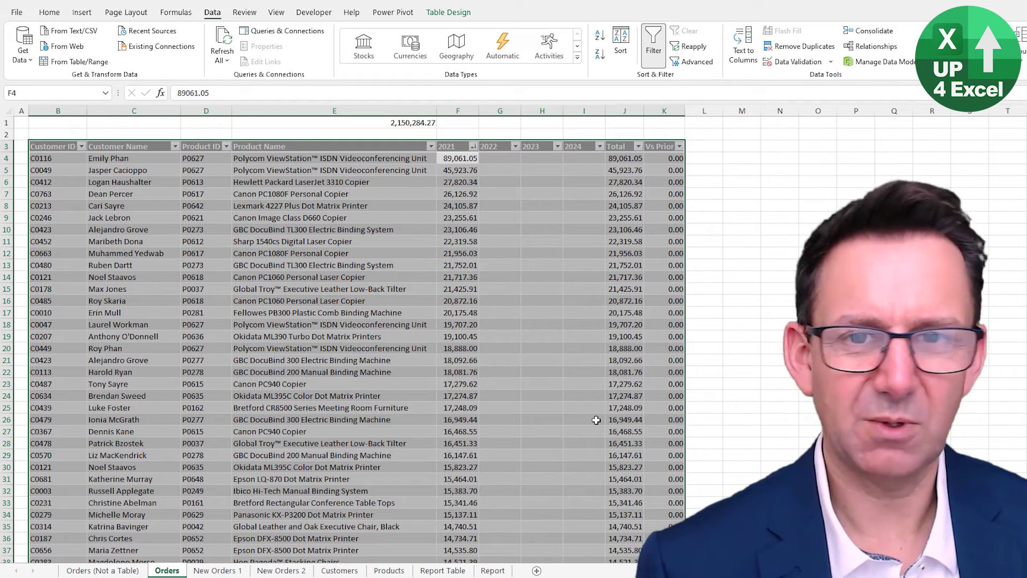
# Step: Practise Ctrl+A selections: the table body, the table with headers, then the whole worksheet
pyautogui.click(362, 301)
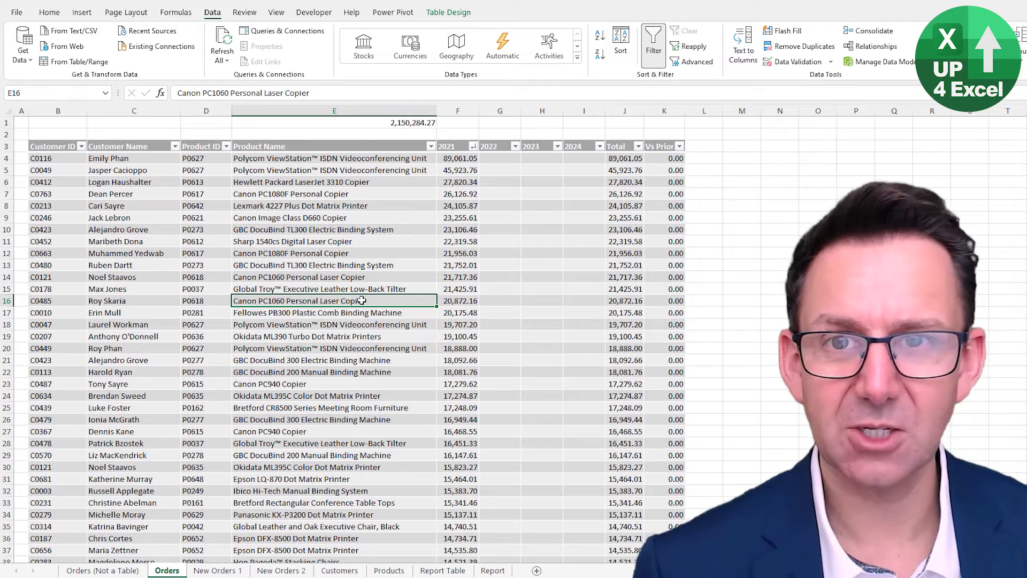
pyautogui.hotkey('ctrl', 'a')
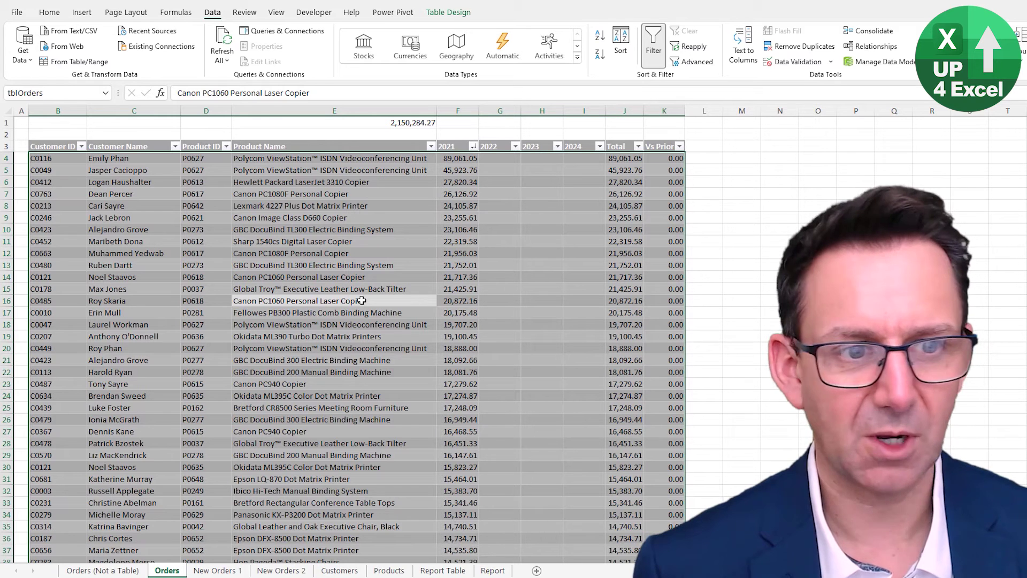
pyautogui.hotkey('ctrl', 'a')
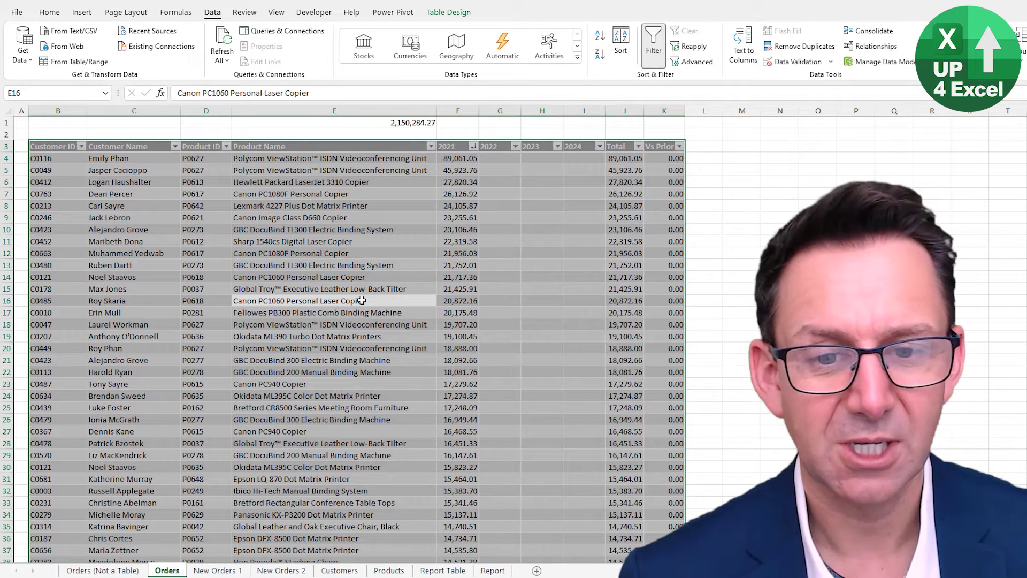
pyautogui.keyDown('ctrl'); pyautogui.click(323, 253); pyautogui.keyUp('ctrl')
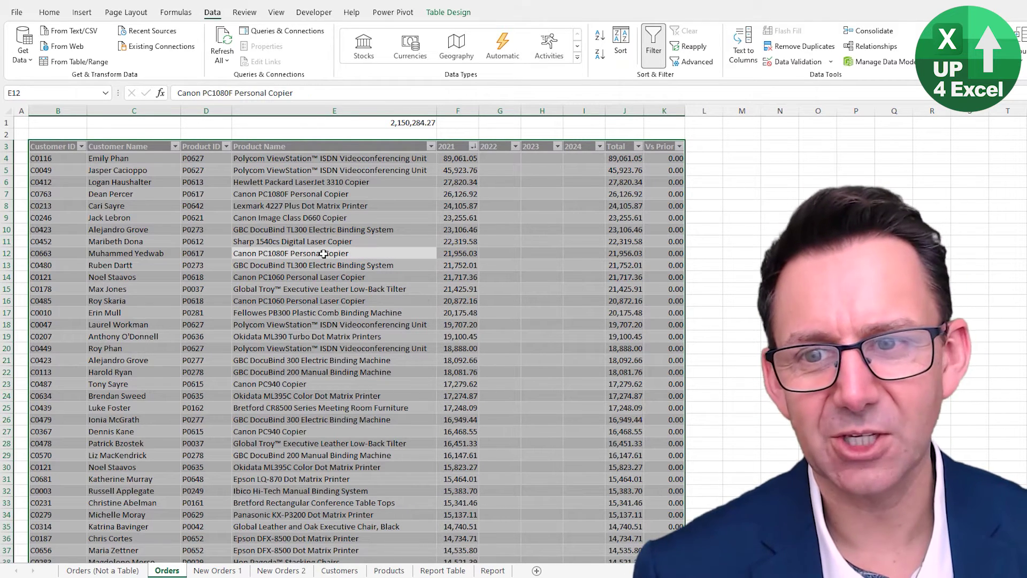
pyautogui.hotkey('ctrl', 'a')
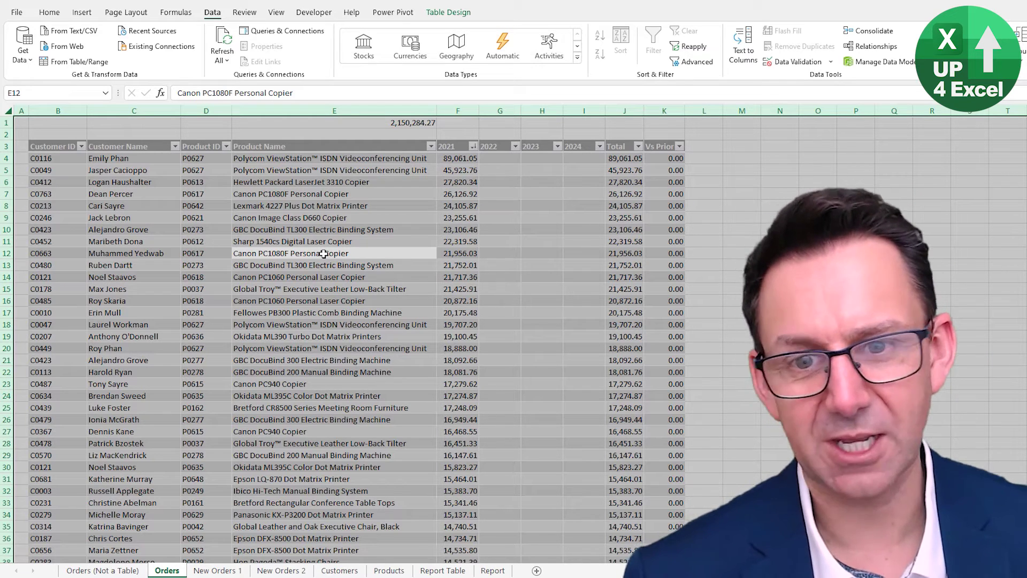
# Step: Sort the table A to Z by Product ID, then A to Z by Customer ID
pyautogui.click(204, 256)
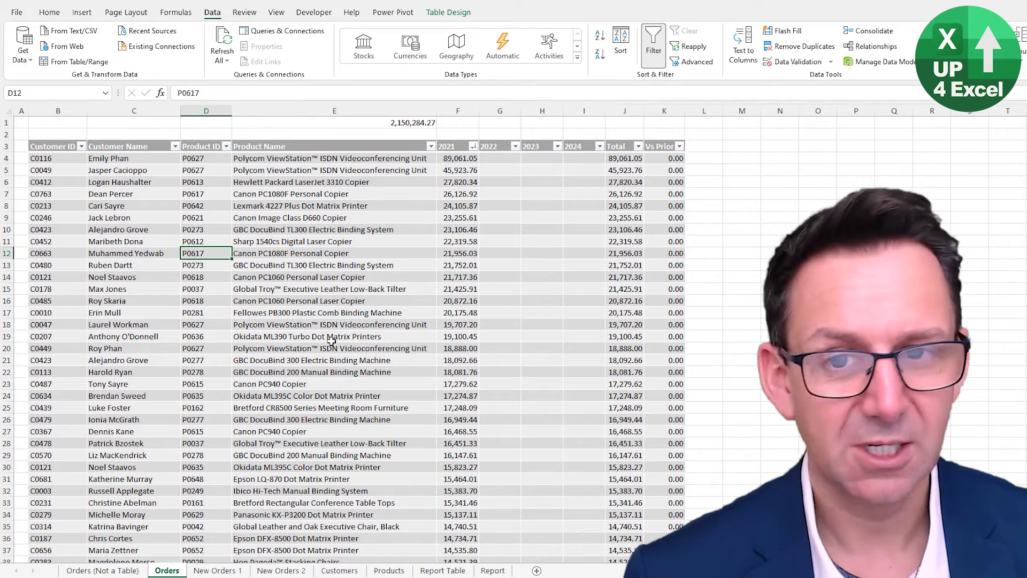
pyautogui.hotkey('alt', 'a')
pyautogui.press('s')
pyautogui.press('a')
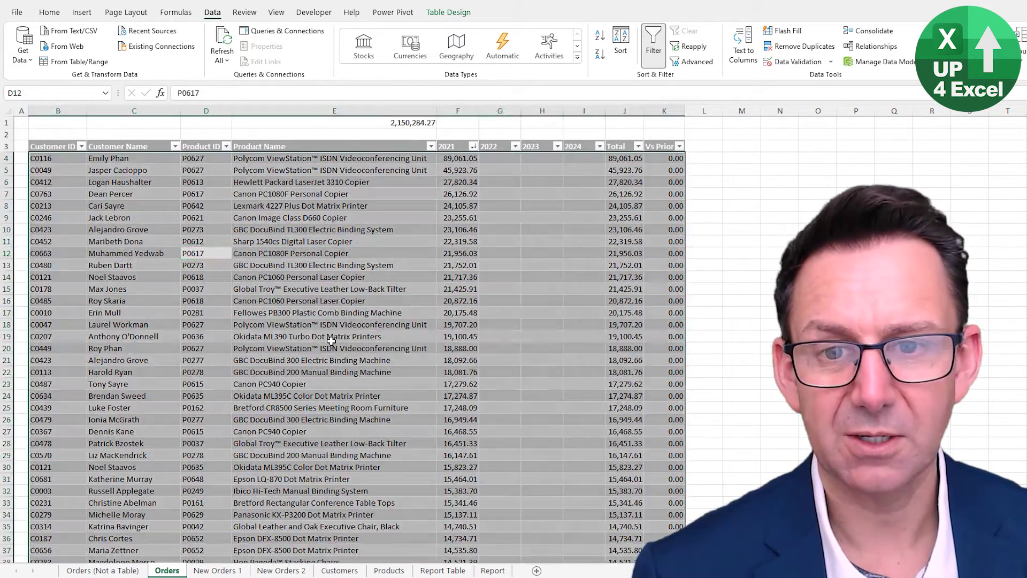
pyautogui.press('Left')
pyautogui.press('Left')
pyautogui.hotkey('alt', 'a')
pyautogui.press('s')
pyautogui.press('a')
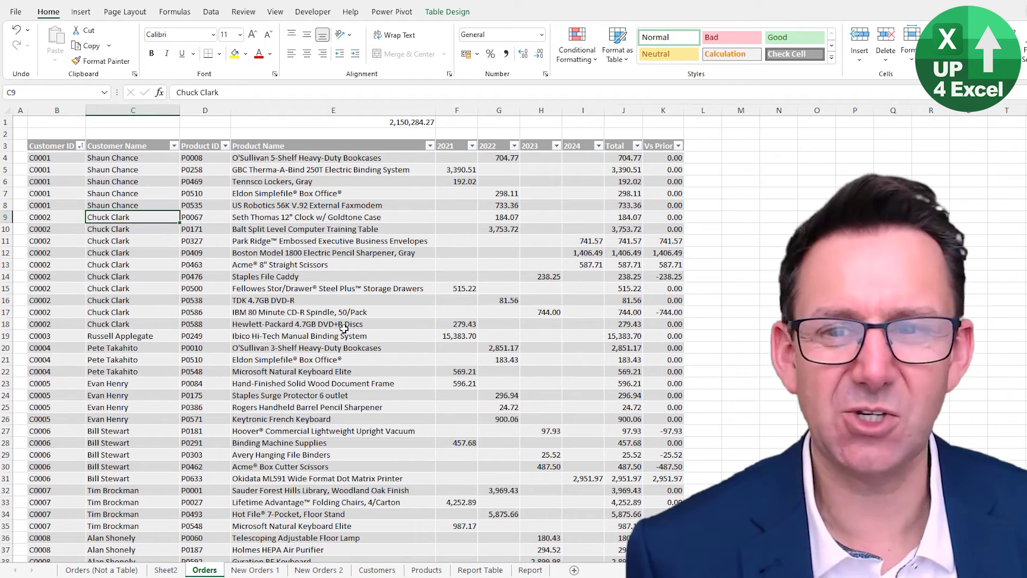
pyautogui.scroll(-2, 288, 262)
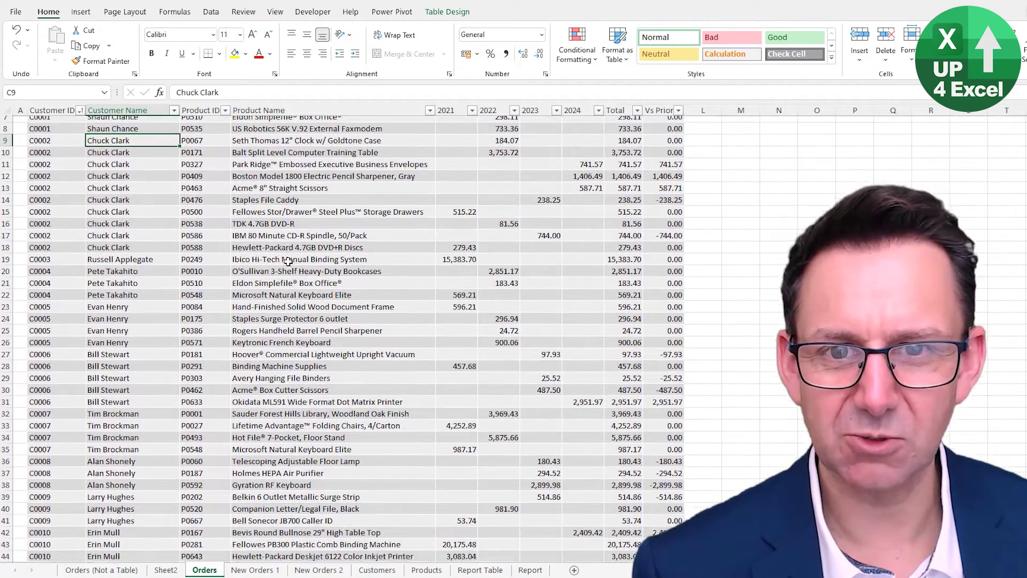
pyautogui.scroll(-1, 288, 261)
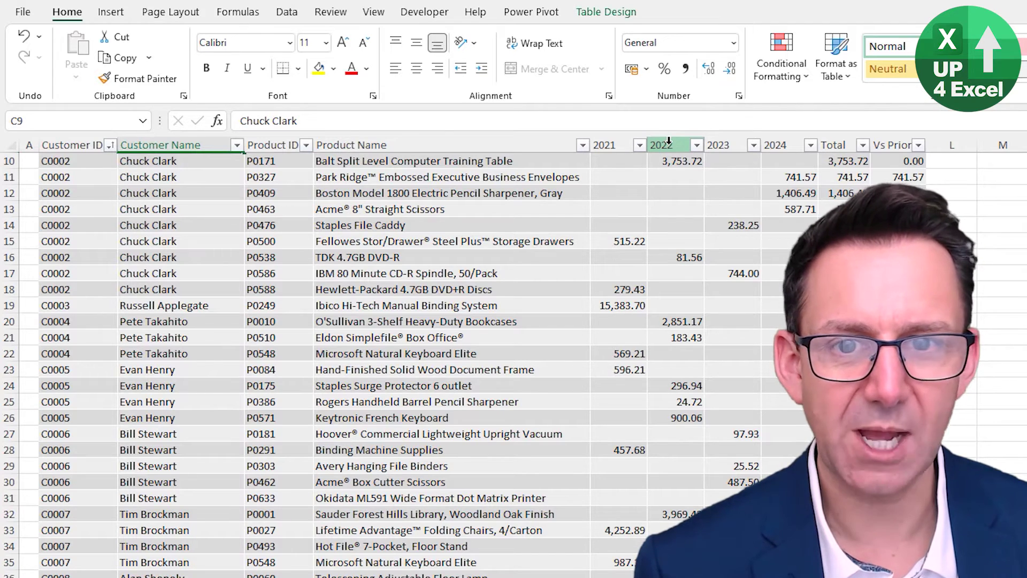
pyautogui.click(440, 138)
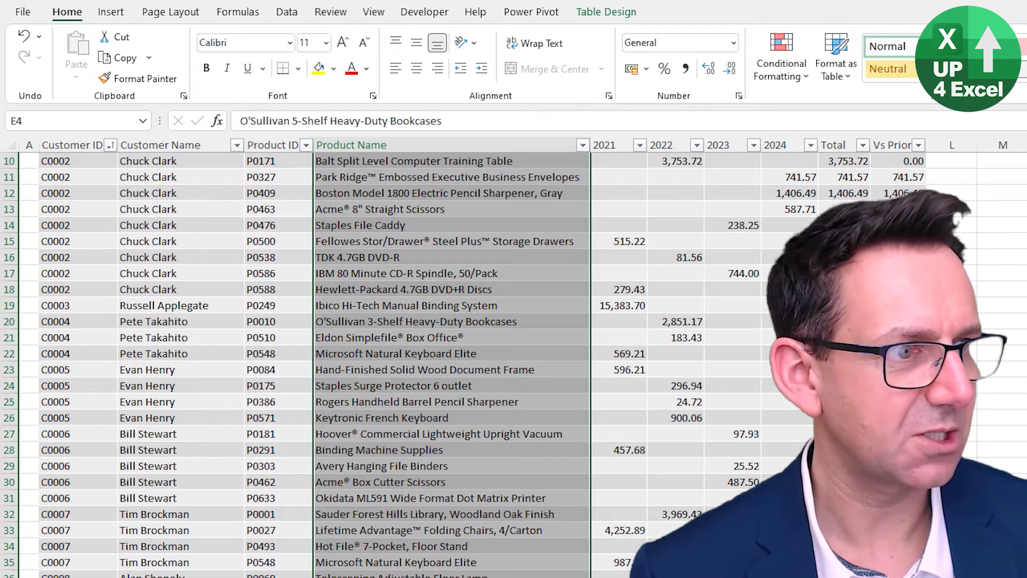
pyautogui.scroll(3, 452, 353)
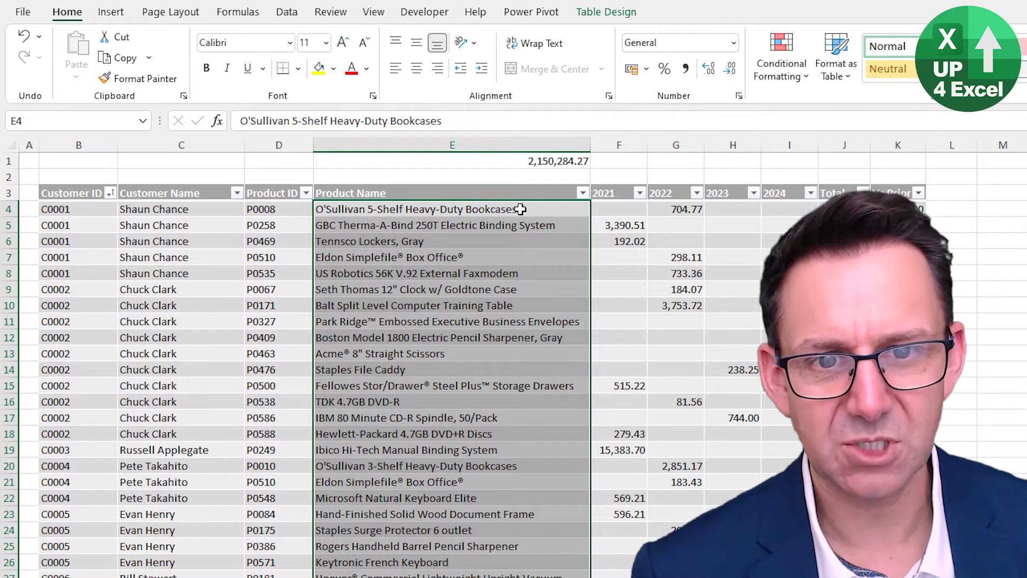
pyautogui.click(615, 140)
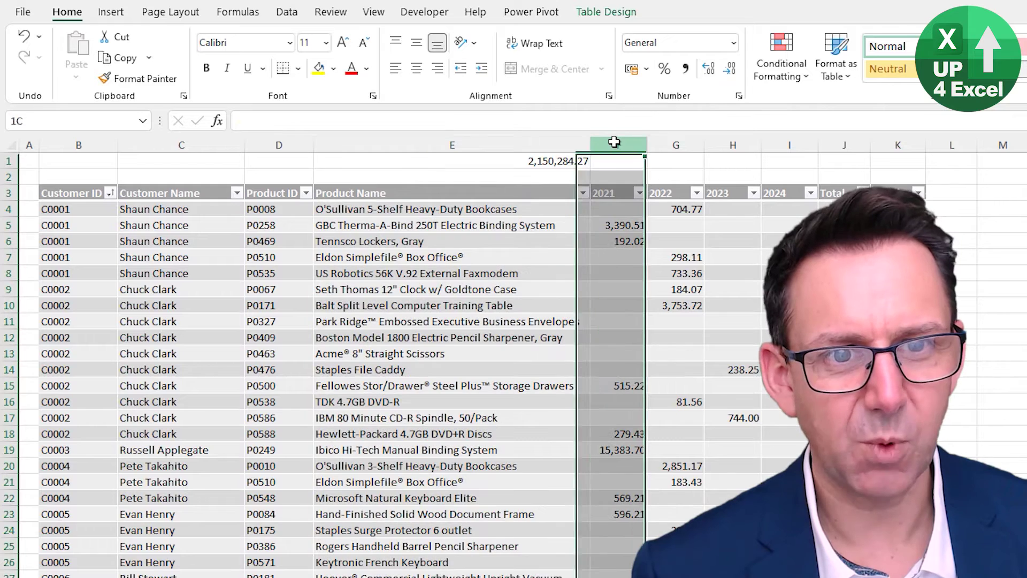
pyautogui.click(619, 213)
pyautogui.scroll(-3, 622, 220)
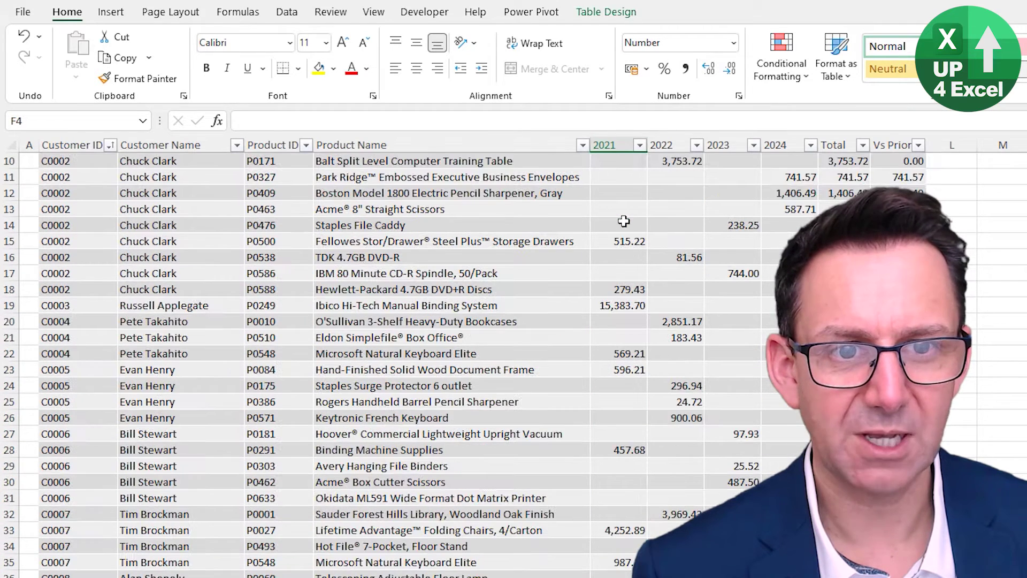
pyautogui.click(608, 137)
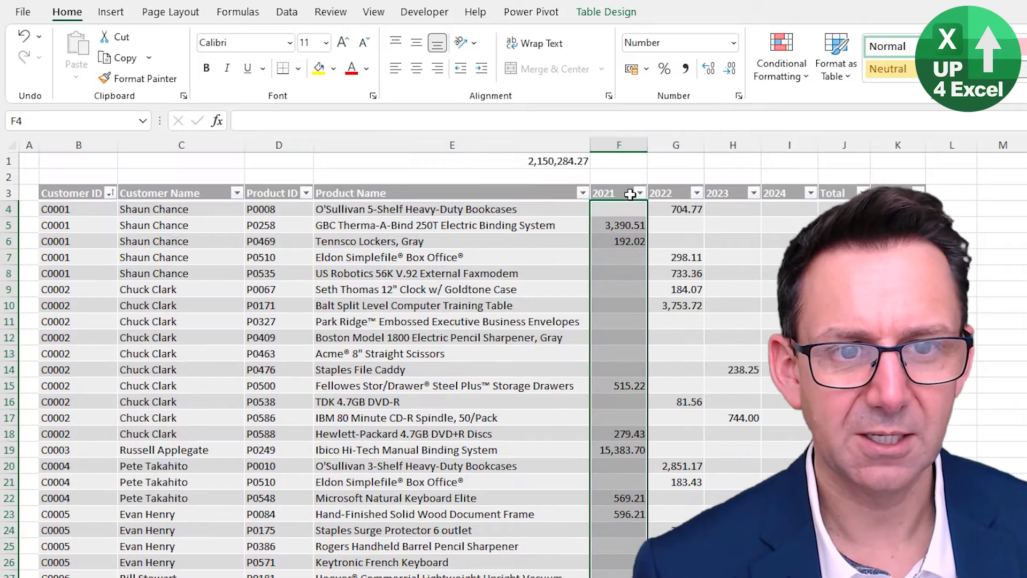
pyautogui.scroll(3, 632, 213)
pyautogui.hotkey('ctrl', 'Down')
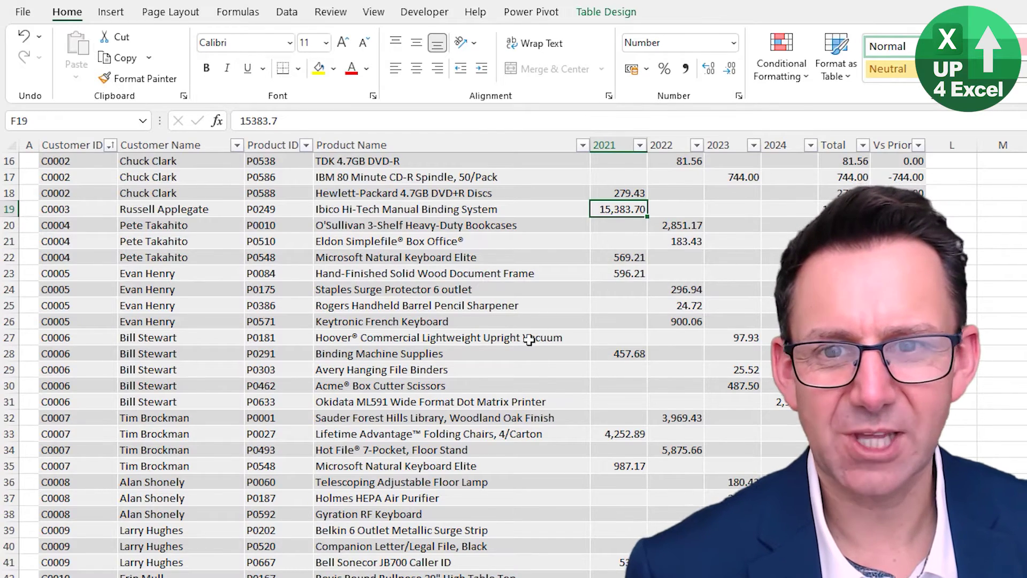
pyautogui.scroll(-4, 519, 353)
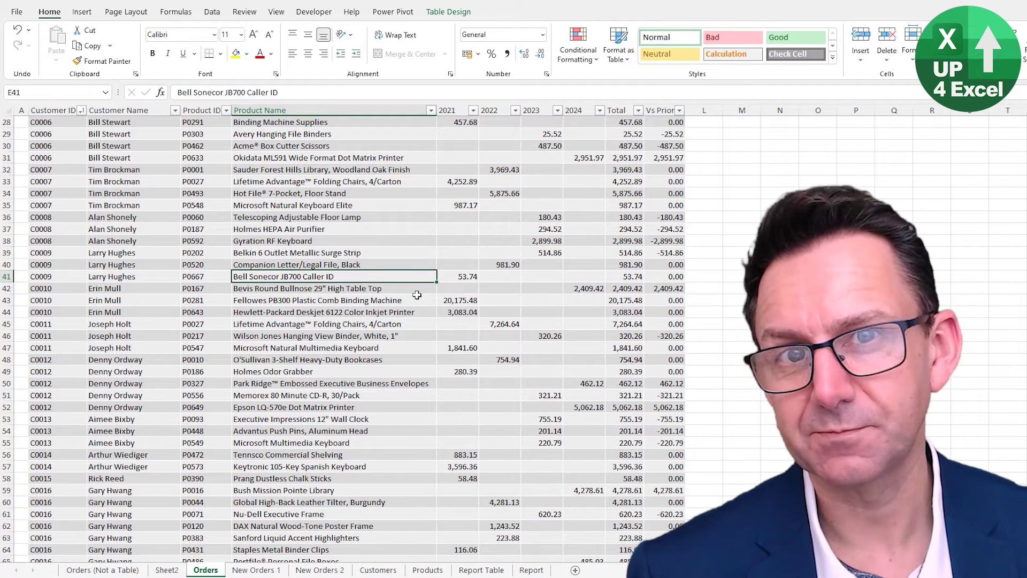
# Step: Select the New Orders 2 rows B4:I82 and copy them, then return to Orders
pyautogui.hotkey('ctrl', 'Down')
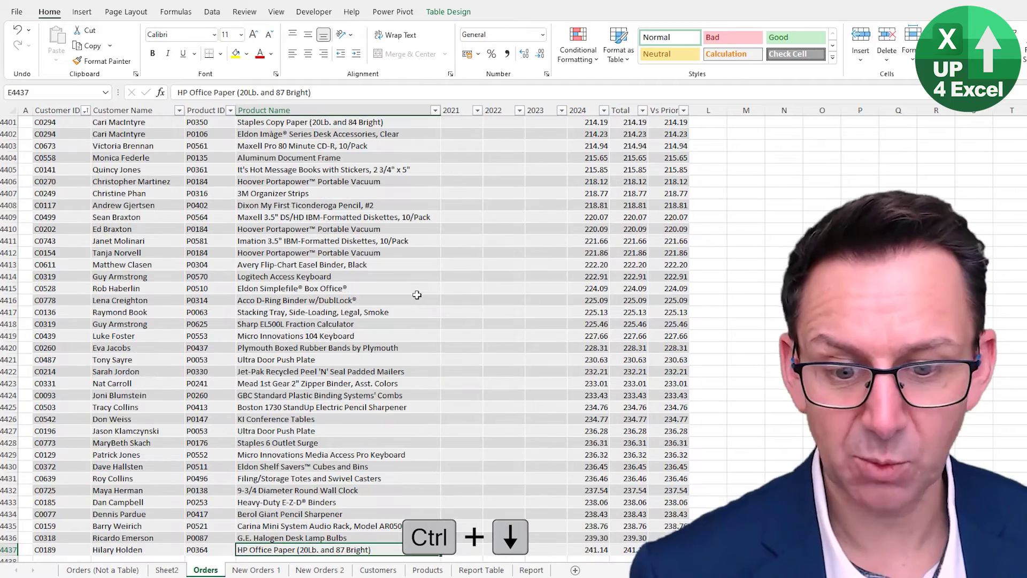
pyautogui.scroll(-4, 451, 294)
pyautogui.scroll(15, 493, 312)
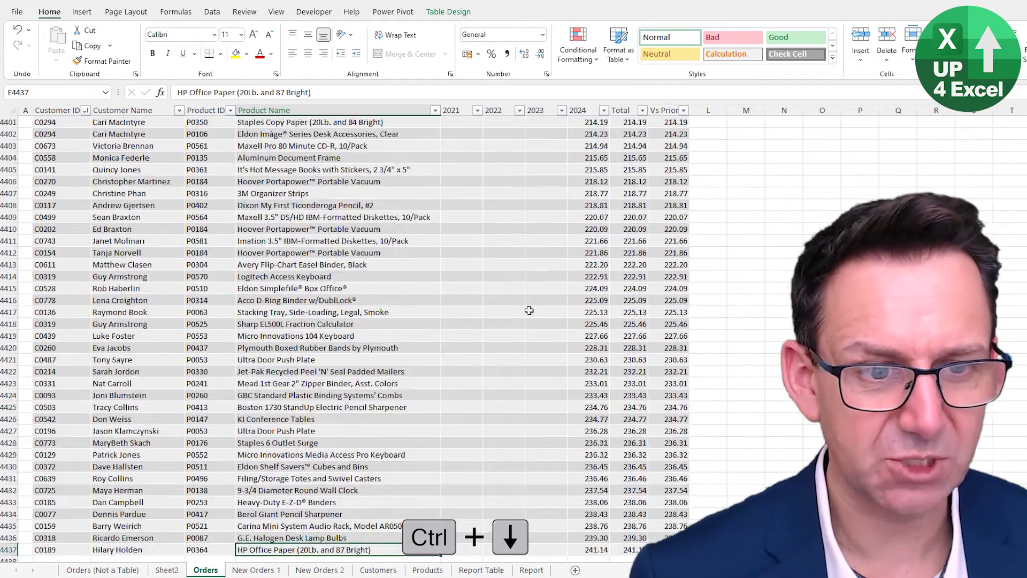
pyautogui.scroll(3, 559, 338)
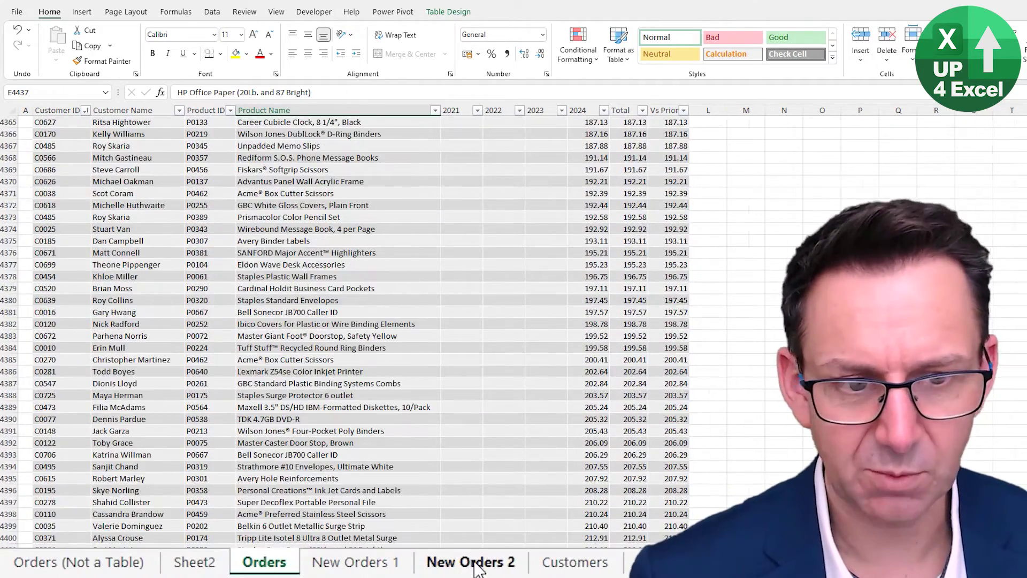
pyautogui.click(319, 570)
pyautogui.scroll(4, 169, 332)
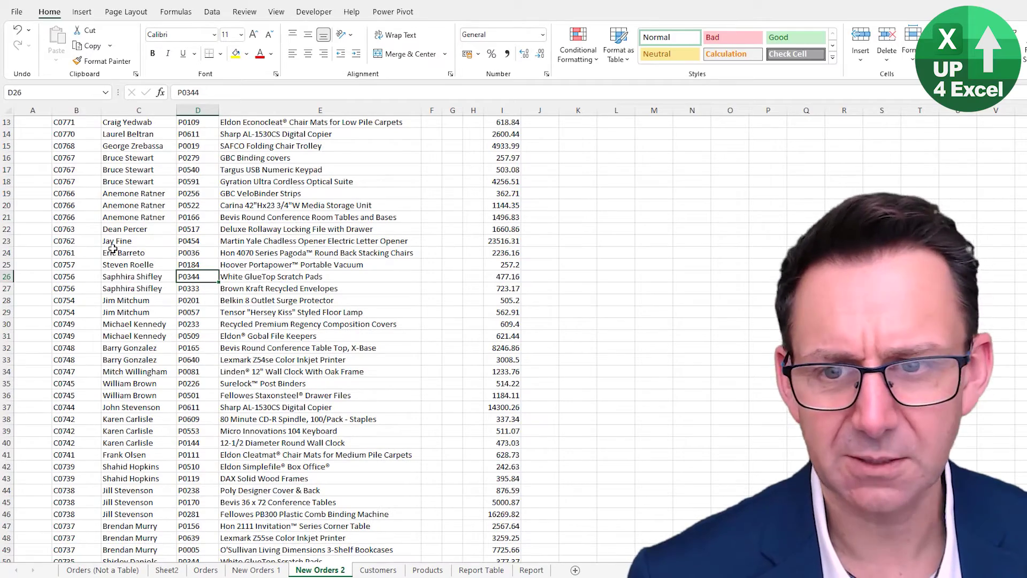
pyautogui.click(84, 241)
pyautogui.hotkey('ctrl', 'Up')
pyautogui.hotkey('ctrl', 'shift', 'Right')
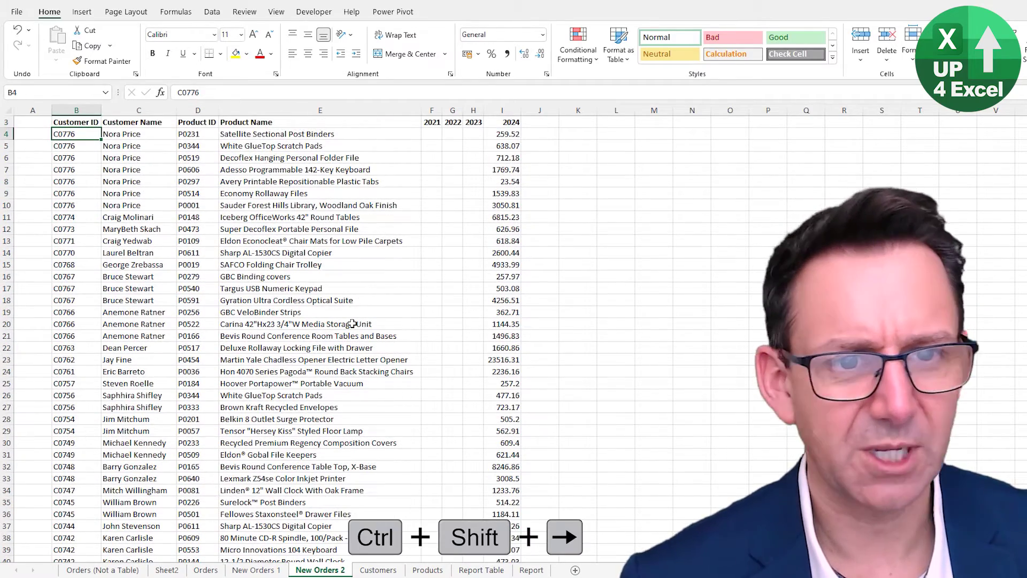
pyautogui.hotkey('ctrl', 'shift', 'Right')
pyautogui.hotkey('ctrl', 'shift', 'Down')
pyautogui.hotkey('ctrl', 'c')
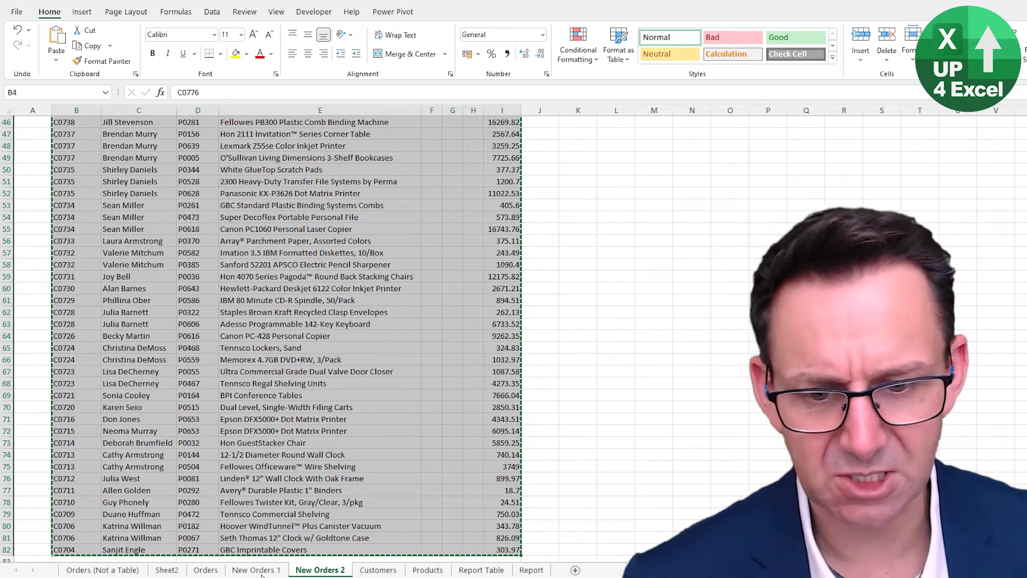
pyautogui.click(206, 570)
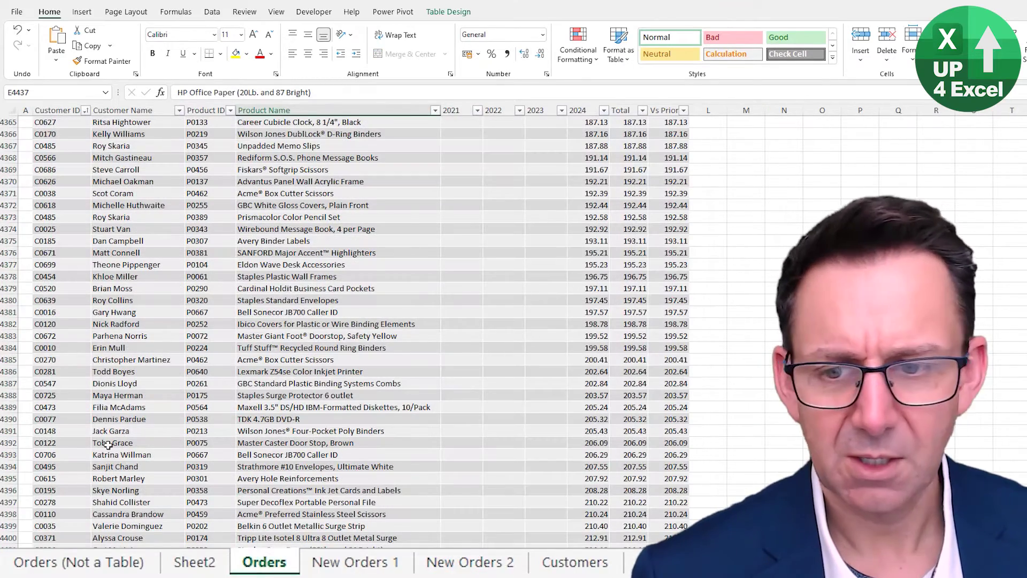
# Step: Paste the copied orders into the first empty row beneath the Orders table in column B
pyautogui.hotkey('ctrl', 'Left')
pyautogui.hotkey('ctrl', 'Down')
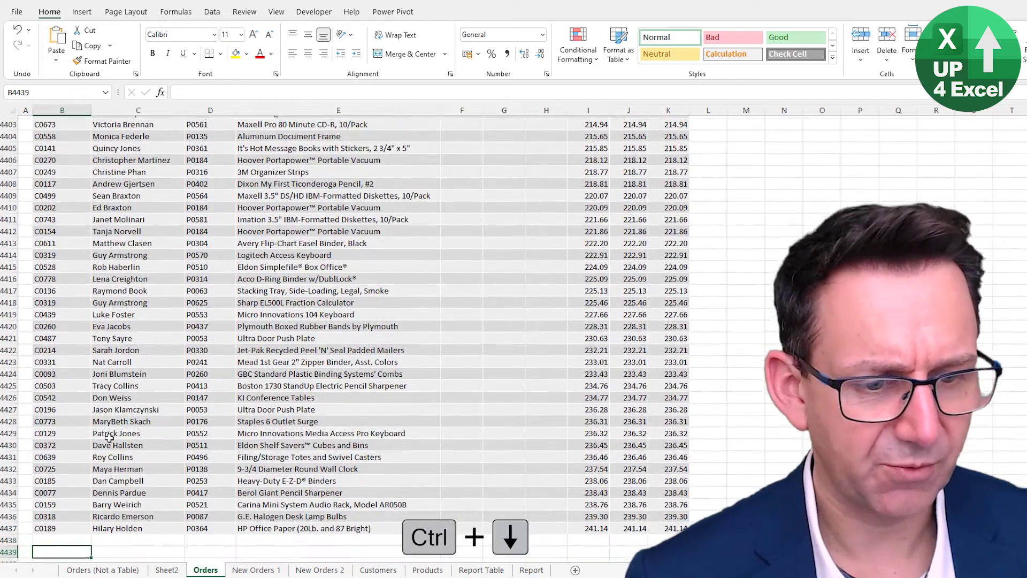
pyautogui.press('Up')
pyautogui.hotkey('ctrl', 'v')
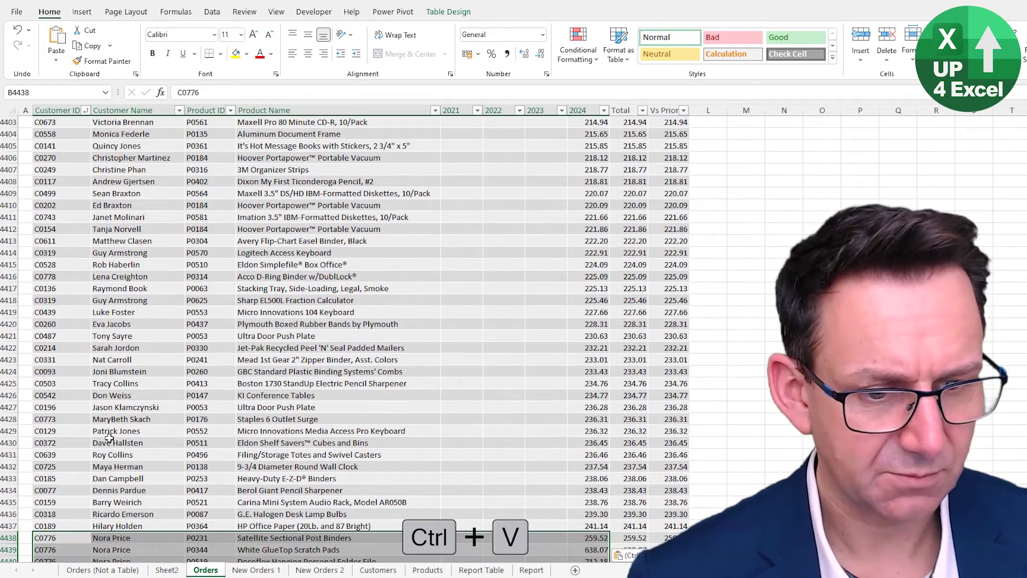
pyautogui.scroll(-7, 690, 504)
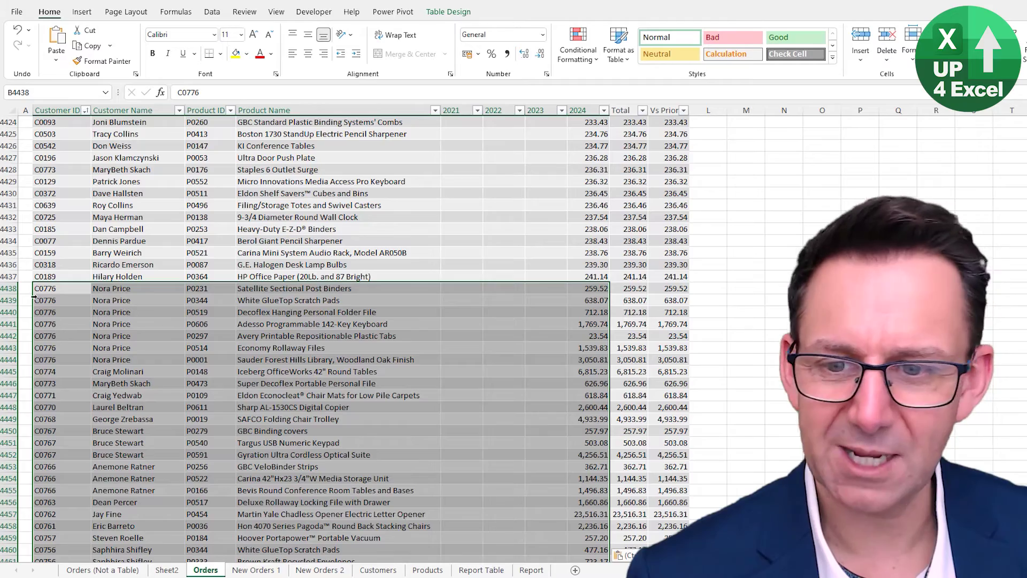
pyautogui.scroll(-1, 213, 382)
pyautogui.scroll(-20, 213, 381)
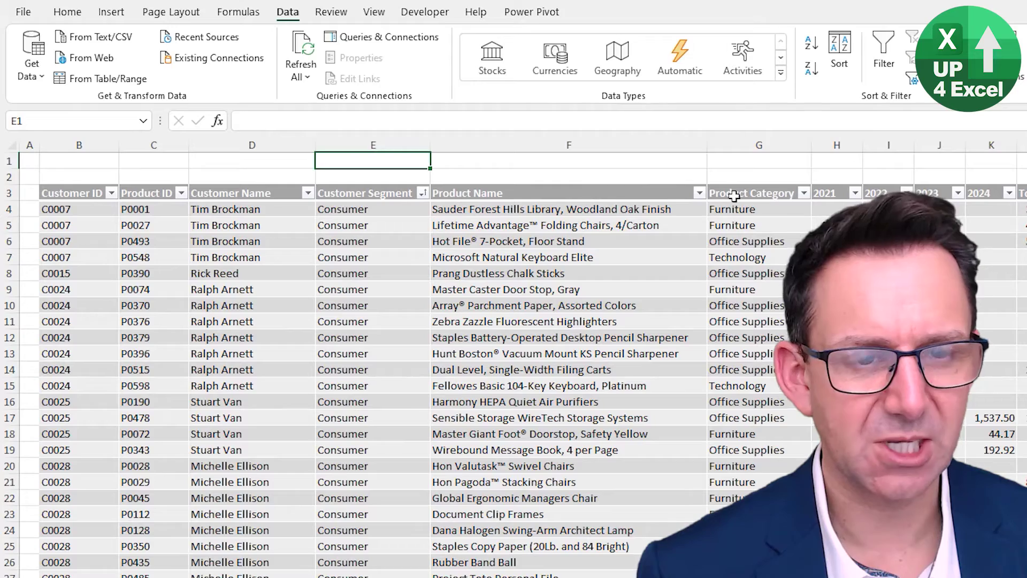
pyautogui.click(804, 192)
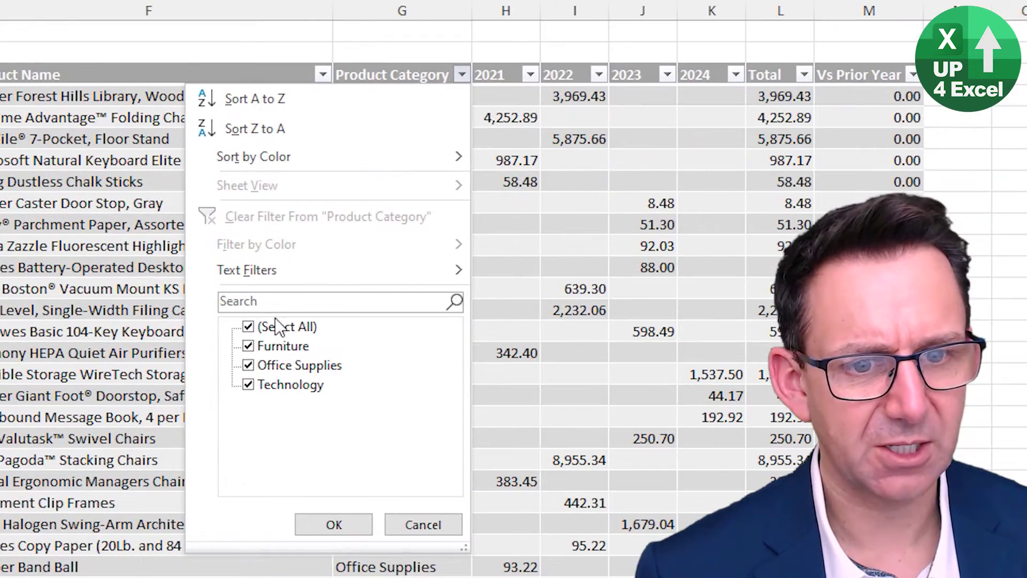
pyautogui.click(647, 382)
pyautogui.click(666, 396)
pyautogui.click(334, 525)
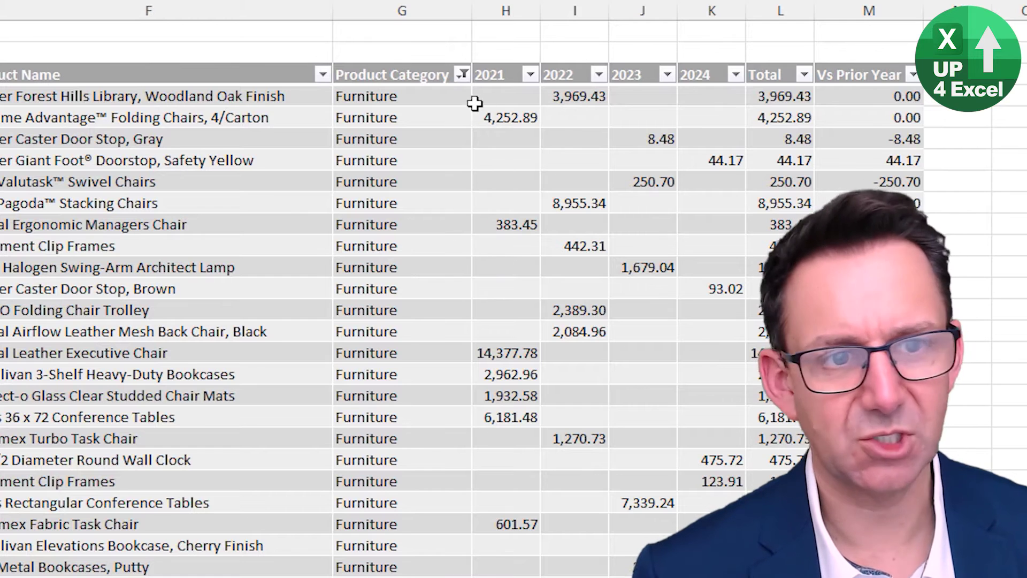
pyautogui.click(462, 74)
pyautogui.click(265, 327)
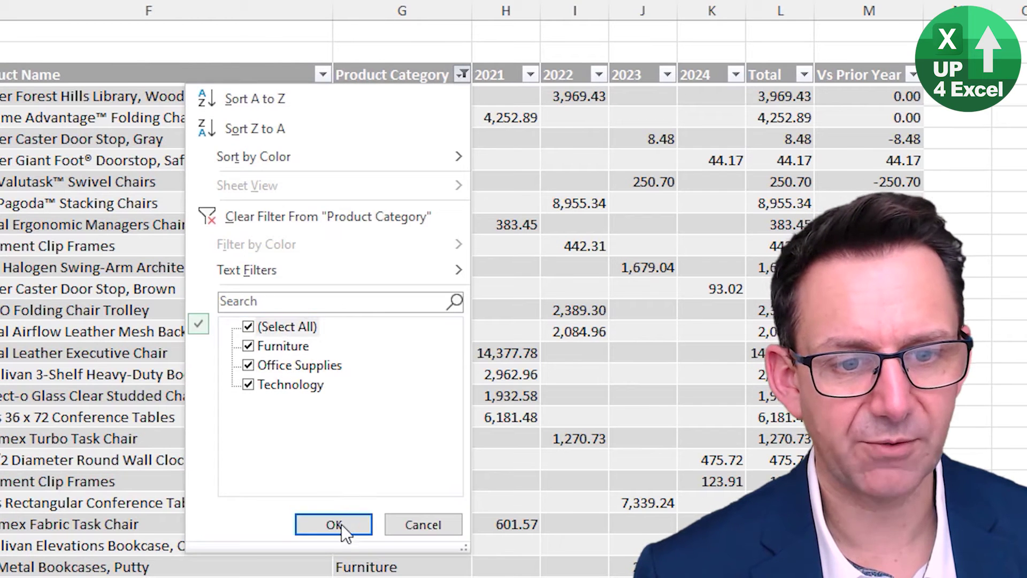
pyautogui.click(335, 524)
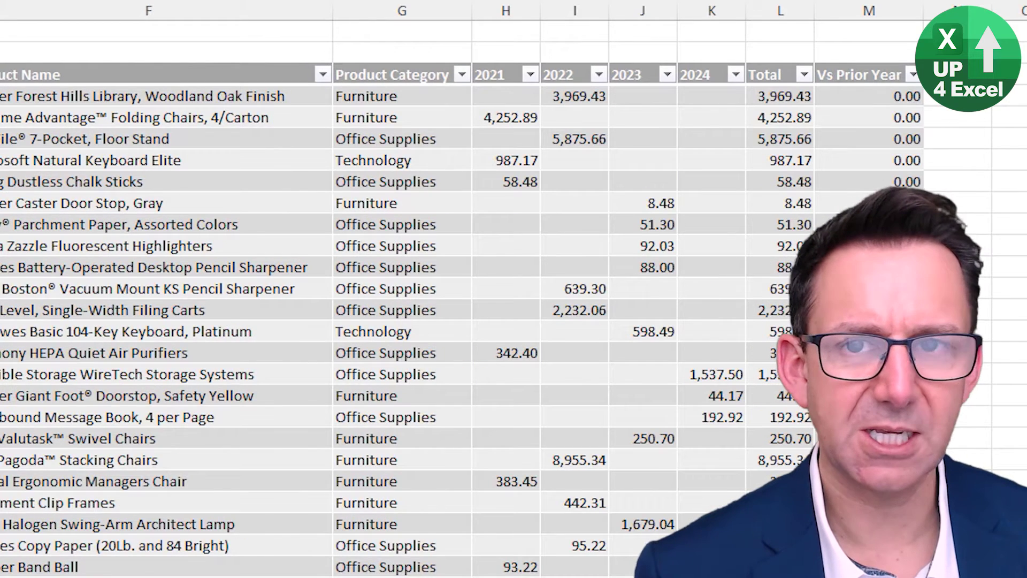
pyautogui.click(405, 78)
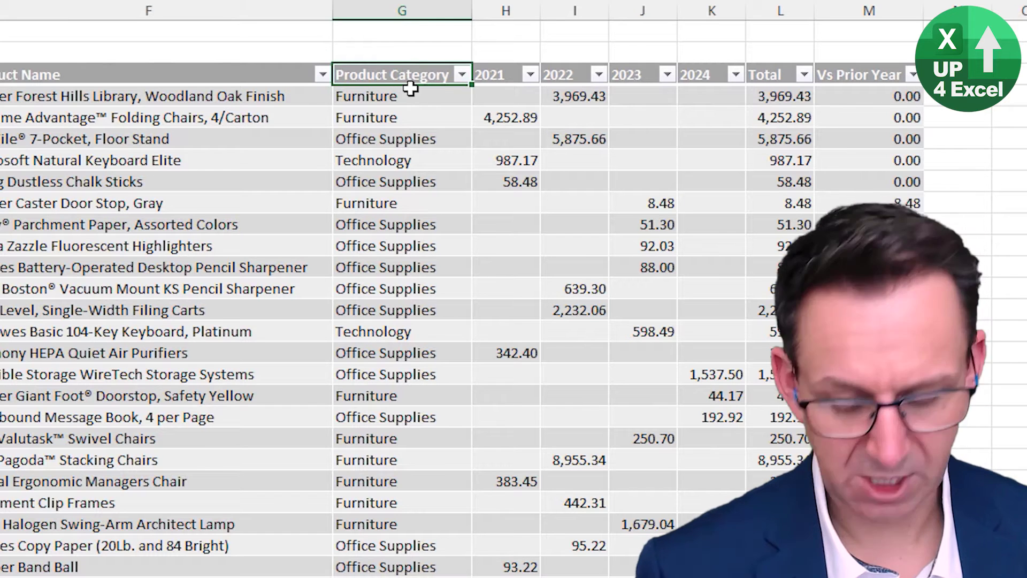
pyautogui.hotkey('alt', 'Down')
pyautogui.press('Down')
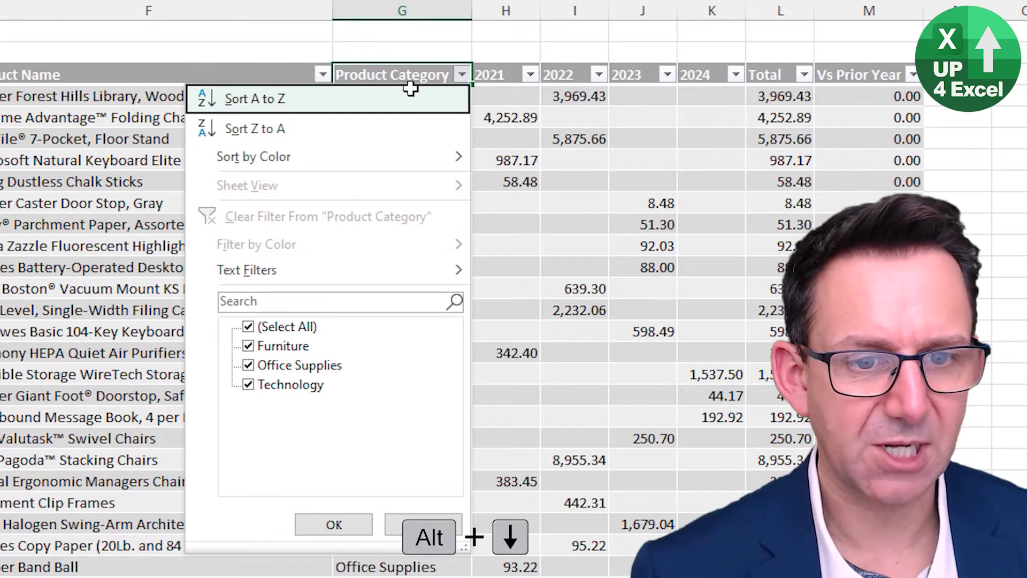
pyautogui.press('Down')
pyautogui.press('Down')
pyautogui.press('Down')
pyautogui.press('Down')
pyautogui.press('Down')
pyautogui.press('space')
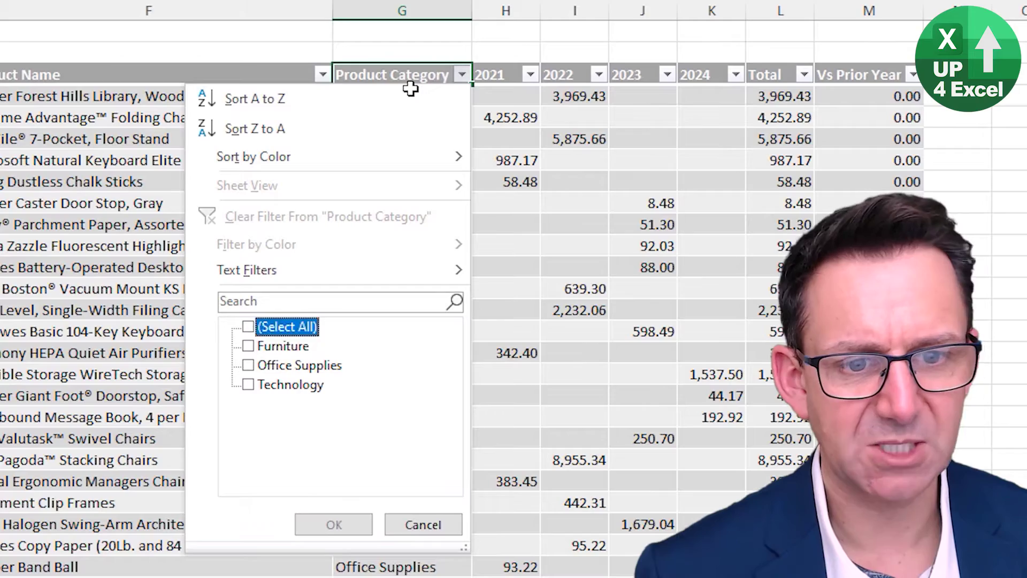
pyautogui.press('Down')
pyautogui.press('space')
pyautogui.press('Return')
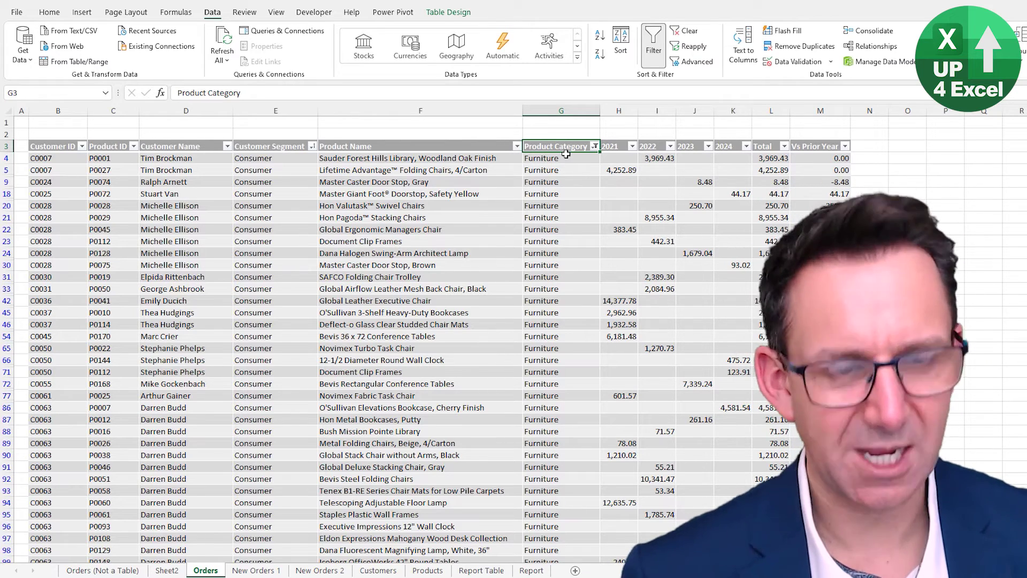
pyautogui.press('alt')
pyautogui.press('a')
pyautogui.press('c')
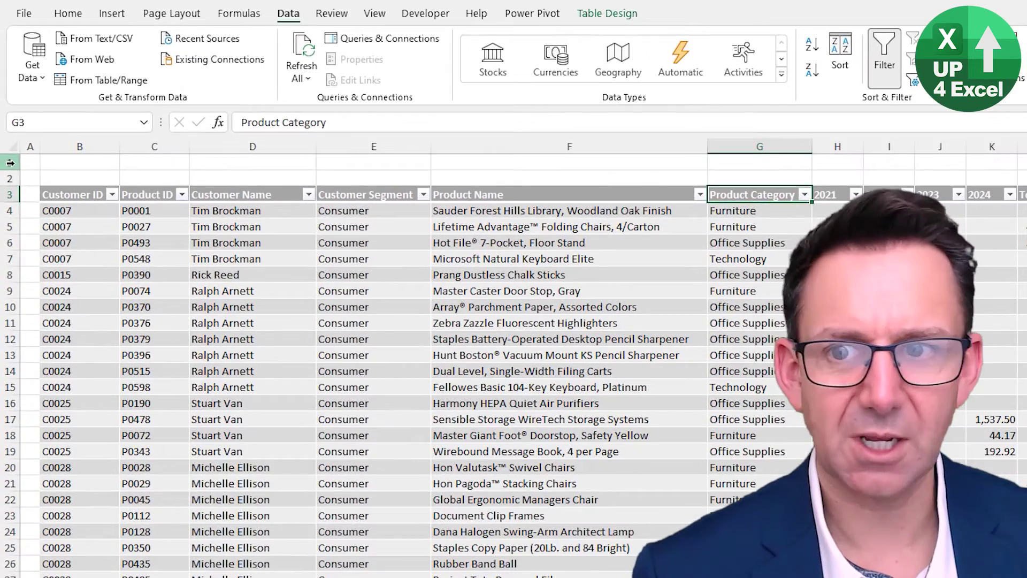
# Step: Insert seven blank rows at the top of the sheet so the Orders header moves to row 10
pyautogui.moveTo(6, 123); pyautogui.dragTo(5, 180)
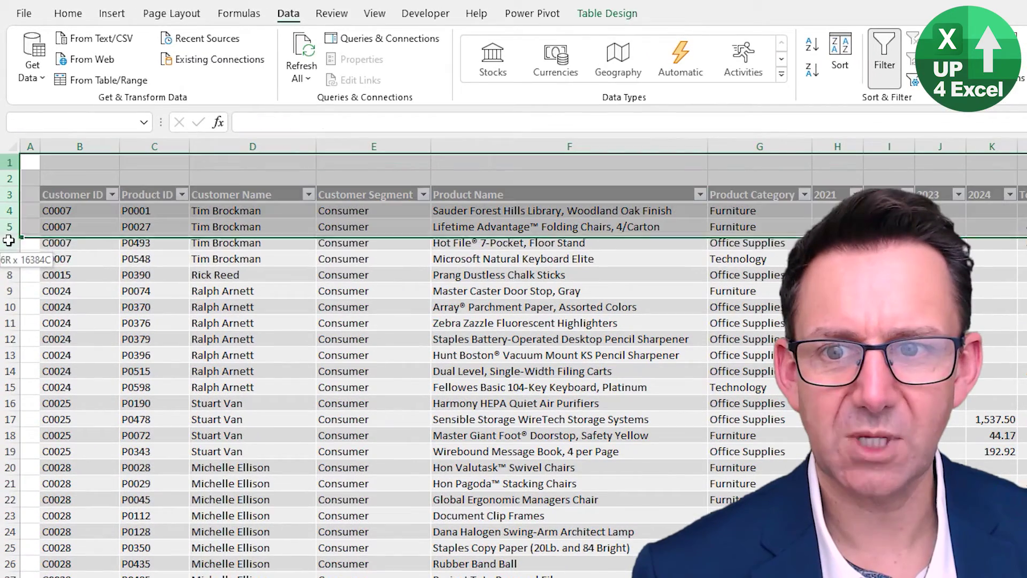
pyautogui.moveTo(8, 240); pyautogui.dragTo(8, 256)
pyautogui.rightClick(7, 256)
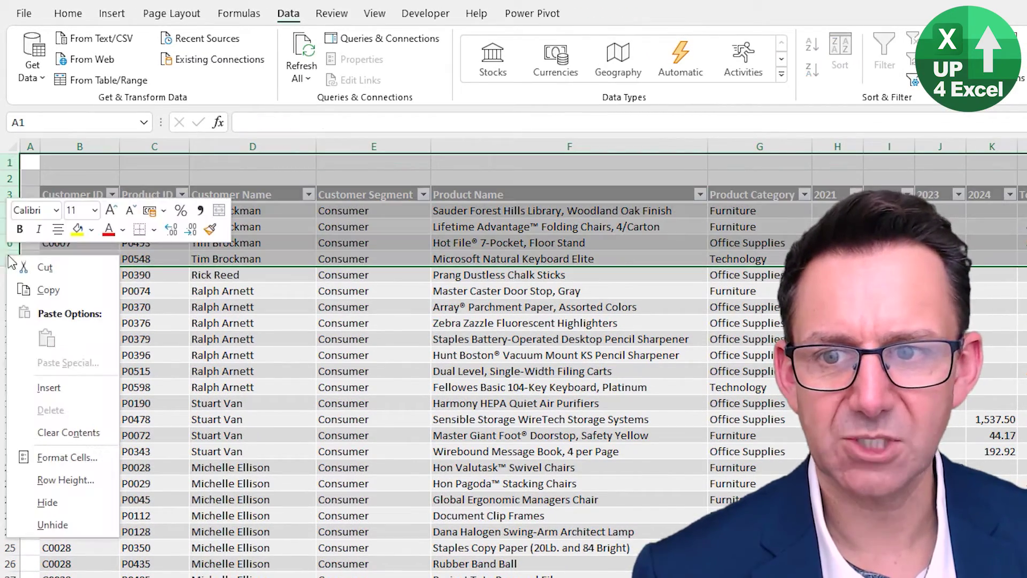
pyautogui.click(55, 387)
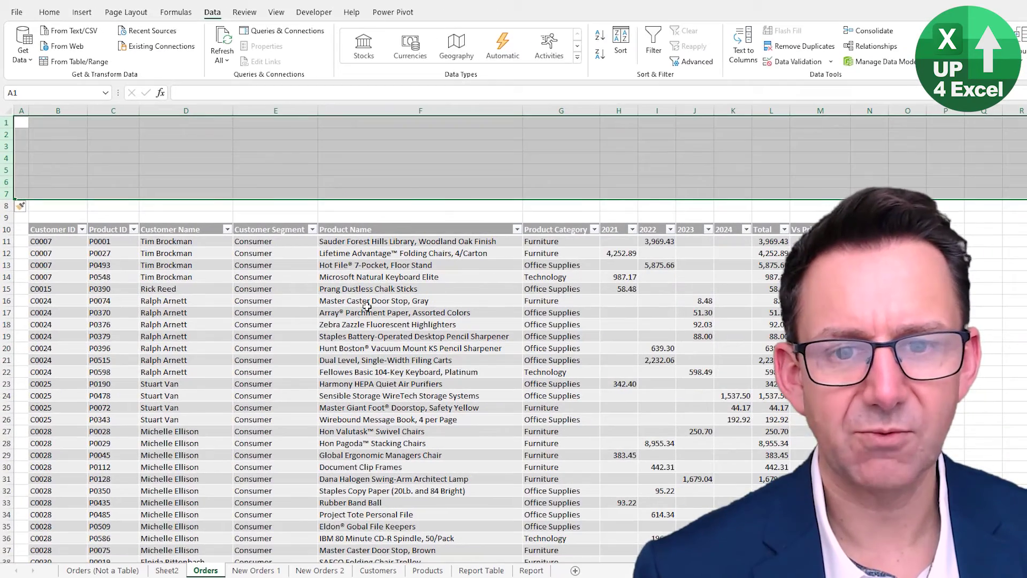
pyautogui.click(368, 254)
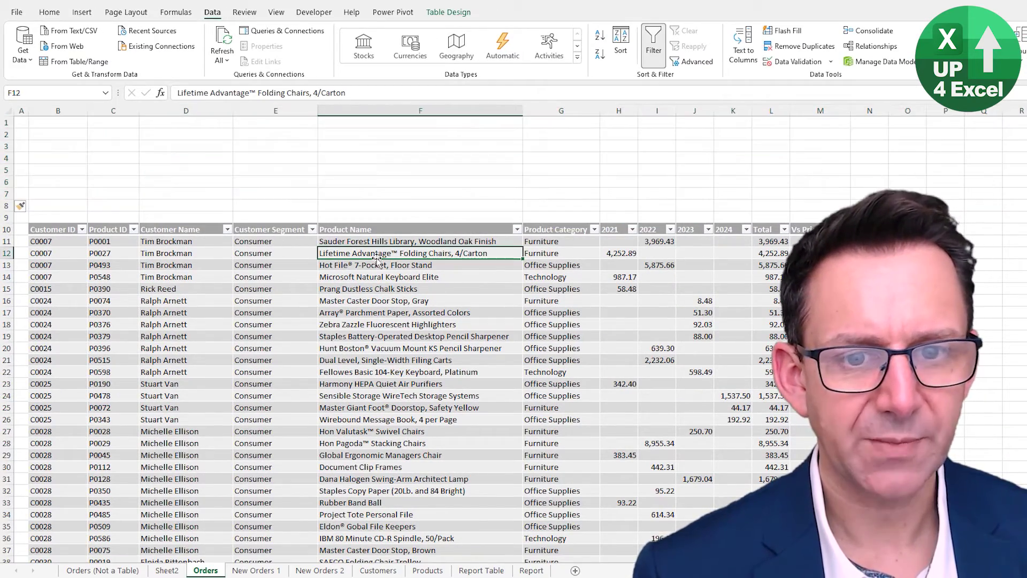
pyautogui.click(453, 14)
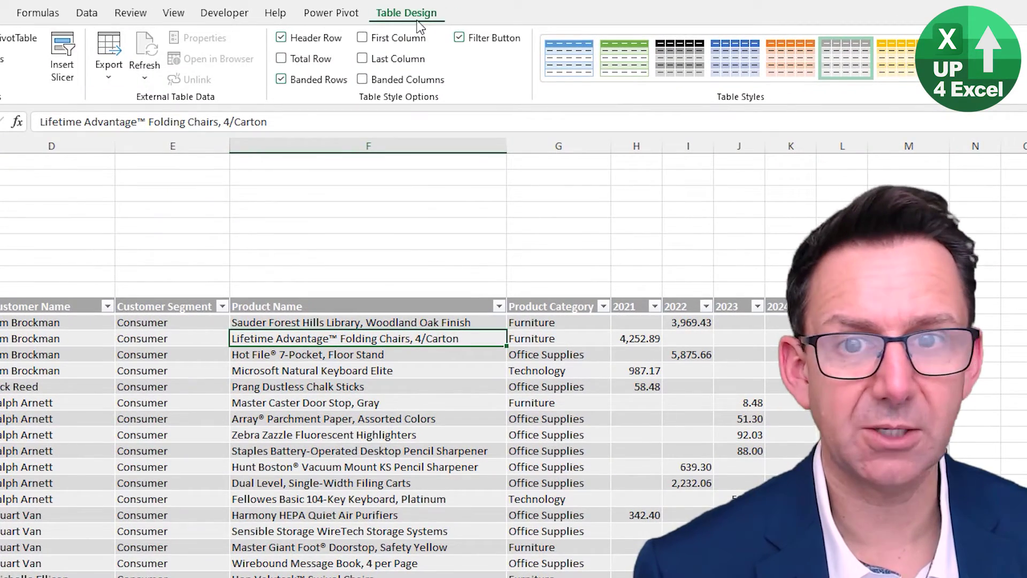
# Step: Create slicers for the table's Customer Segment and Product Category columns
pyautogui.click(63, 72)
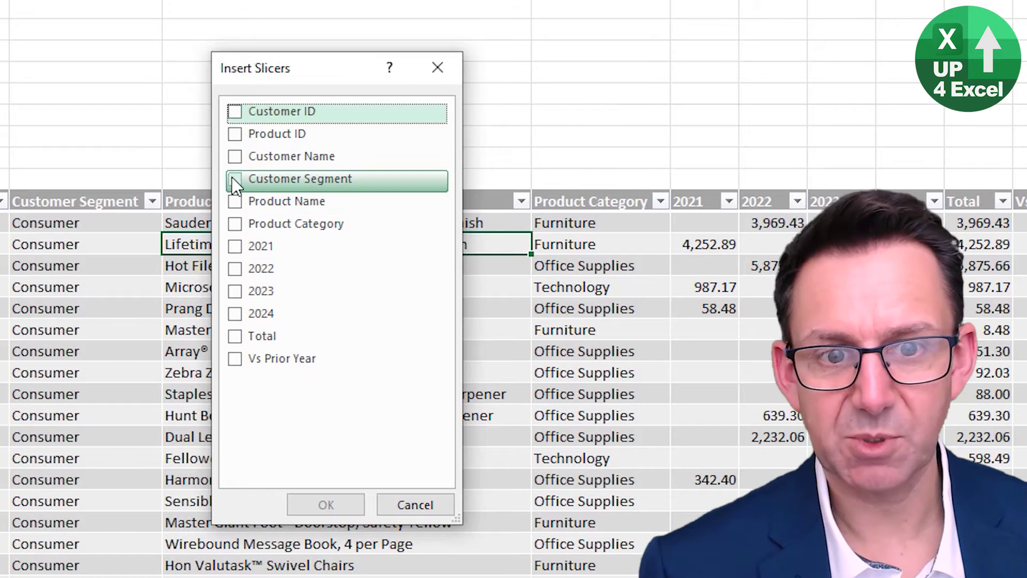
pyautogui.click(235, 180)
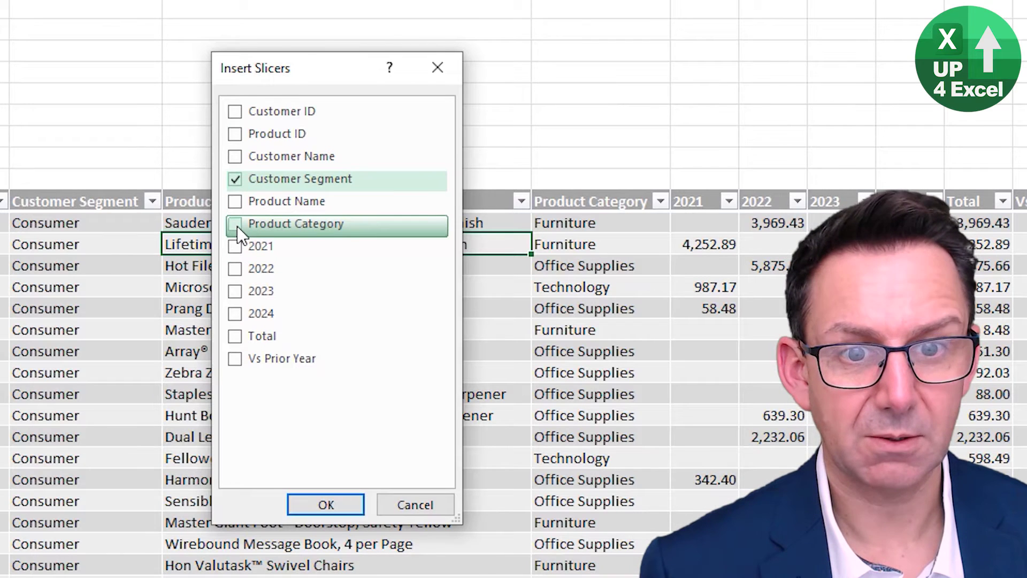
pyautogui.click(236, 226)
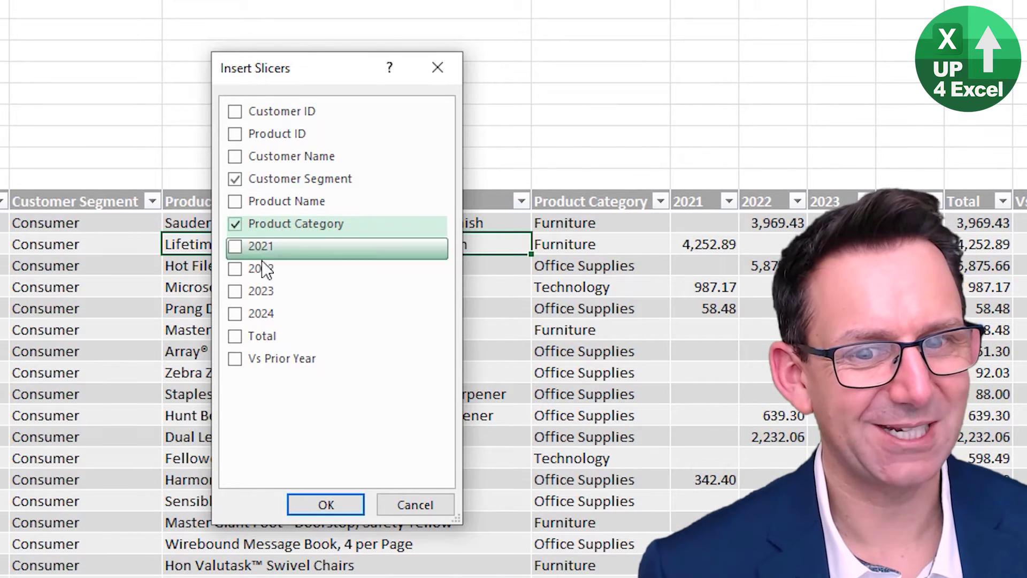
pyautogui.click(336, 503)
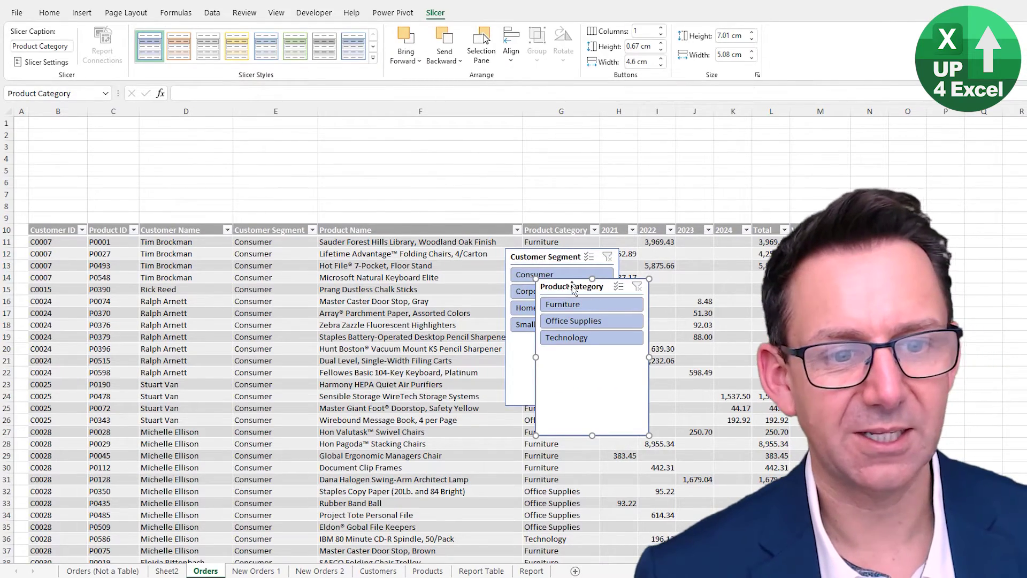
# Step: Drag the Product Category slicer to the top-left blank rows and Customer Segment beside it
pyautogui.moveTo(572, 289); pyautogui.dragTo(79, 141)
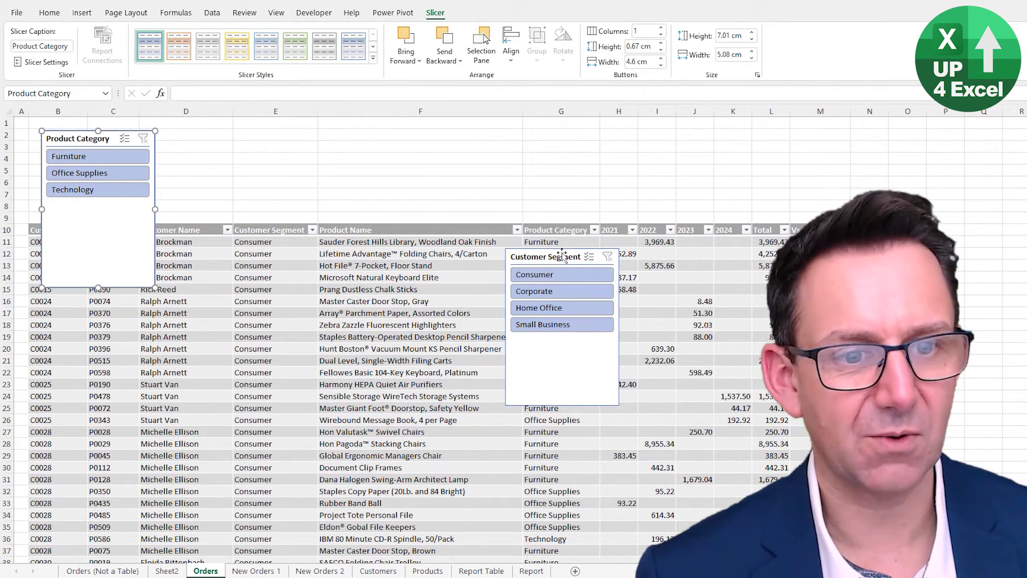
pyautogui.moveTo(562, 254); pyautogui.dragTo(224, 135)
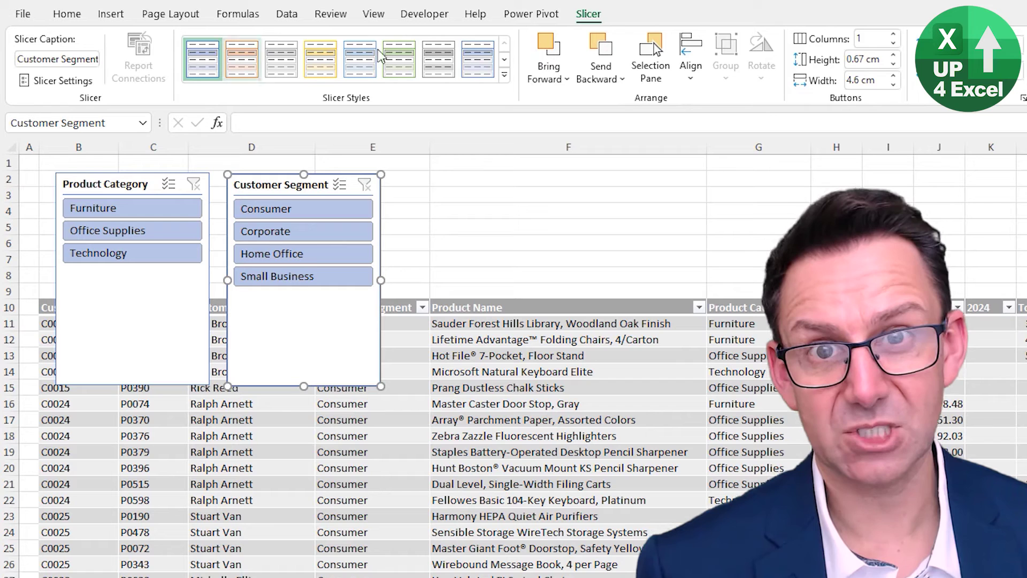
# Step: Apply the same grey slicer style to the Customer Segment and Product Category slicers
pyautogui.click(505, 76)
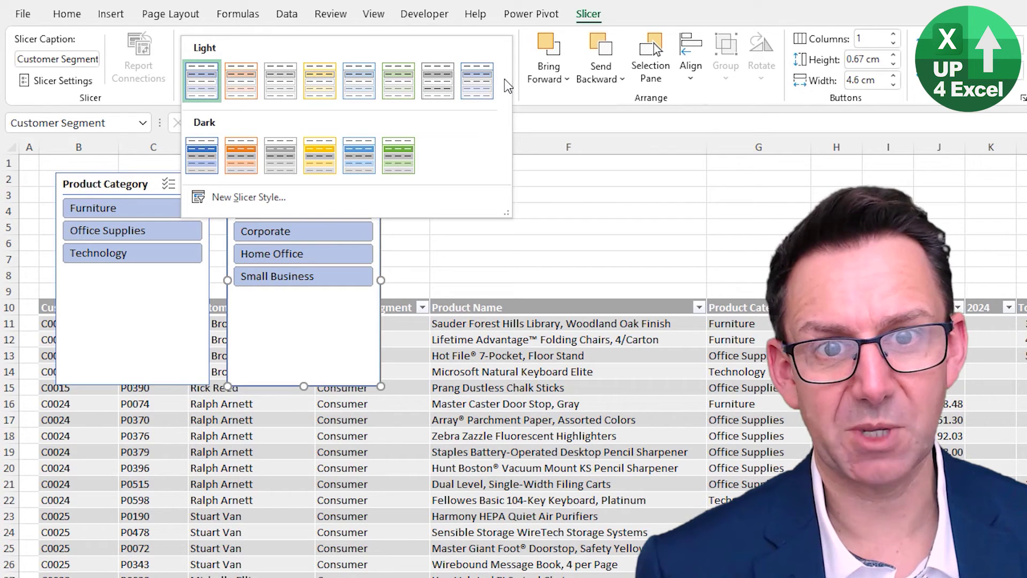
pyautogui.click(280, 163)
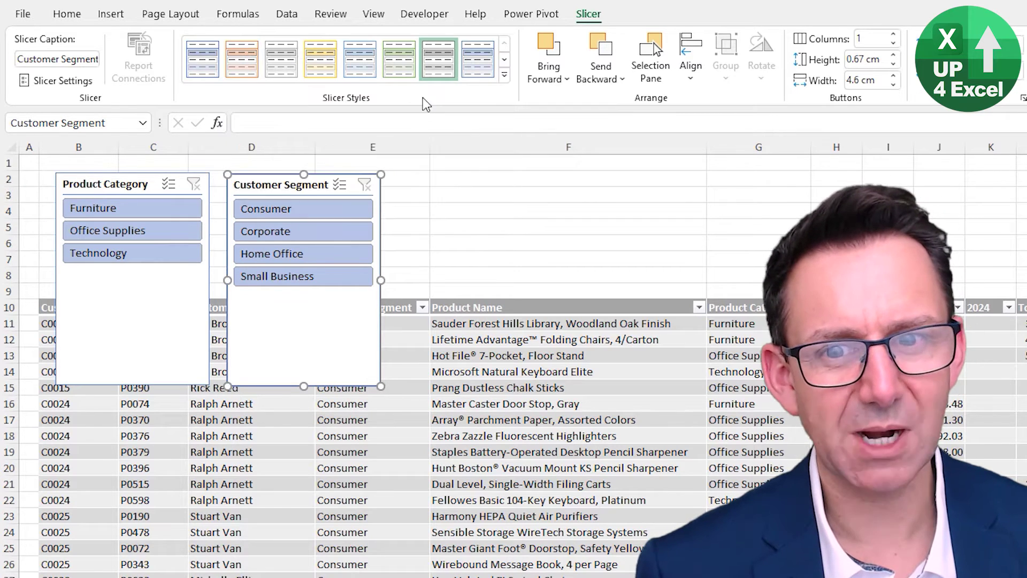
pyautogui.click(181, 287)
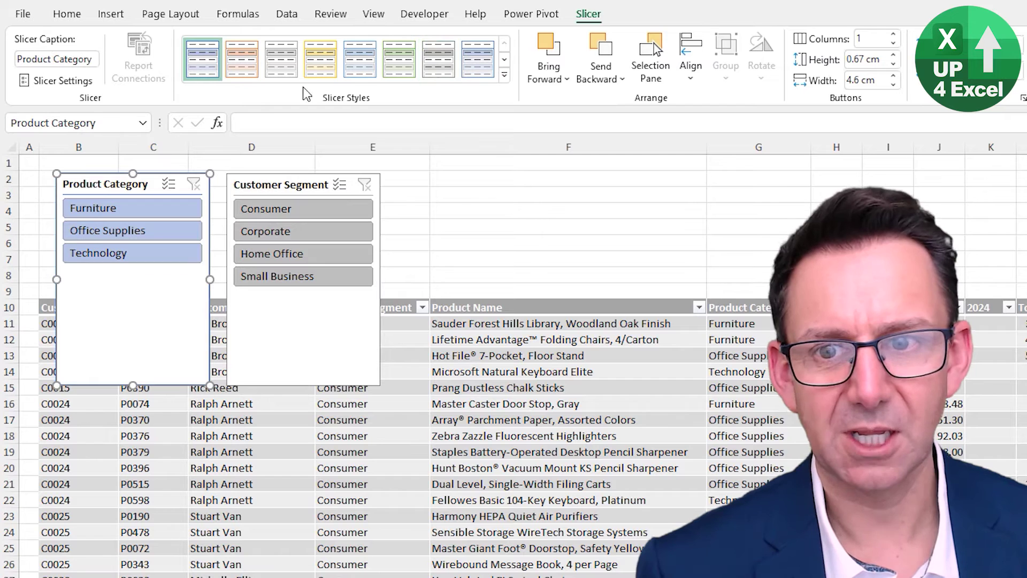
pyautogui.click(448, 56)
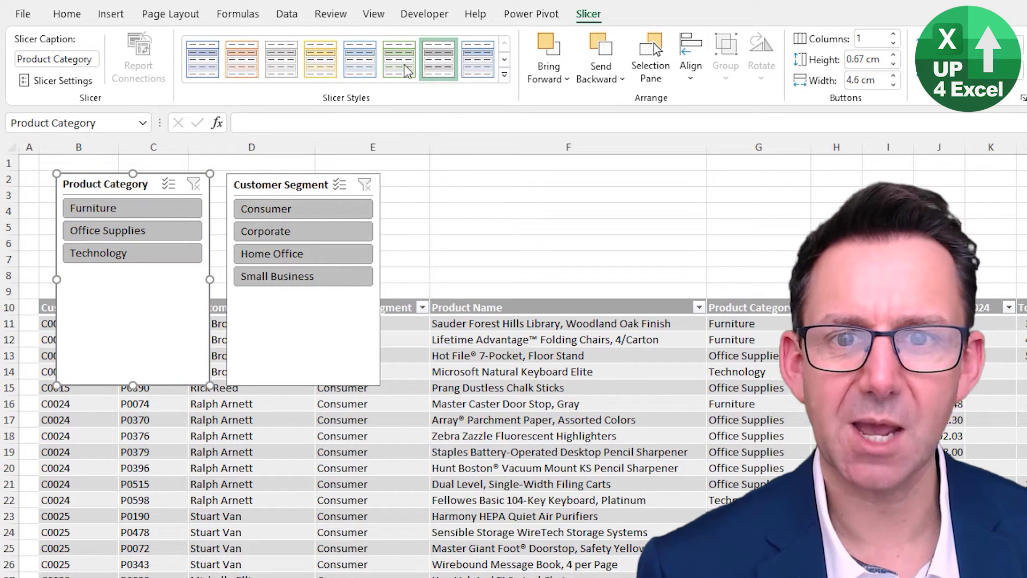
pyautogui.rightClick(439, 61)
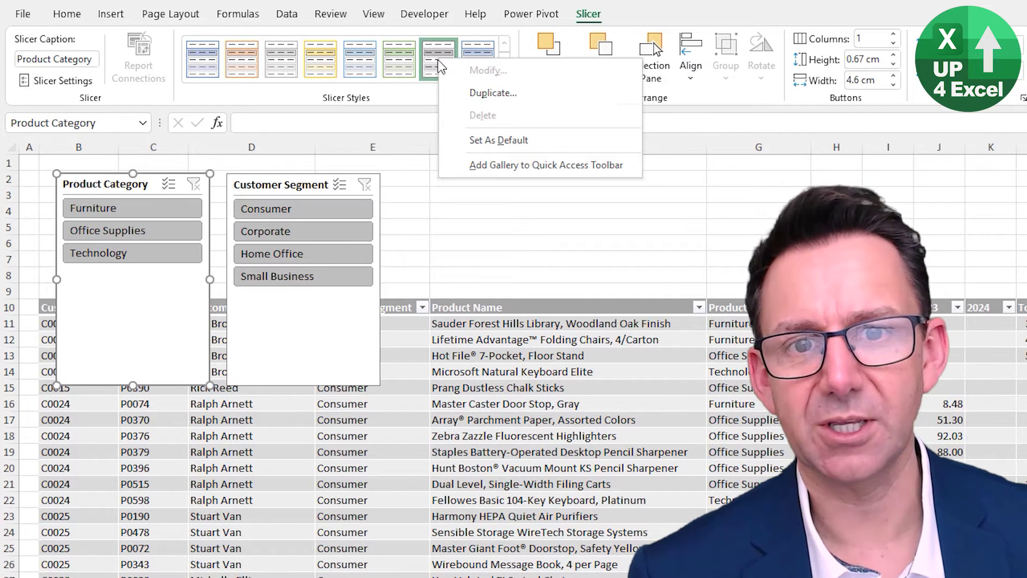
pyautogui.press('Escape')
pyautogui.click(503, 74)
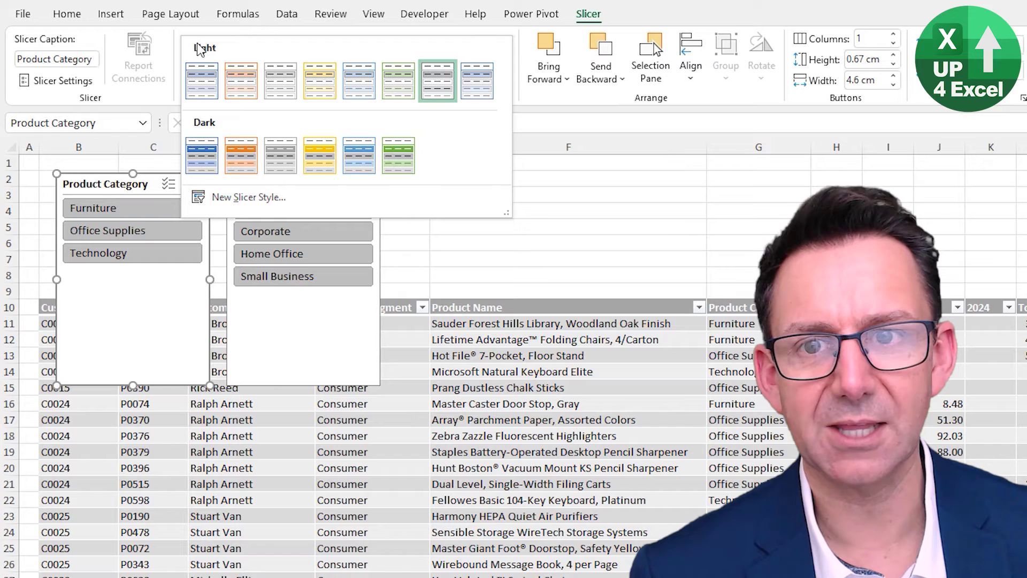
pyautogui.click(537, 110)
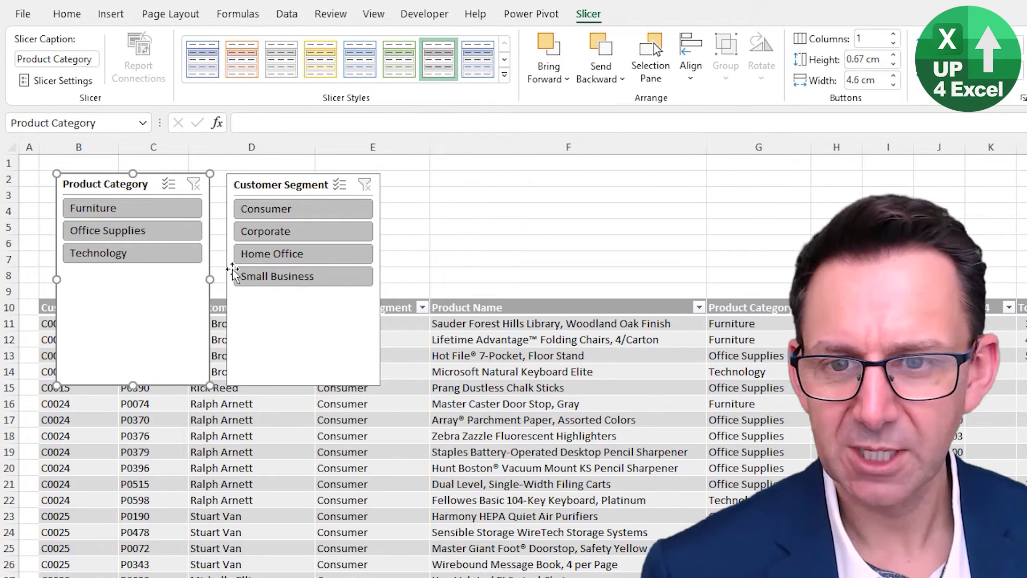
pyautogui.click(489, 349)
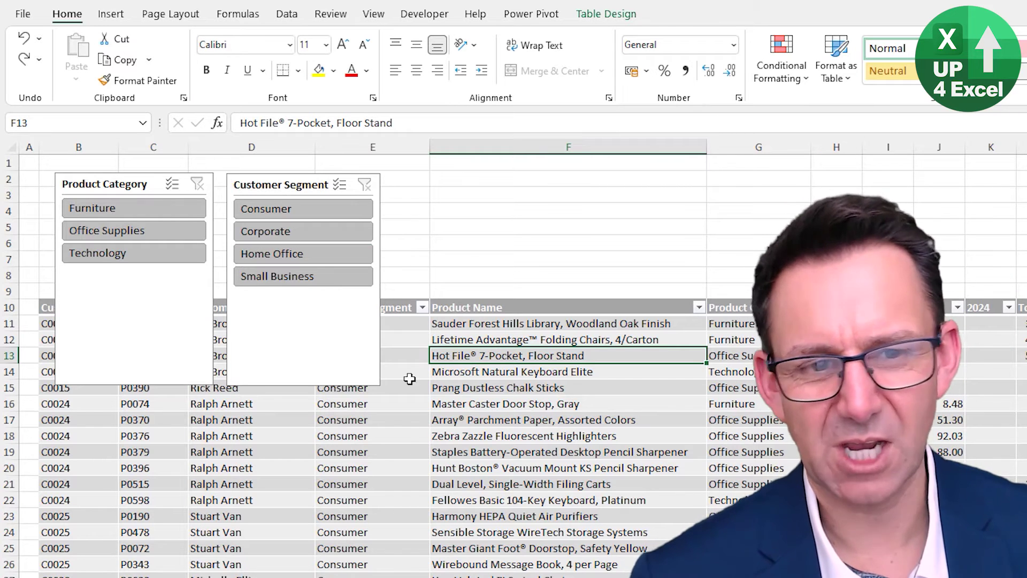
pyautogui.click(315, 257)
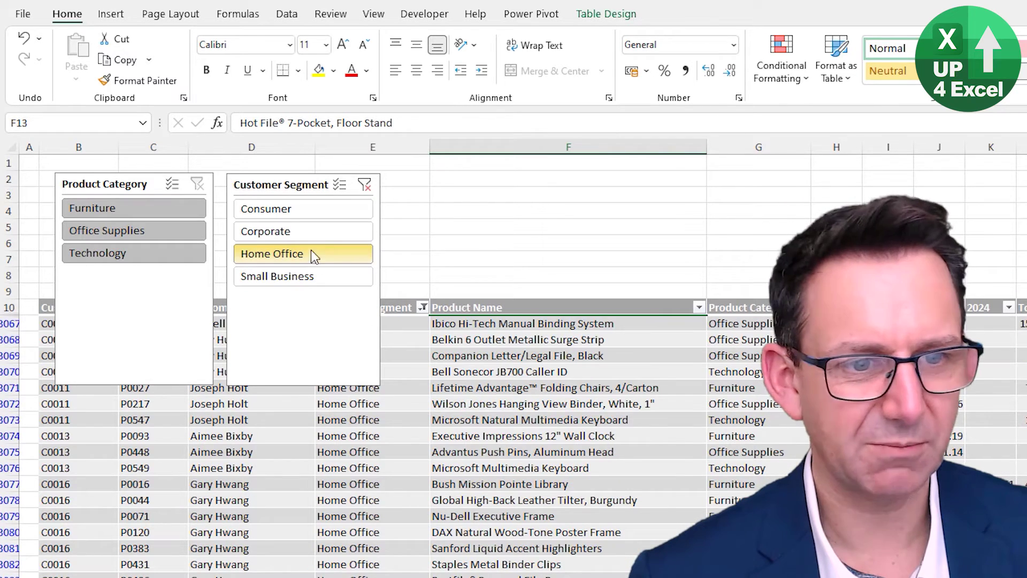
pyautogui.click(289, 213)
pyautogui.click(289, 277)
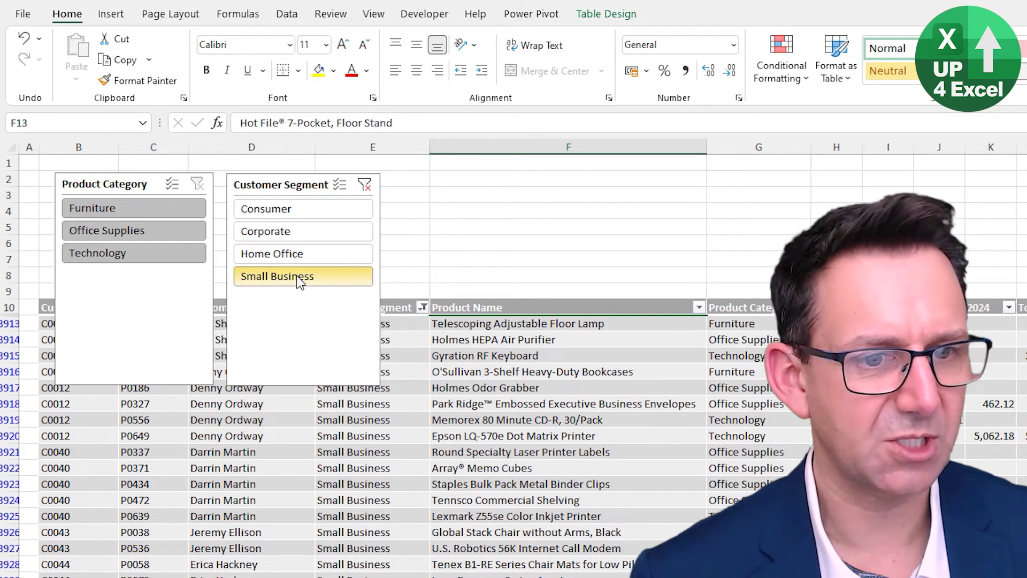
pyautogui.click(158, 227)
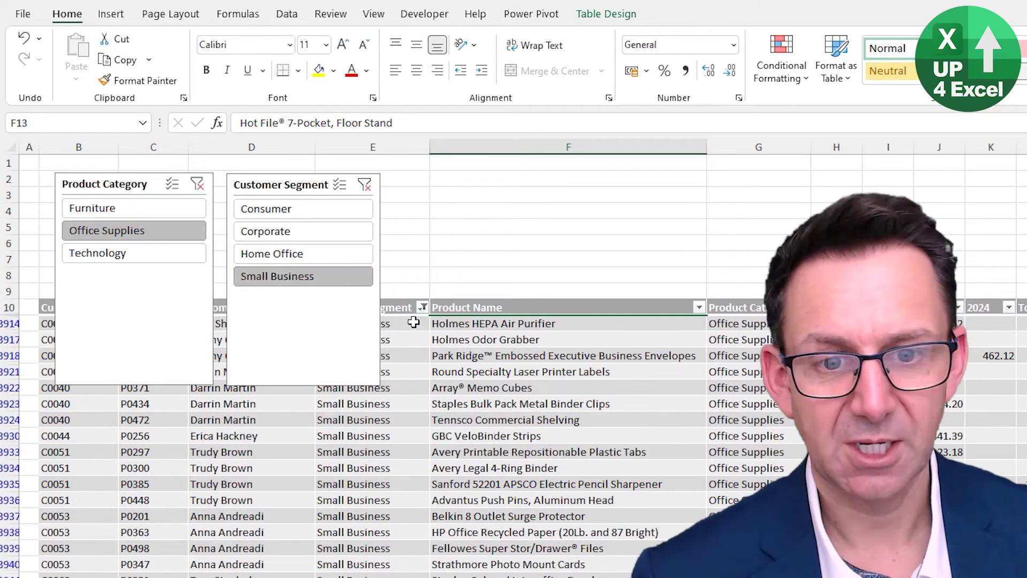
pyautogui.click(103, 253)
pyautogui.click(160, 209)
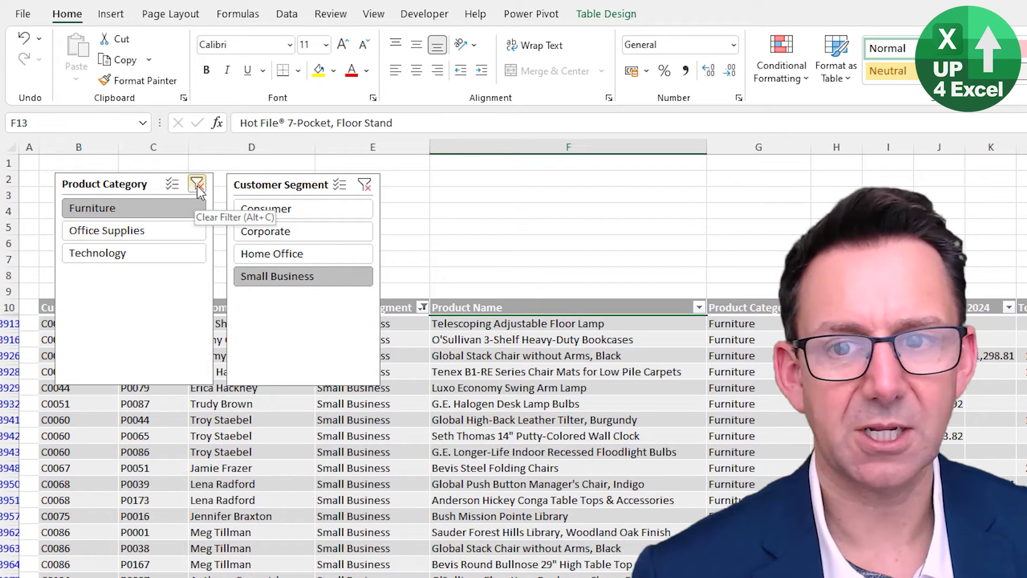
pyautogui.click(197, 185)
pyautogui.click(364, 184)
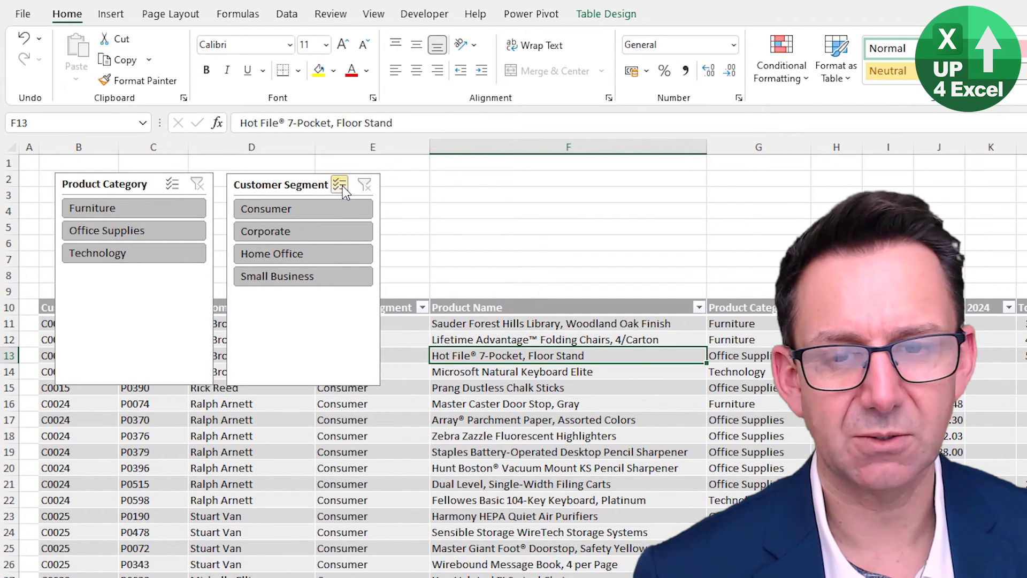
pyautogui.click(328, 232)
pyautogui.click(327, 207)
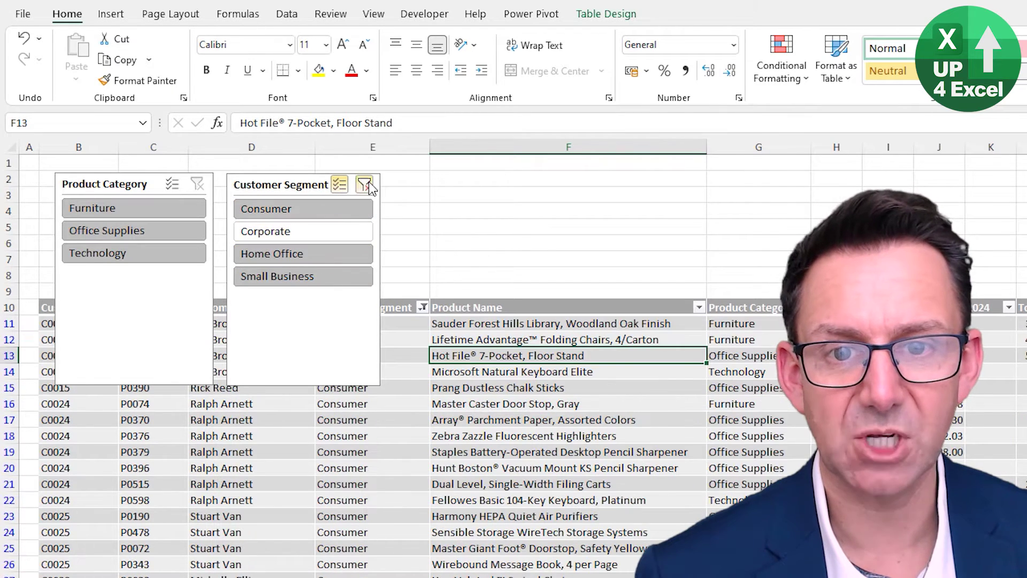
pyautogui.click(364, 184)
pyautogui.click(346, 188)
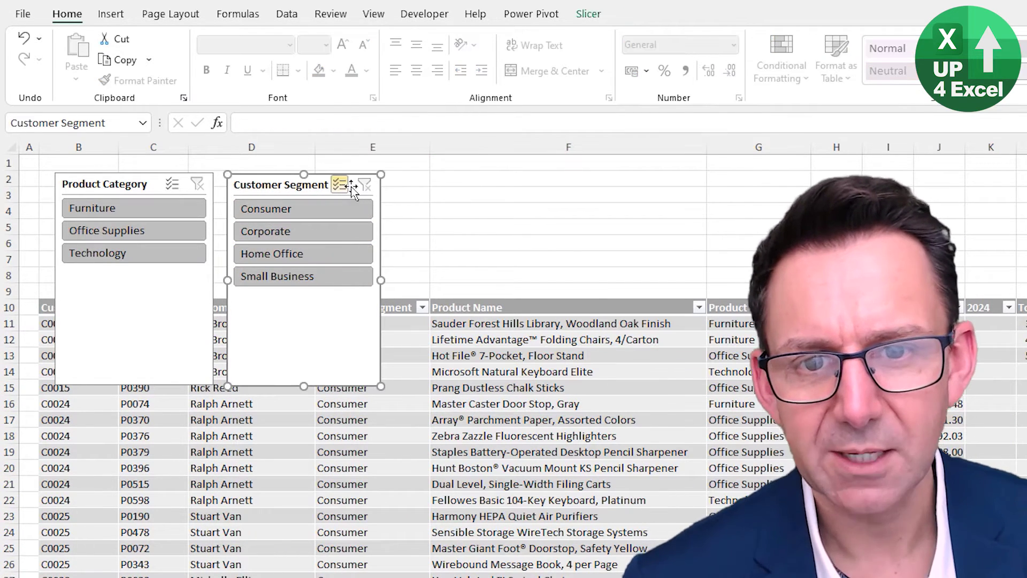
pyautogui.click(405, 227)
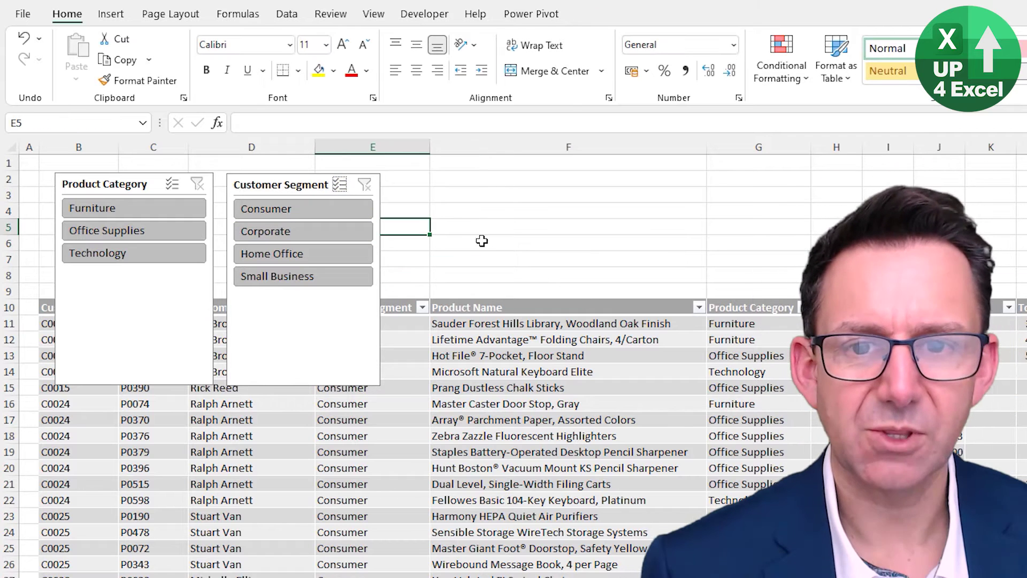
pyautogui.click(102, 185)
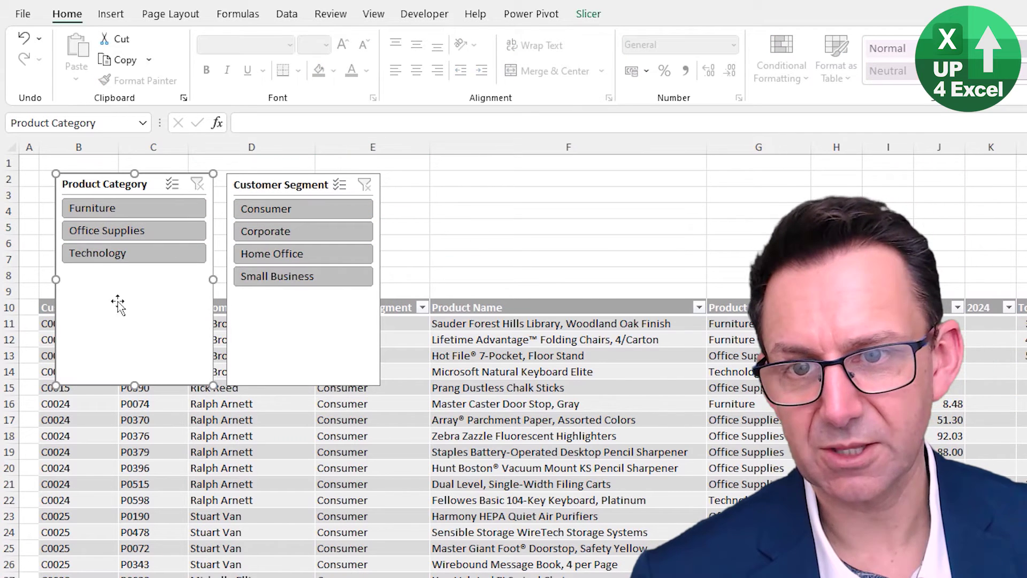
# Step: Lay out the buttons of both the Product Category and Customer Segment slicers in two columns
pyautogui.click(588, 15)
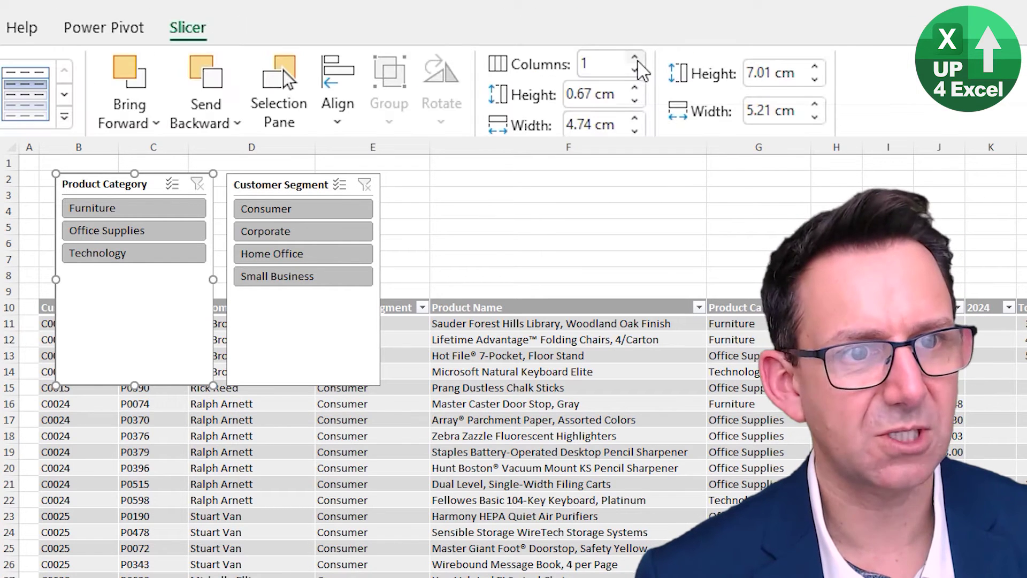
pyautogui.click(893, 34)
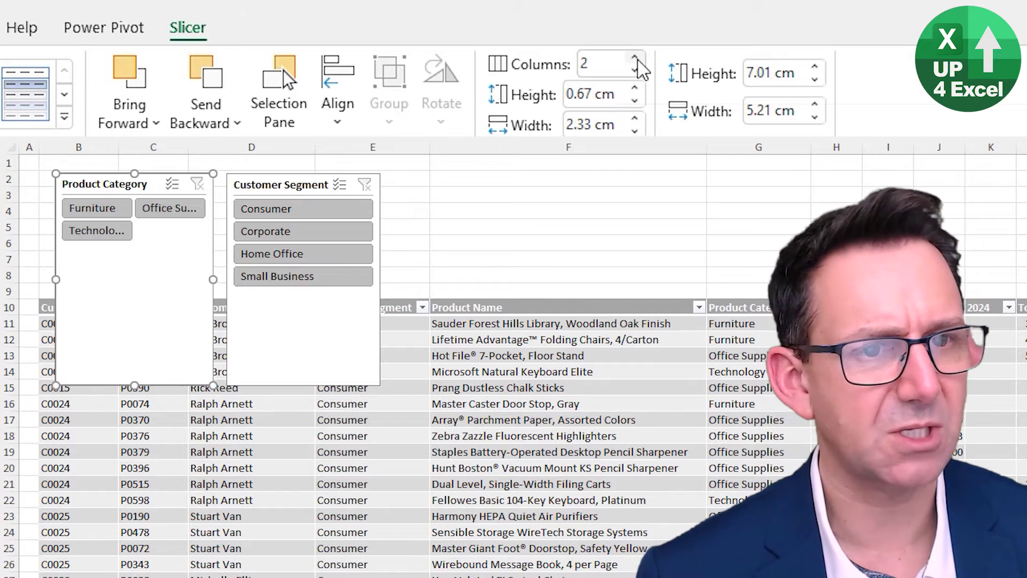
pyautogui.click(302, 185)
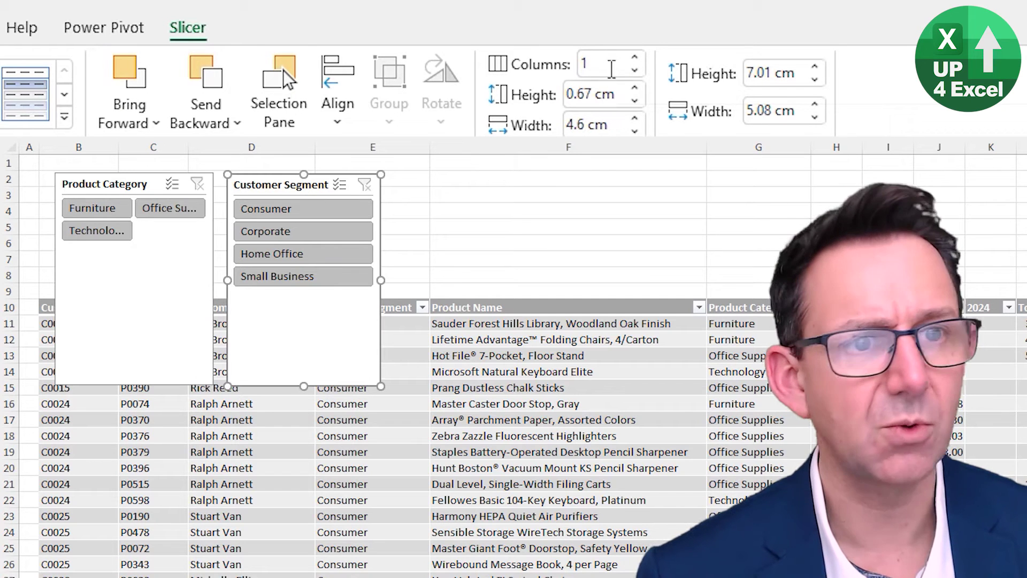
pyautogui.click(636, 57)
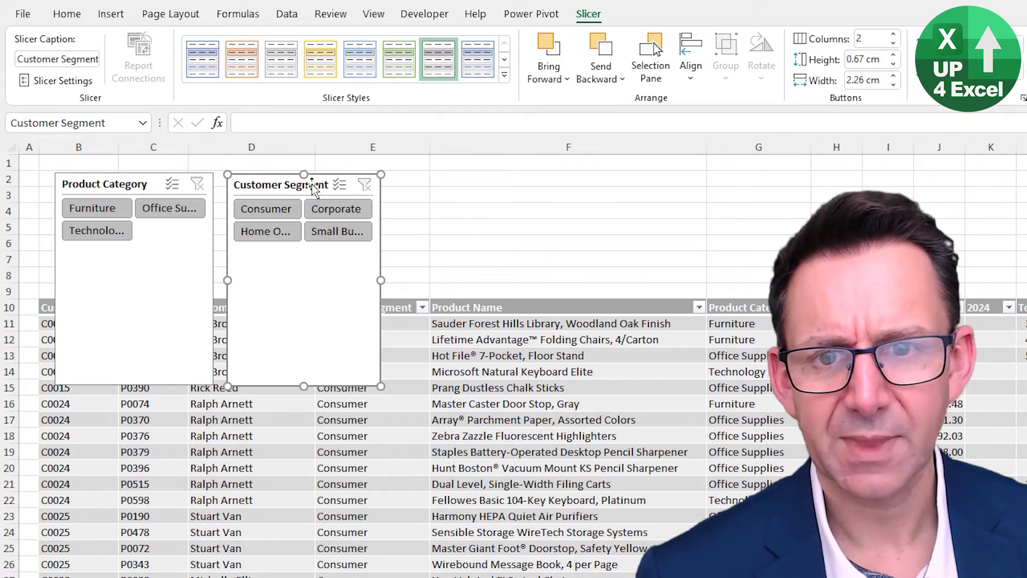
# Step: Shift Customer Segment right, then make Product Category shorter, ending near row 6, and wider, to column D
pyautogui.moveTo(384, 170); pyautogui.dragTo(527, 173)
pyautogui.click(126, 182)
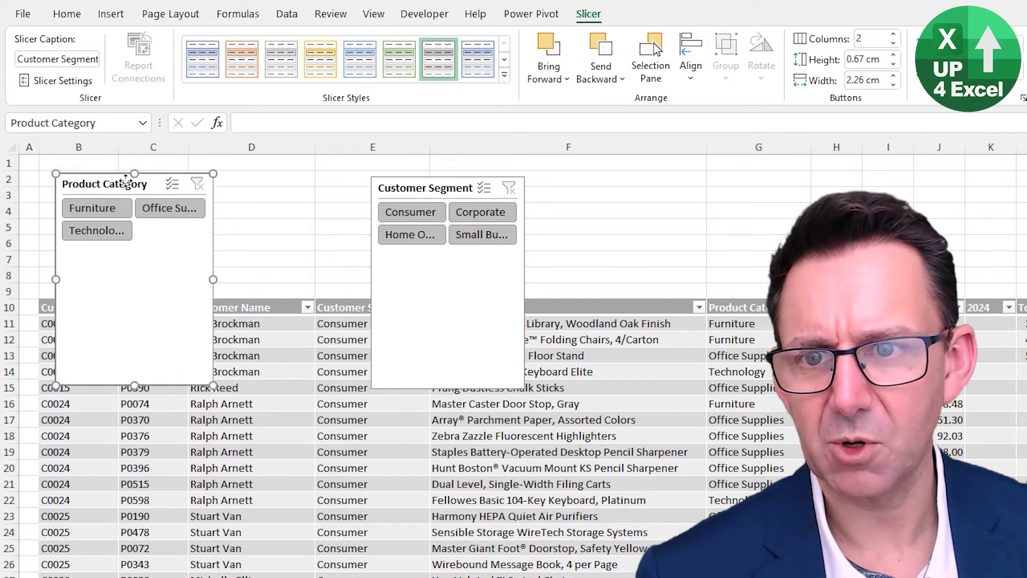
pyautogui.moveTo(126, 182)
pyautogui.mouseDown()
pyautogui.moveTo(109, 180)
pyautogui.moveTo(371, 224)
pyautogui.moveTo(137, 192)
pyautogui.moveTo(139, 182)
pyautogui.mouseUp()
pyautogui.click(122, 181)
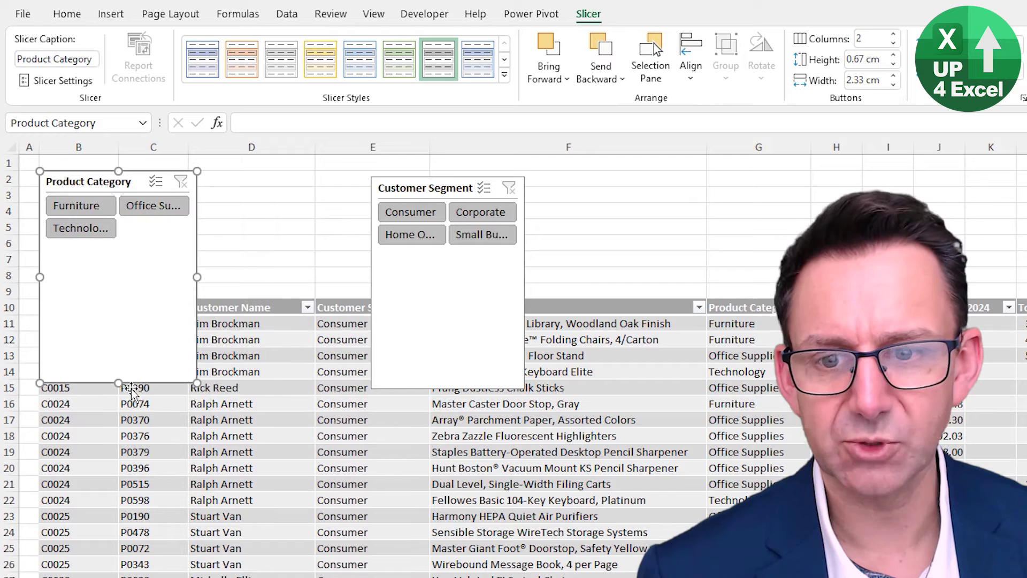
pyautogui.moveTo(118, 384); pyautogui.dragTo(110, 242)
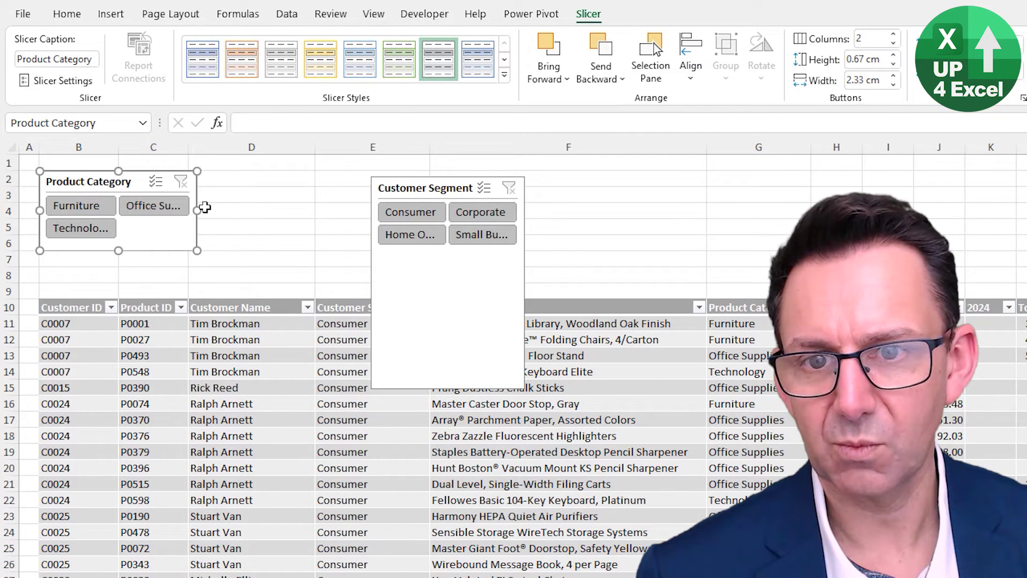
pyautogui.moveTo(202, 210); pyautogui.dragTo(317, 210)
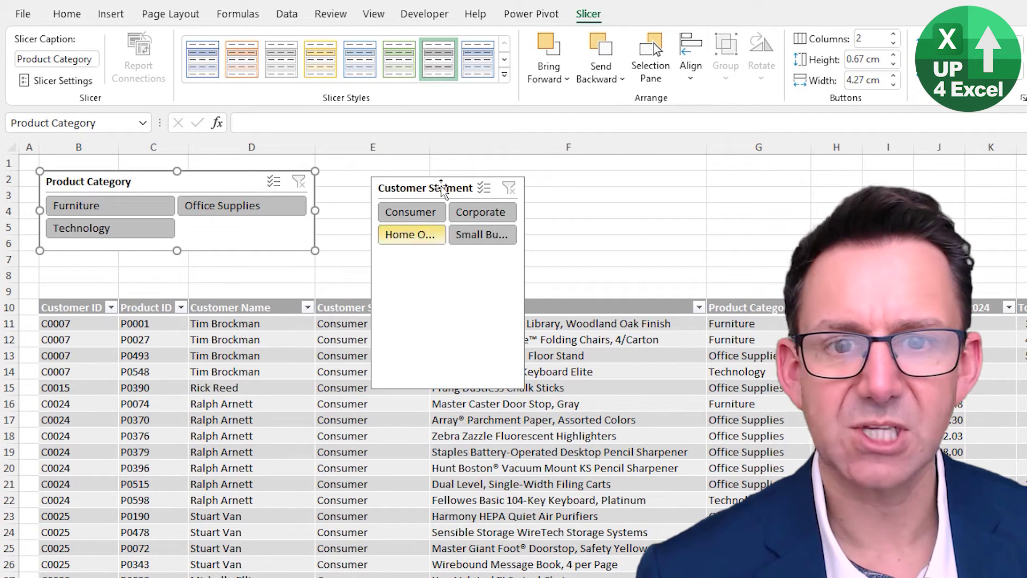
# Step: Move the Customer Segment slicer to column F and resize it to match, ending at row 6
pyautogui.moveTo(441, 190); pyautogui.dragTo(500, 183)
pyautogui.press('alt')
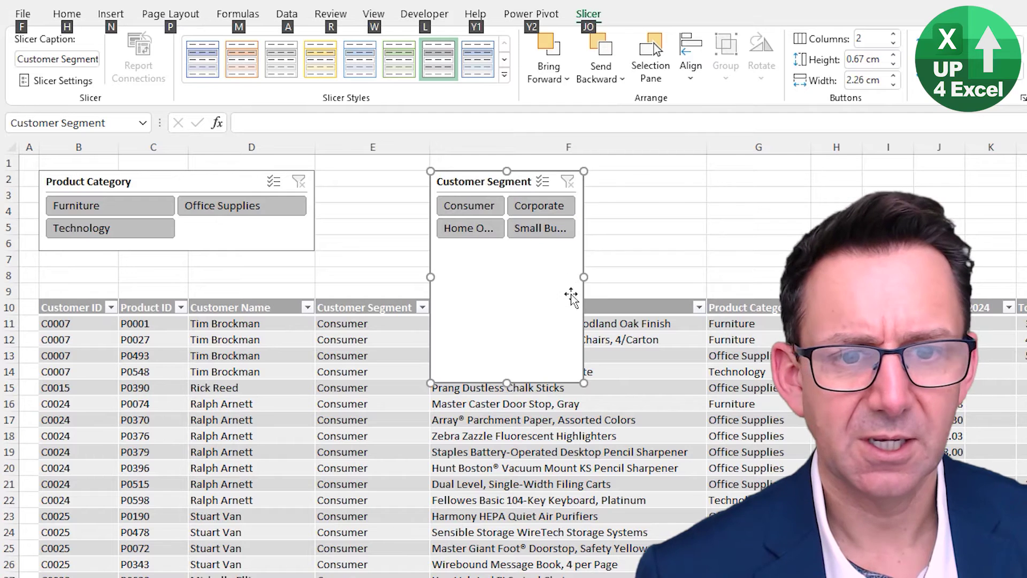
pyautogui.moveTo(583, 278); pyautogui.dragTo(707, 277)
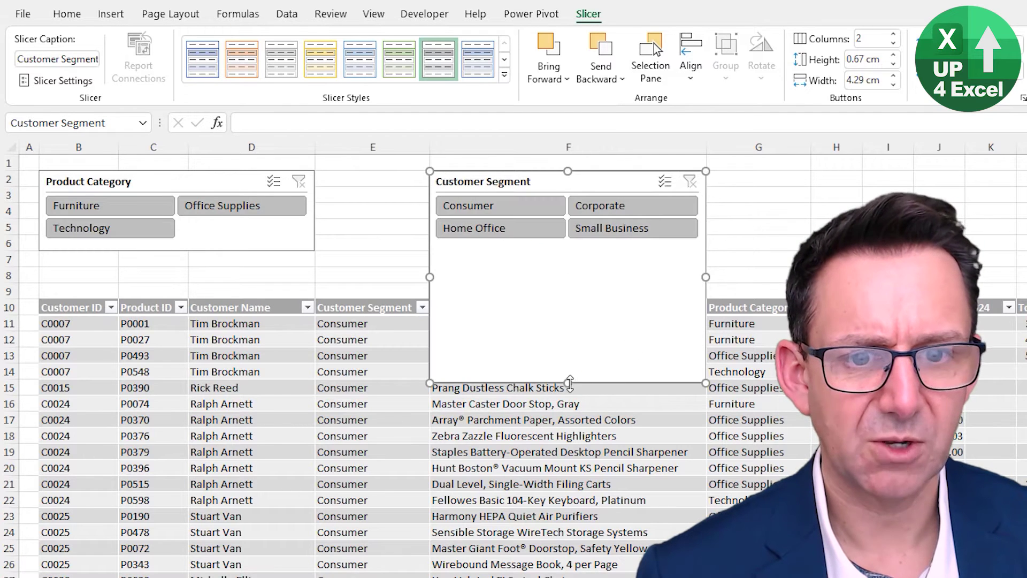
pyautogui.moveTo(570, 382); pyautogui.dragTo(568, 250)
pyautogui.moveTo(392, 275); pyautogui.dragTo(396, 288)
# Step: Delete the empty rows 8 and 9 above the Orders table
pyautogui.hotkey('shift', 'space')
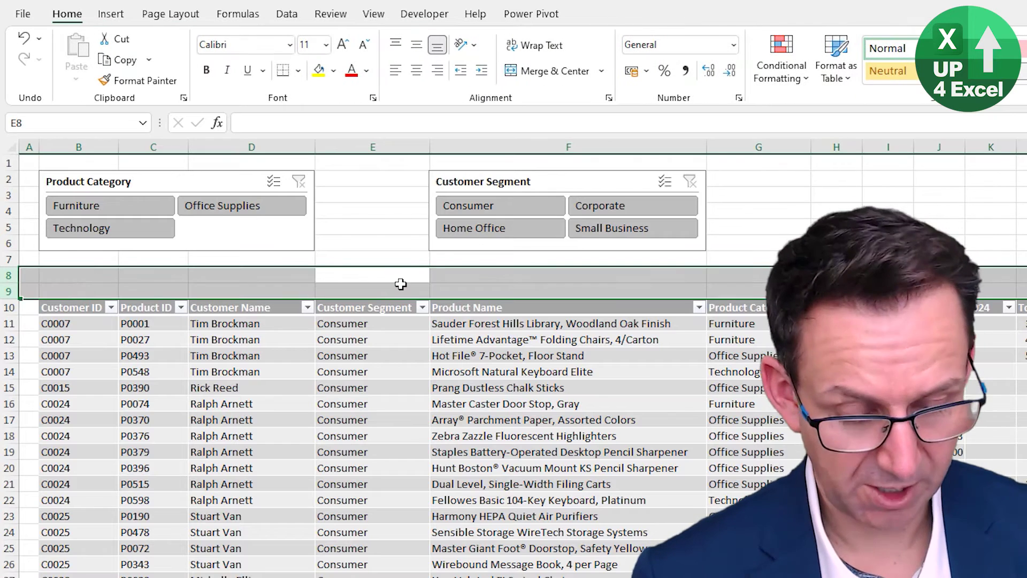
pyautogui.hotkey('ctrl', '-')
pyautogui.click(459, 293)
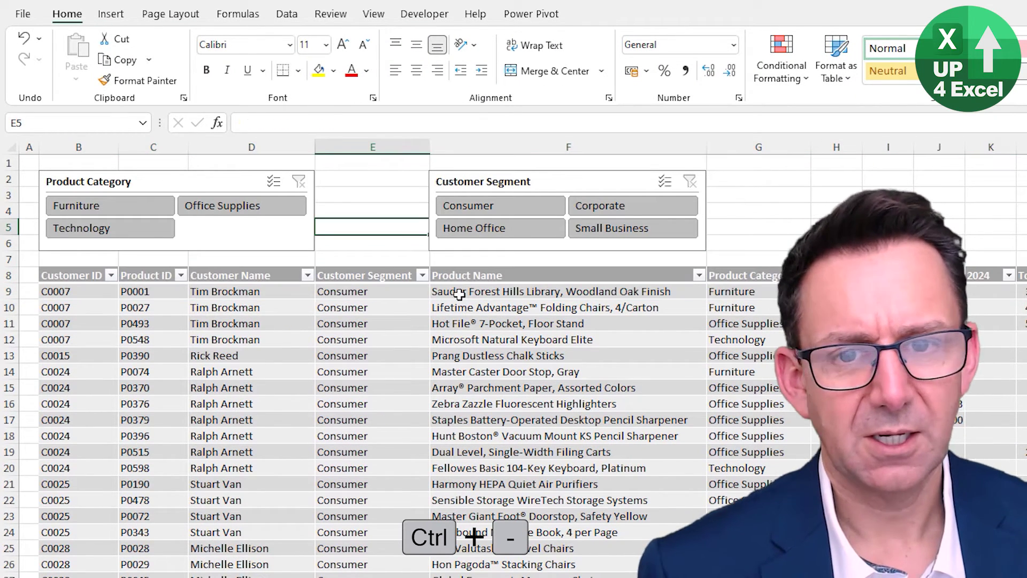
# Step: Nudge the Customer Segment slicer left so it sits directly beside Product Category
pyautogui.click(551, 182)
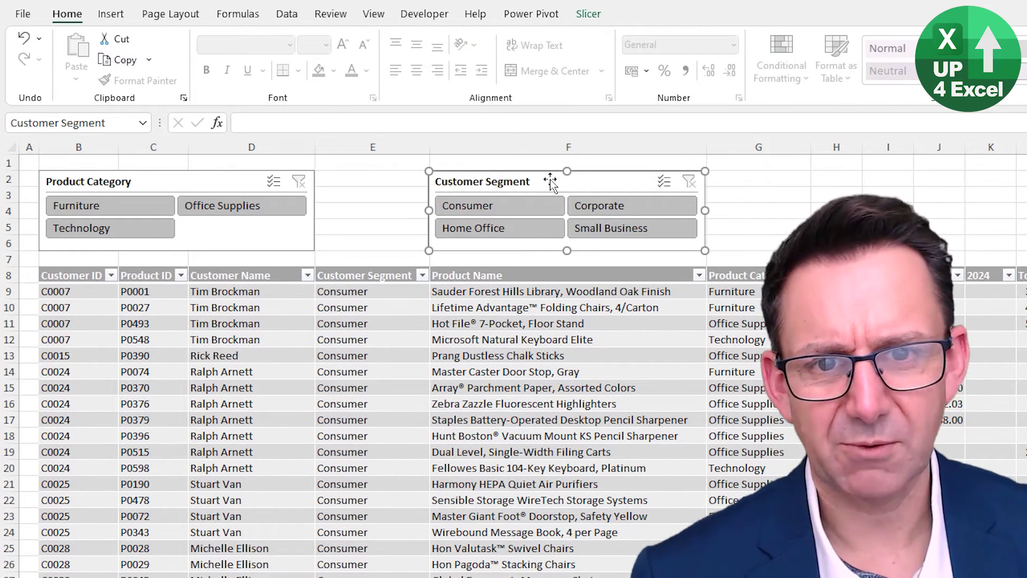
pyautogui.press('Left')
pyautogui.press('Left')
pyautogui.press('Left')
pyautogui.press('Left')
pyautogui.press('Left')
pyautogui.press('Left')
pyautogui.press('Left')
pyautogui.press('Left')
pyautogui.press('Left')
pyautogui.press('Left')
pyautogui.press('Left')
pyautogui.press('Left')
pyautogui.press('Left')
pyautogui.press('Left')
pyautogui.press('Left')
pyautogui.press('Left')
pyautogui.press('Left')
pyautogui.press('Left')
pyautogui.press('Left')
pyautogui.press('Left')
pyautogui.press('Left')
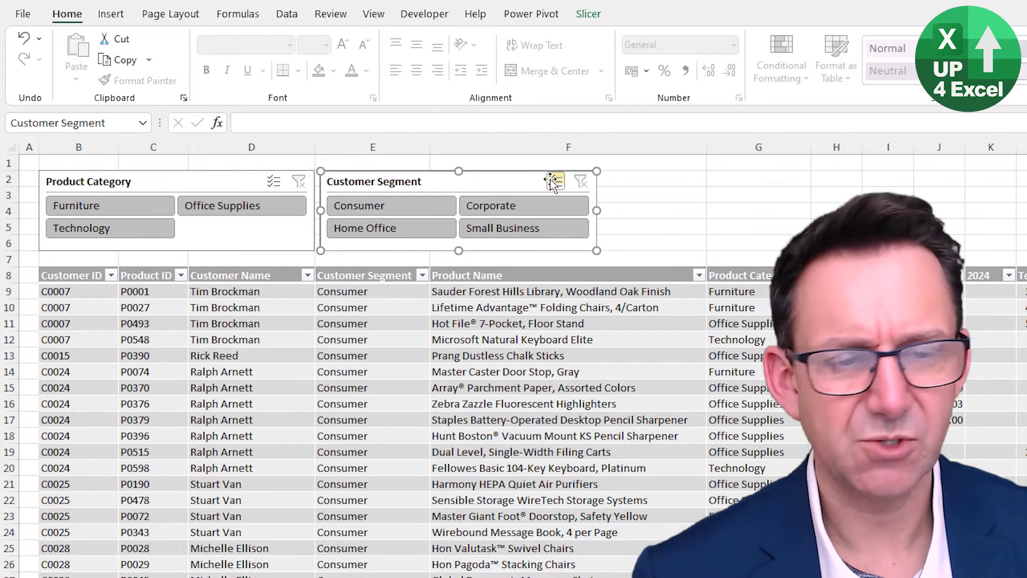
pyautogui.click(667, 195)
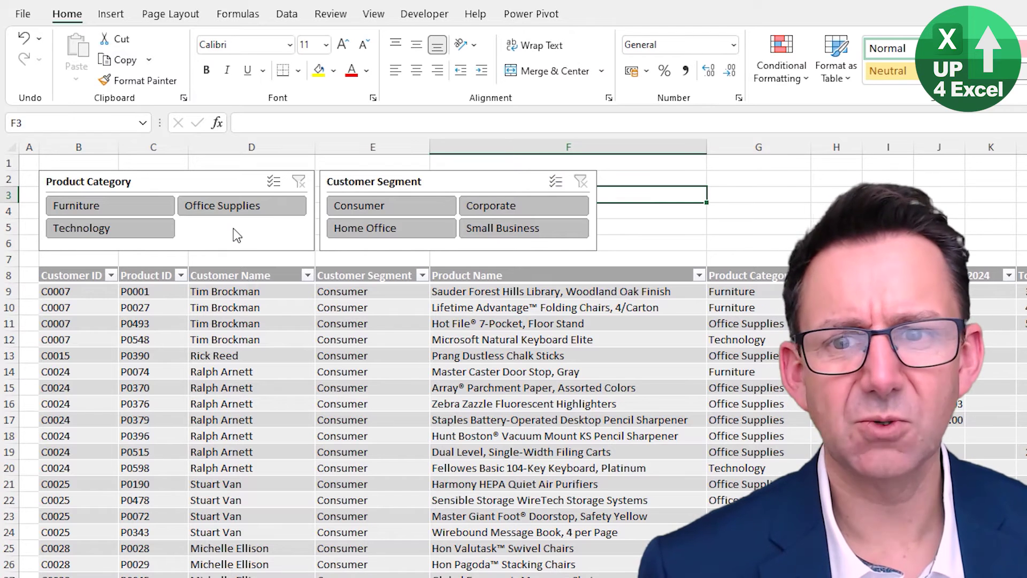
pyautogui.click(247, 183)
# Step: Set the Product Category slicer's button height to 0.7 cm and review its settings without changes
pyautogui.click(588, 14)
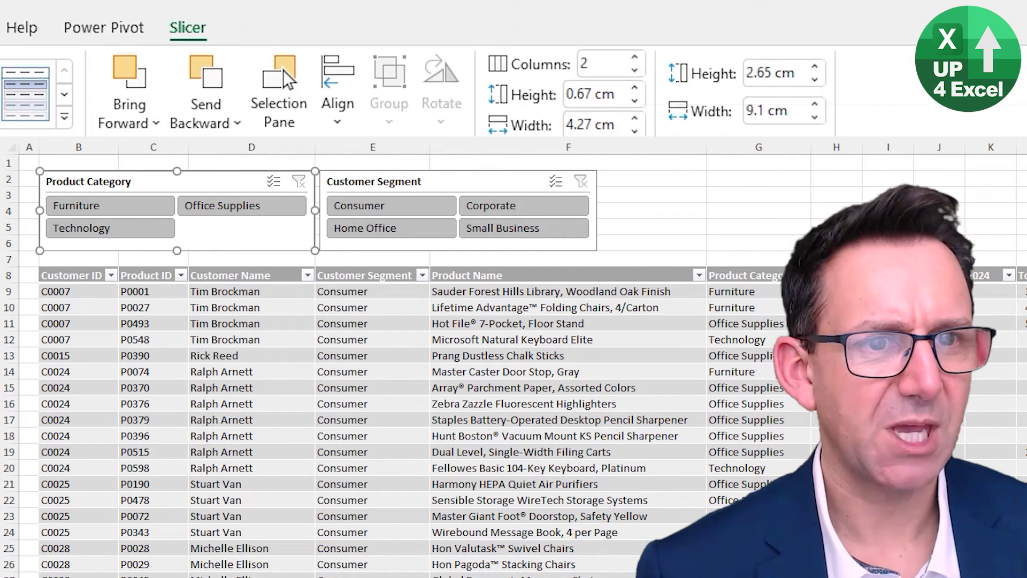
pyautogui.click(635, 101)
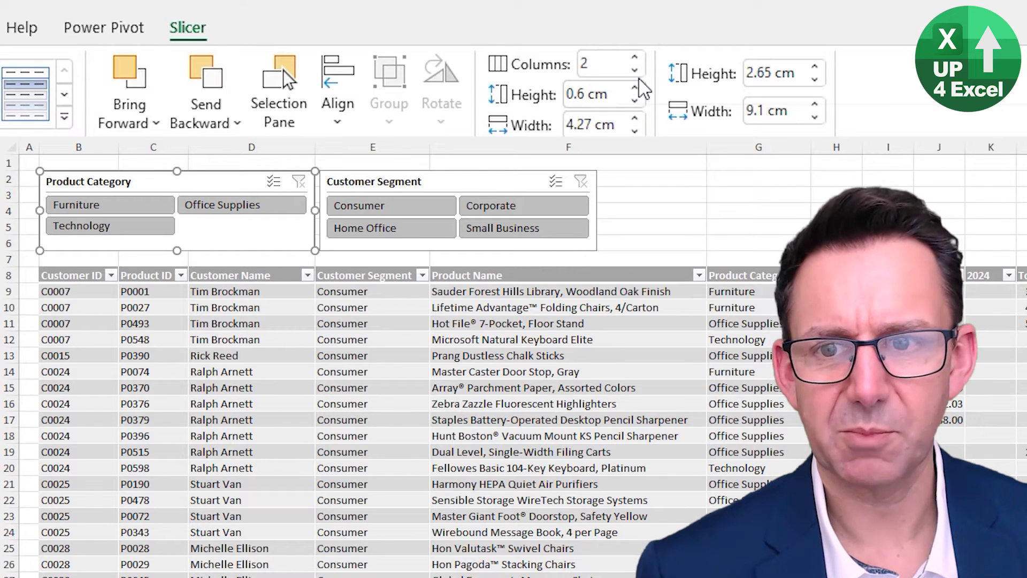
pyautogui.click(635, 87)
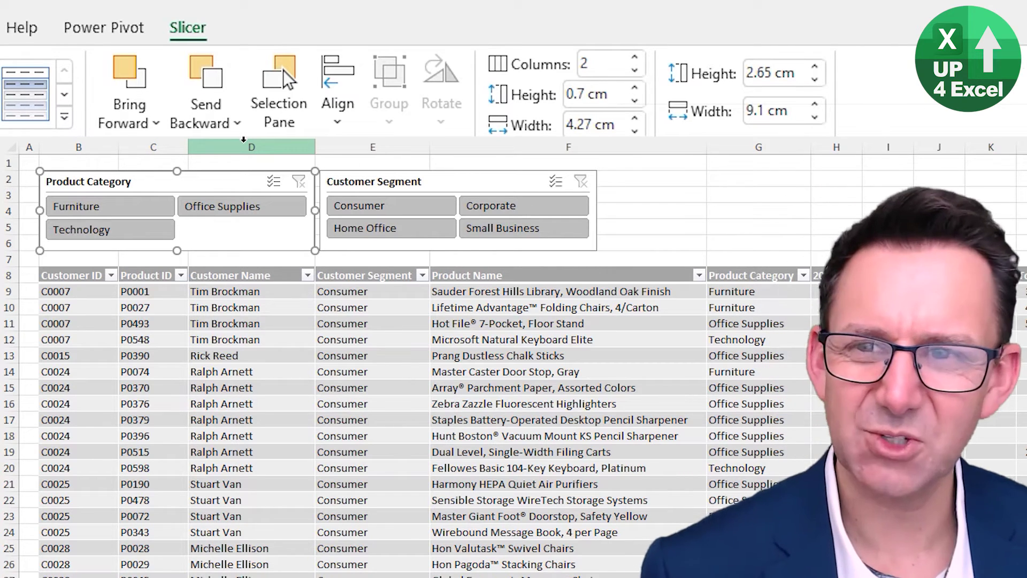
pyautogui.hscroll(-5, 33, 127)
pyautogui.click(33, 127)
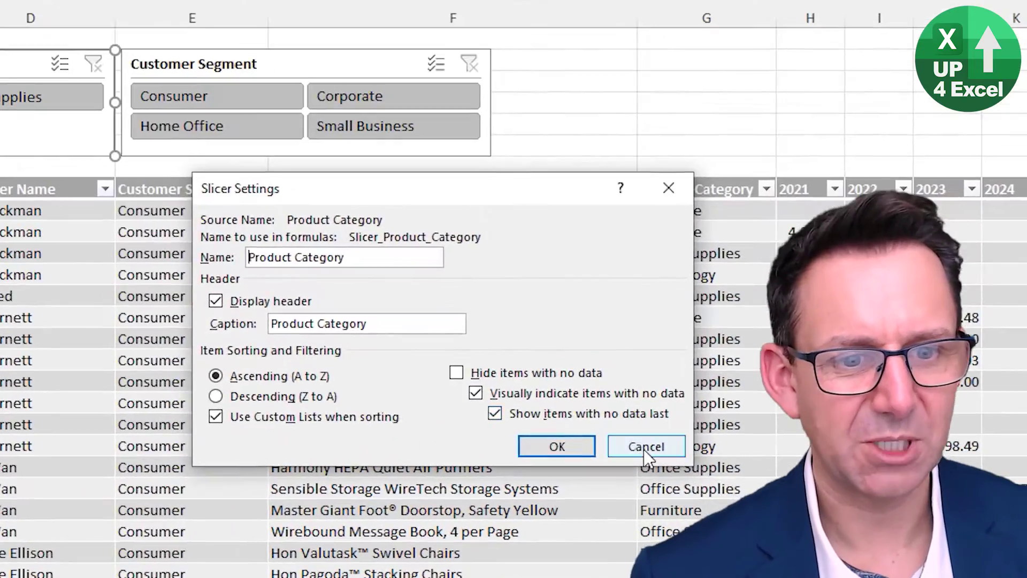
pyautogui.click(712, 468)
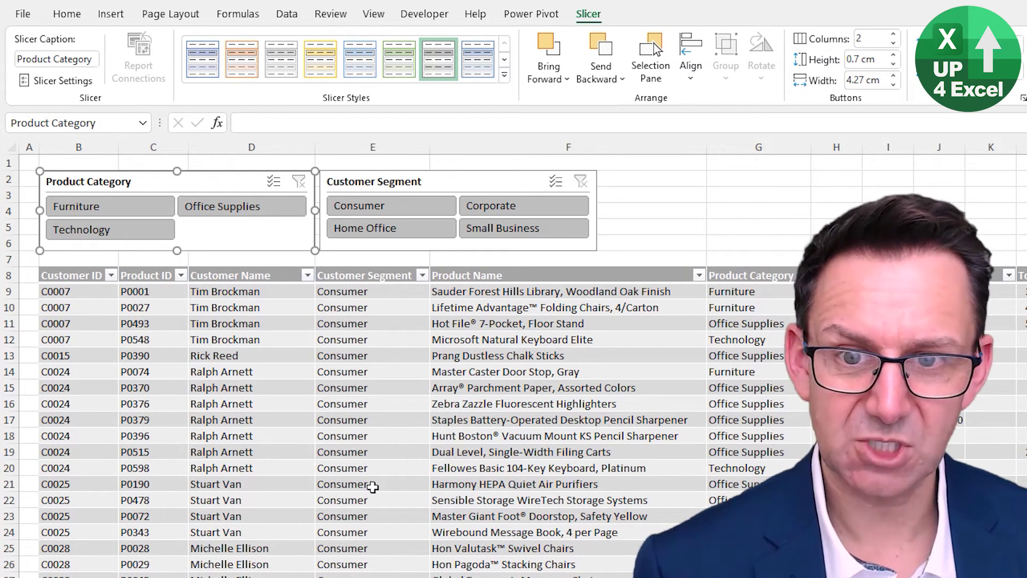
# Step: Filter by Home Office, Small Business, Corporate and Consumer, then by Office Supplies, Furniture and Technology
pyautogui.click(354, 228)
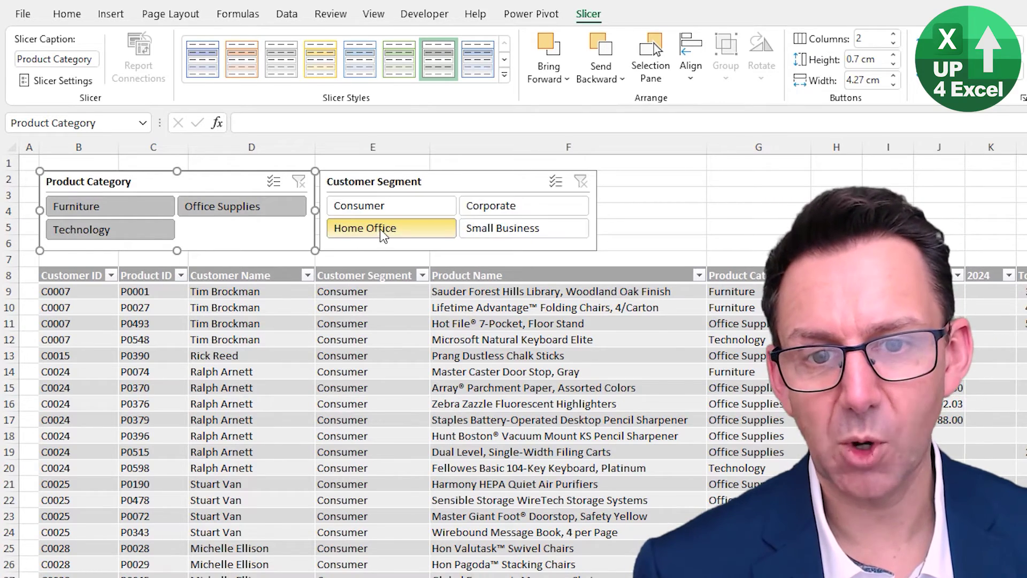
pyautogui.click(484, 230)
pyautogui.click(487, 210)
pyautogui.click(405, 207)
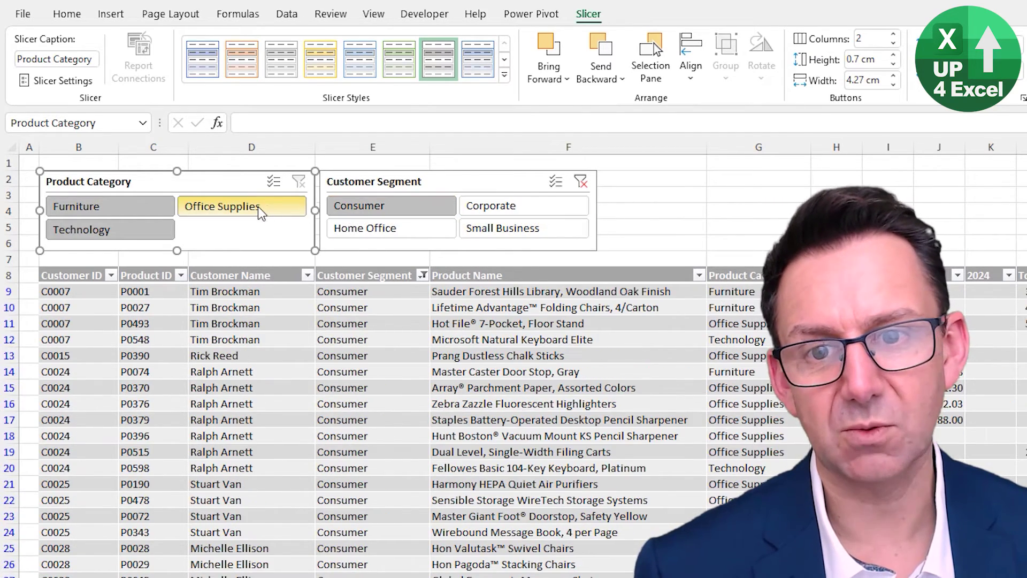
pyautogui.click(258, 206)
pyautogui.click(166, 209)
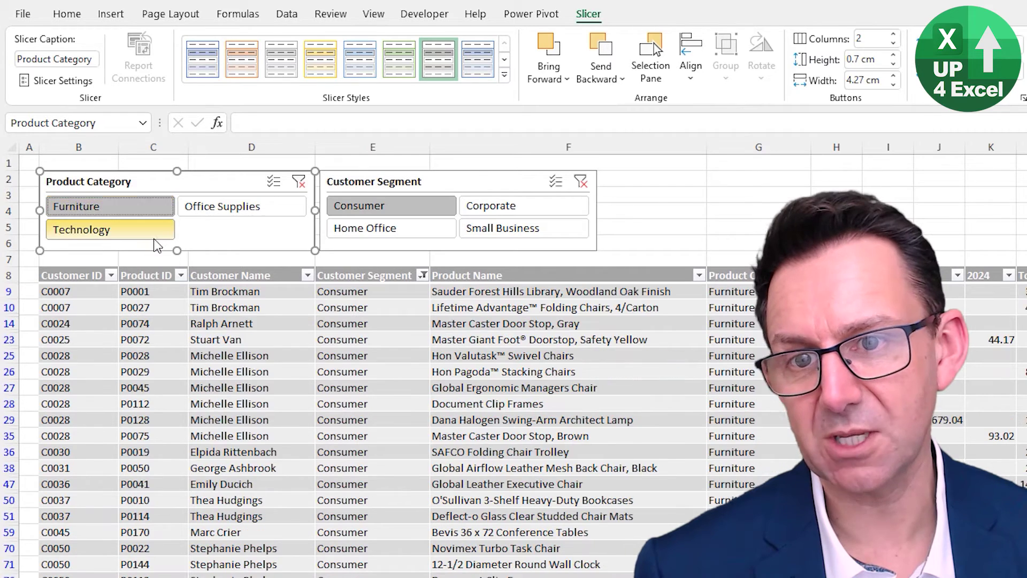
pyautogui.click(155, 230)
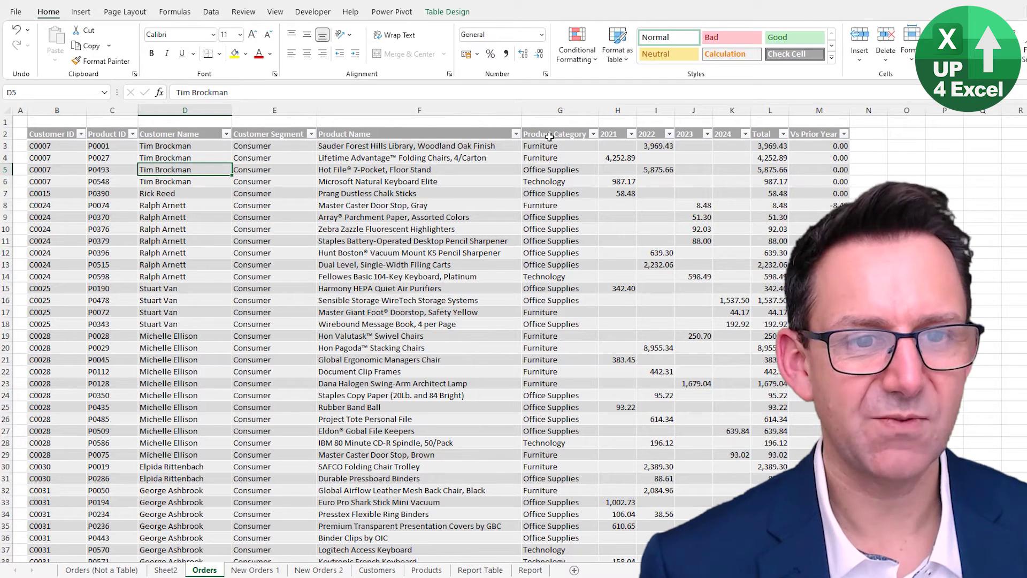
# Step: Select the Customer Segment column with its header and Shift-drag it after Product Category
pyautogui.click(274, 127)
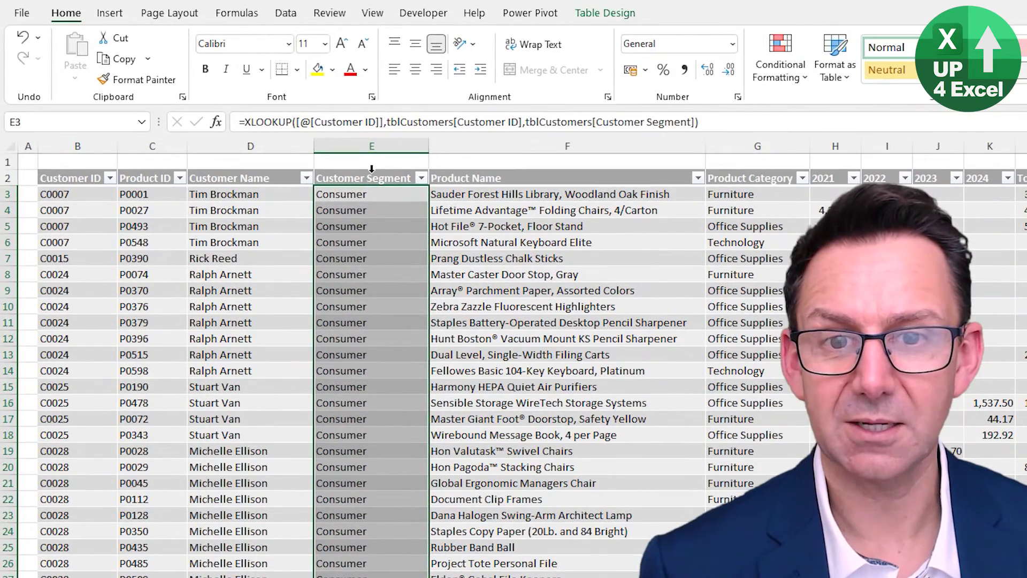
pyautogui.click(372, 169)
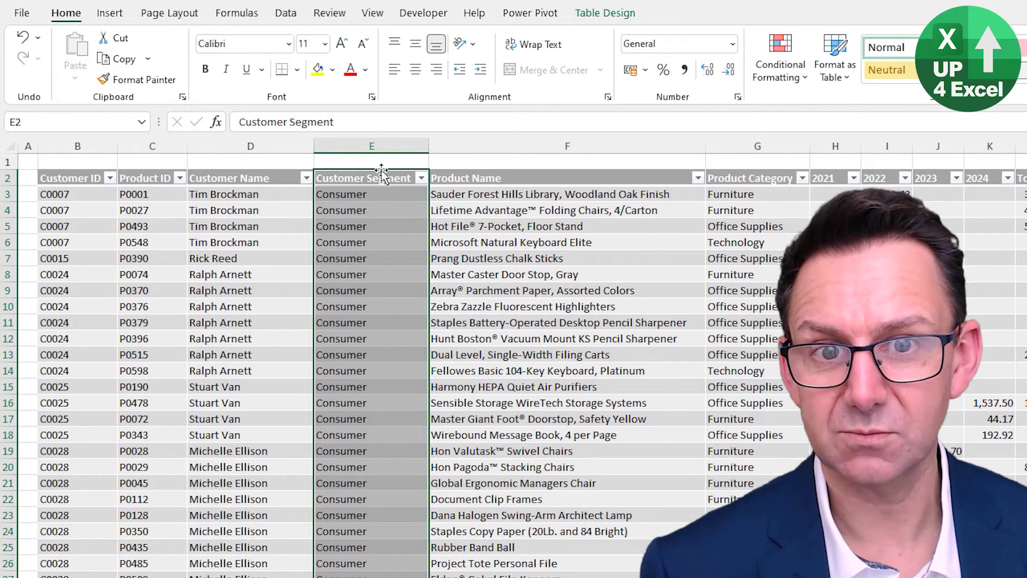
pyautogui.moveTo(382, 172)
pyautogui.mouseDown()
pyautogui.moveTo(428, 219)
pyautogui.moveTo(680, 214)
pyautogui.moveTo(214, 177)
pyautogui.moveTo(756, 210)
pyautogui.moveTo(705, 229)
pyautogui.moveTo(805, 210)
pyautogui.mouseUp()
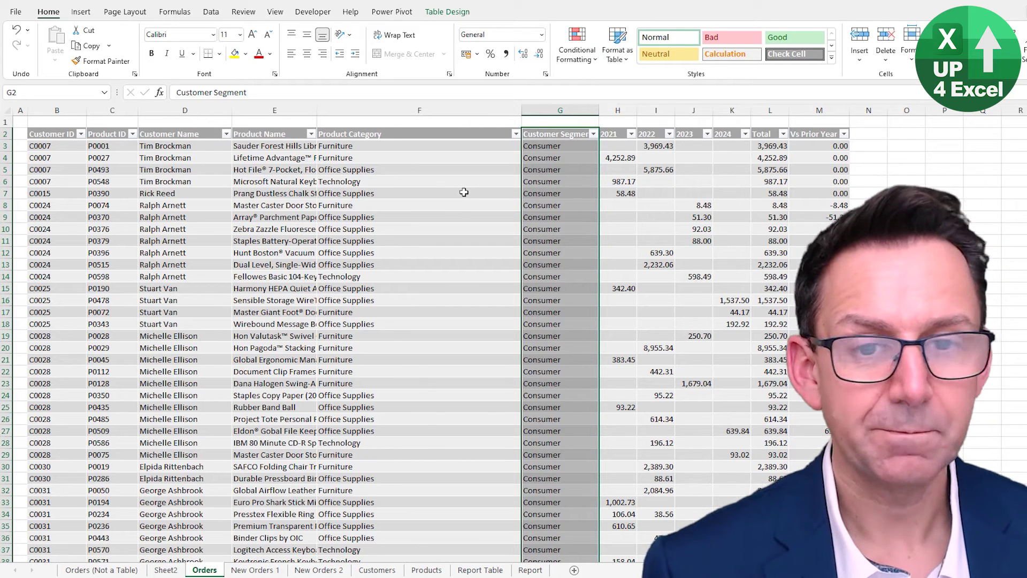
pyautogui.click(255, 150)
pyautogui.click(273, 181)
pyautogui.click(279, 193)
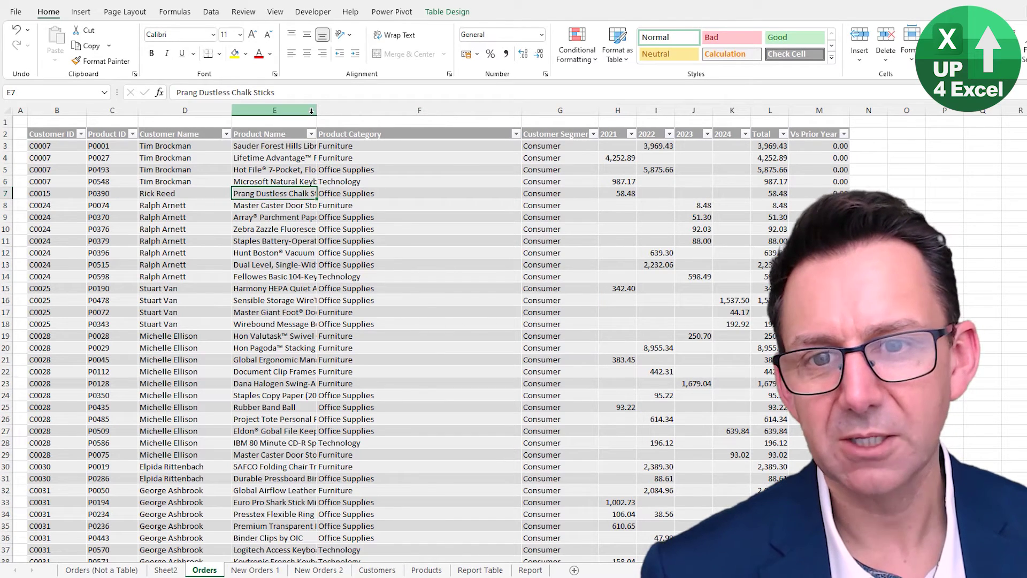
pyautogui.moveTo(313, 110); pyautogui.dragTo(530, 108)
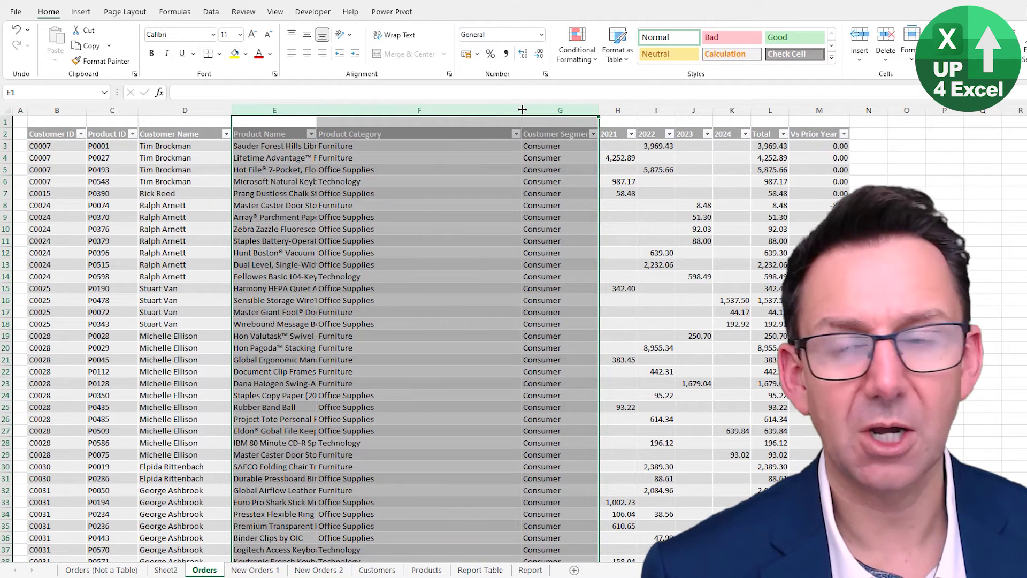
pyautogui.doubleClick(523, 110)
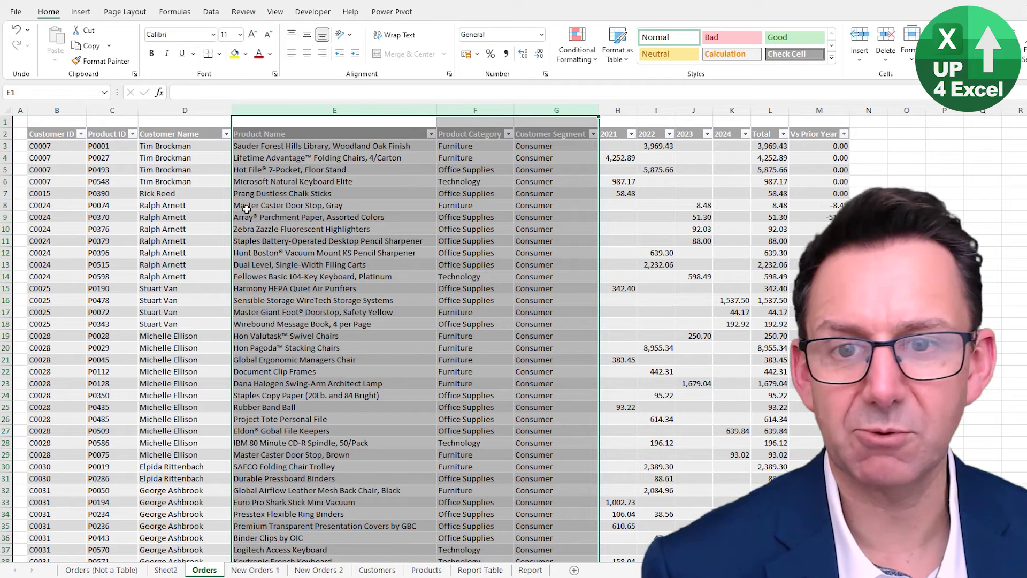
pyautogui.click(7, 110)
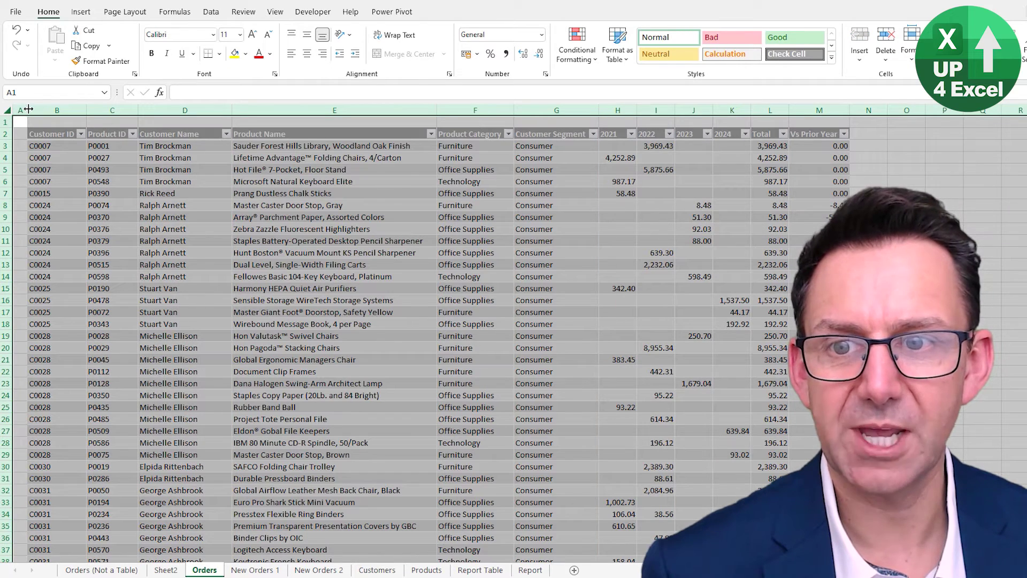
pyautogui.click(246, 166)
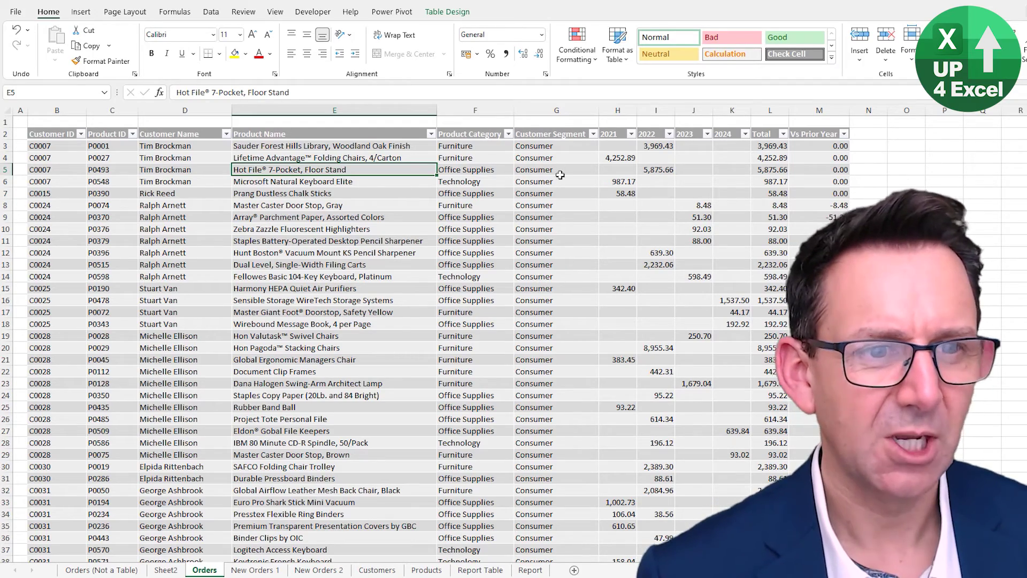
pyautogui.click(766, 145)
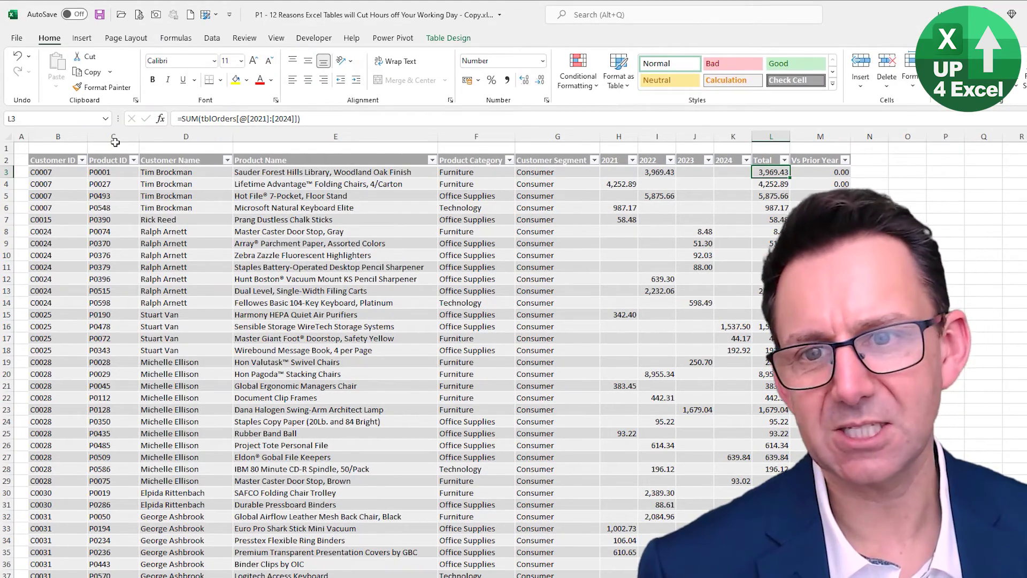
# Step: Move Customer Segment between the 2022 and 2023 columns and autofit all column widths
pyautogui.click(567, 153)
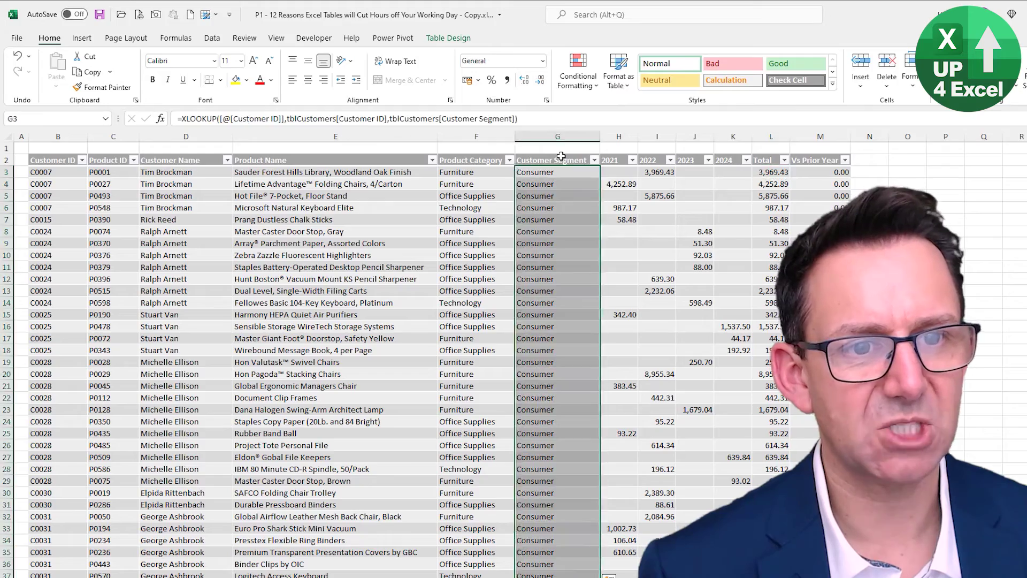
pyautogui.moveTo(425, 213); pyautogui.dragTo(524, 208)
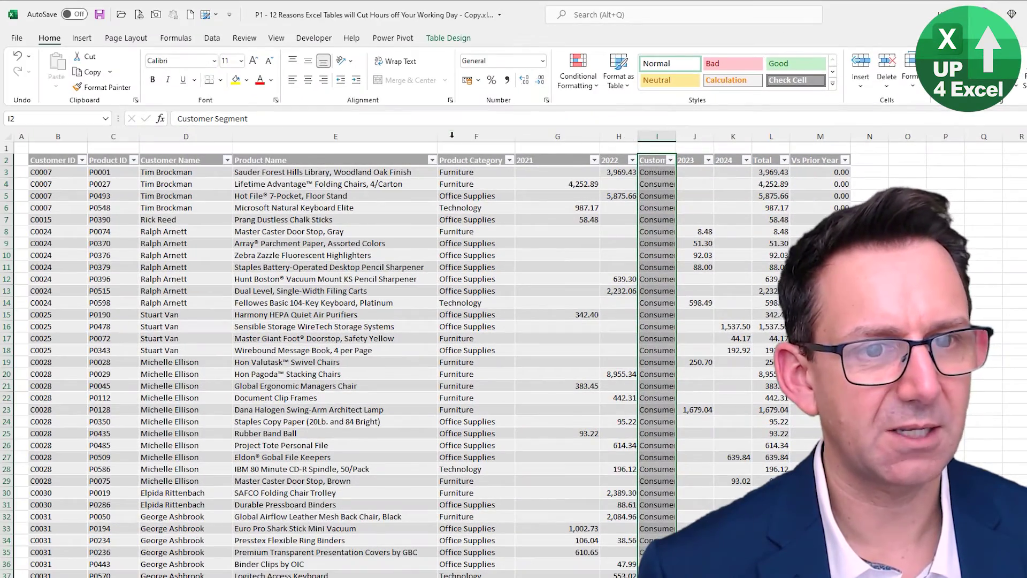
pyautogui.click(8, 137)
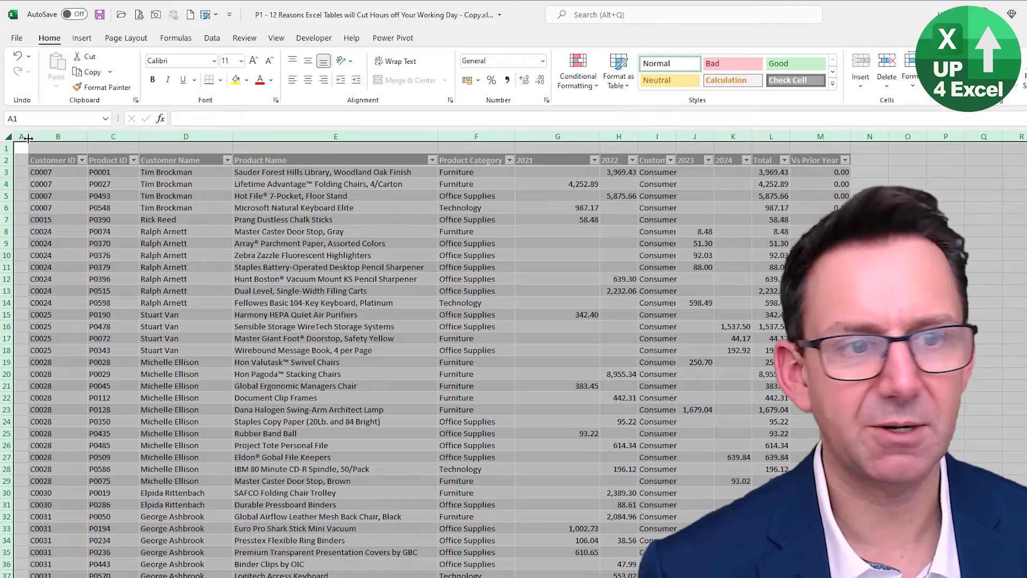
pyautogui.doubleClick(30, 139)
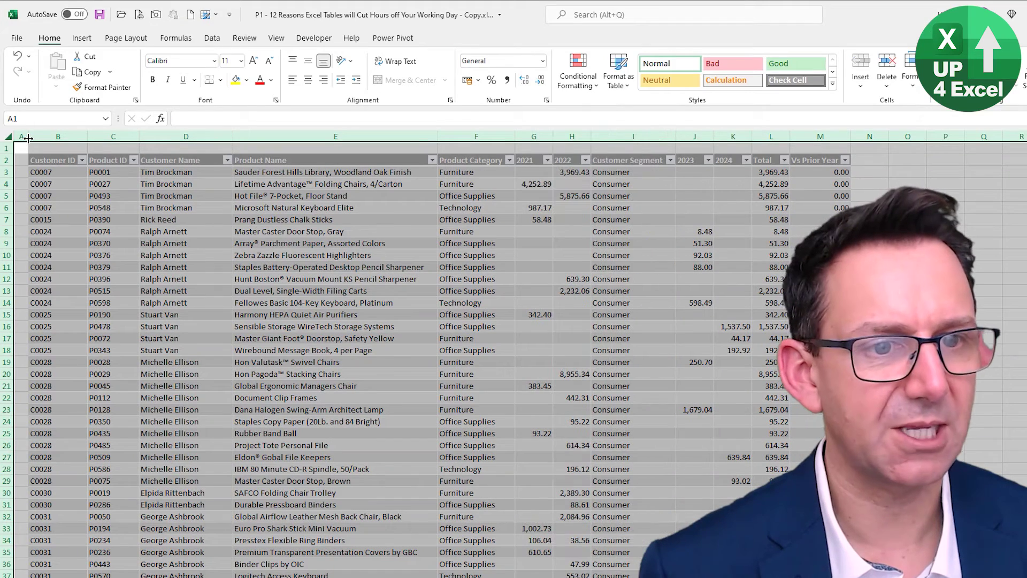
# Step: Check that the Total and Customer Segment lookup formulas still calculate correctly
pyautogui.click(776, 173)
pyautogui.click(773, 197)
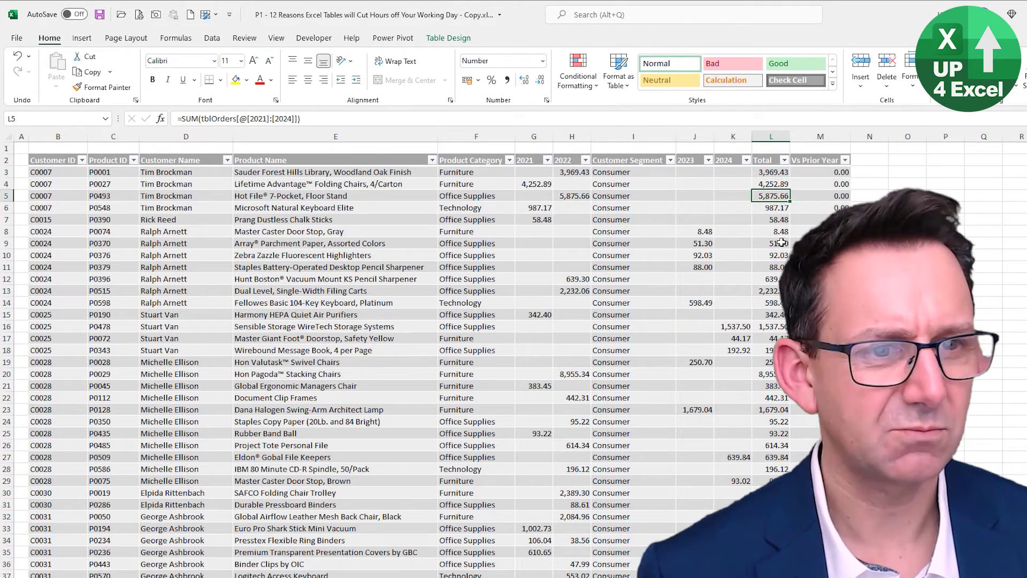
pyautogui.click(774, 243)
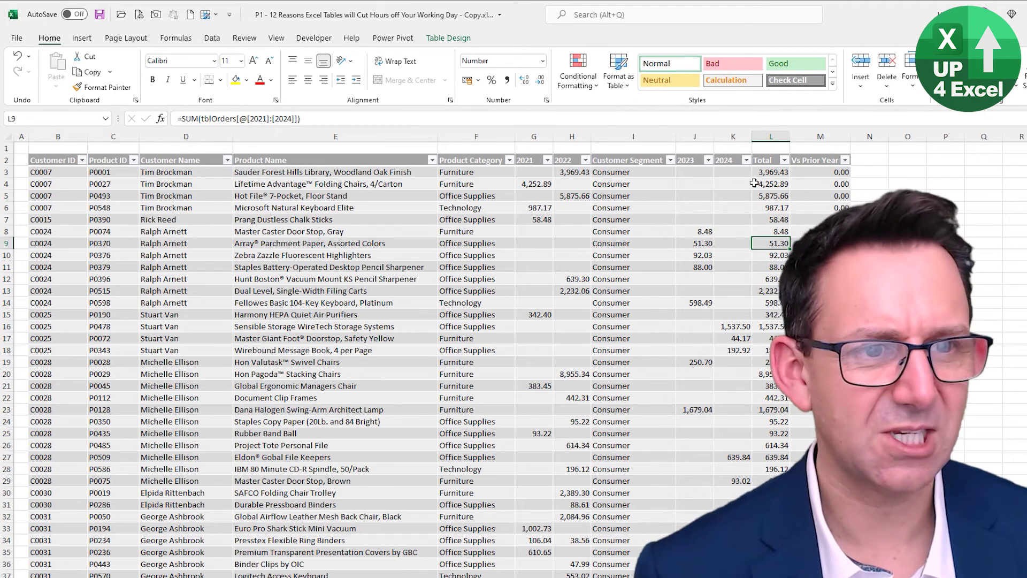
pyautogui.click(626, 243)
pyautogui.press('Right')
pyautogui.press('Right')
pyautogui.press('Right')
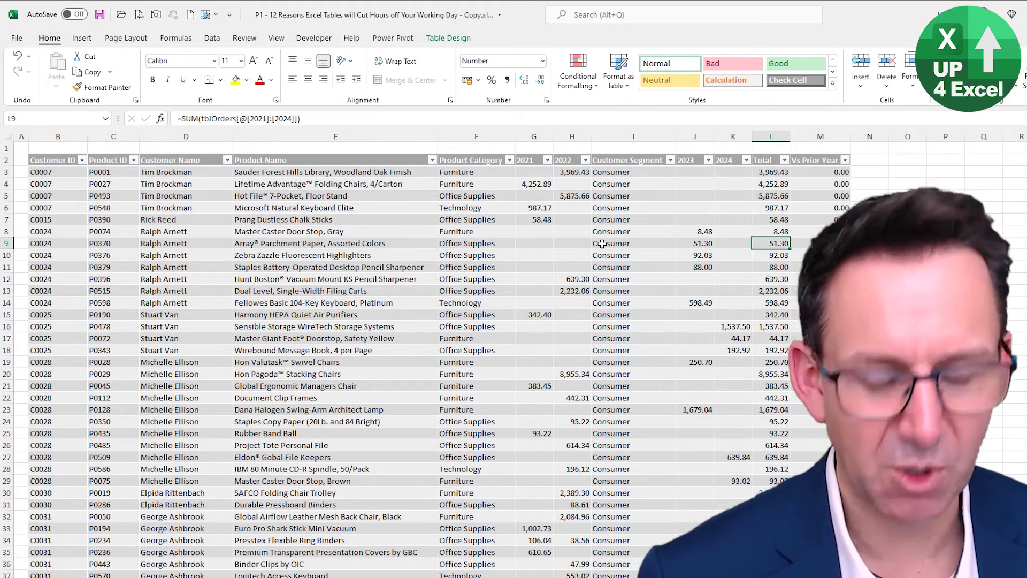
# Step: Restore the Customer Segment column and move the Master Caster Door Stop order to row 13
pyautogui.hotkey('ctrl', 'z')
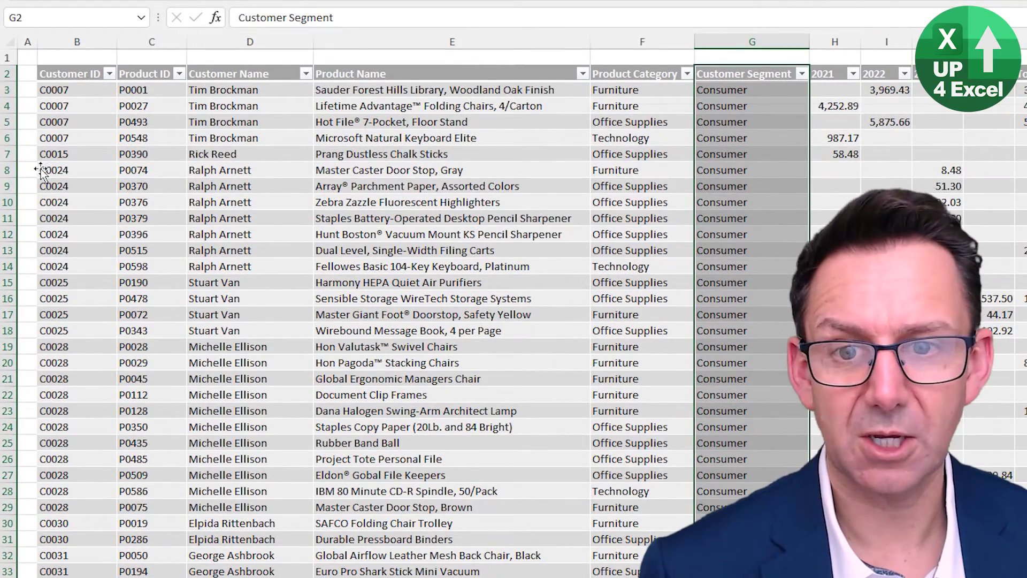
pyautogui.click(38, 170)
pyautogui.moveTo(198, 178); pyautogui.dragTo(212, 265)
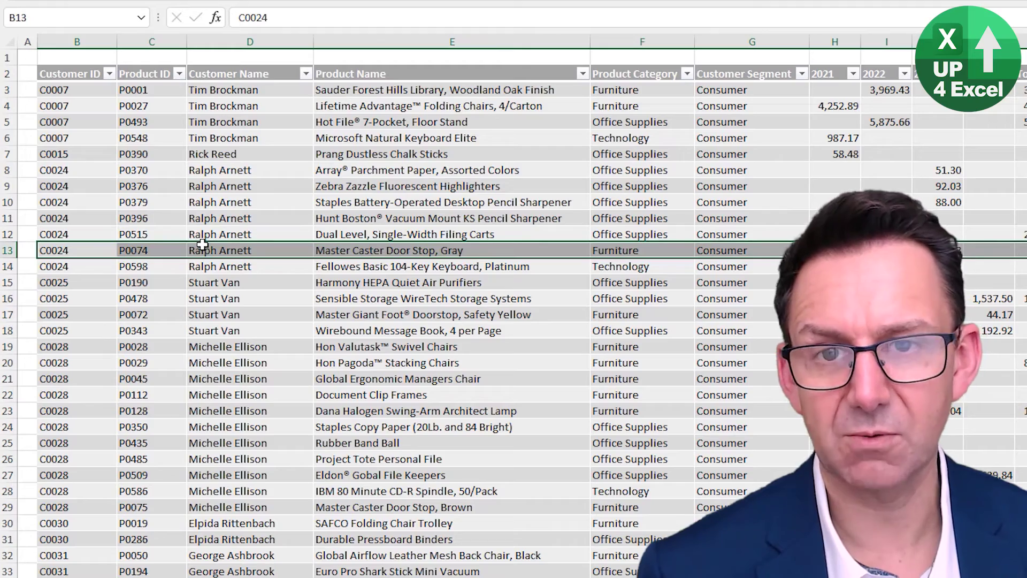
# Step: Move the Iceberg round-tables order to the last table row, just above the Total row
pyautogui.hotkey('ctrl', 'Down')
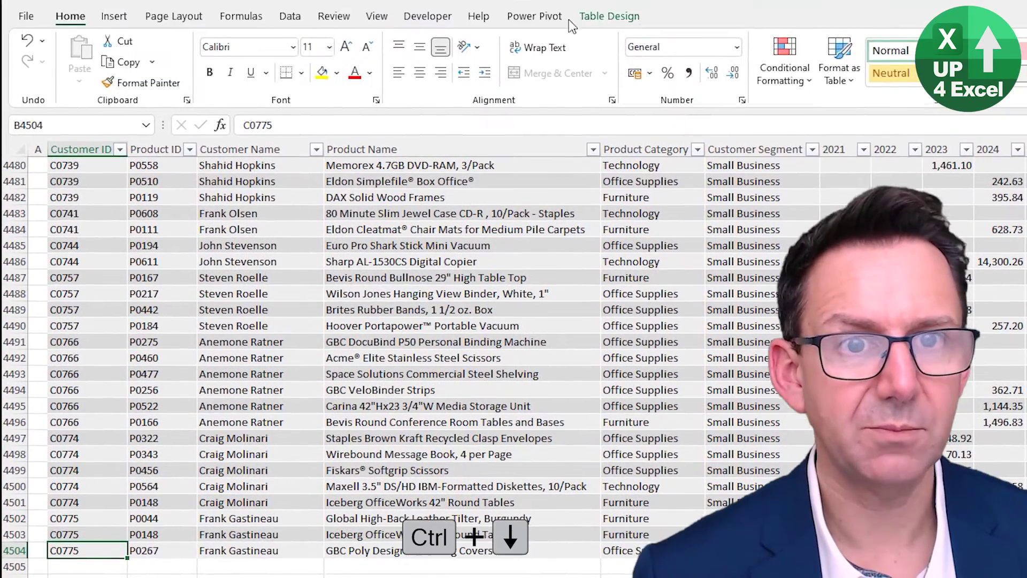
pyautogui.click(599, 18)
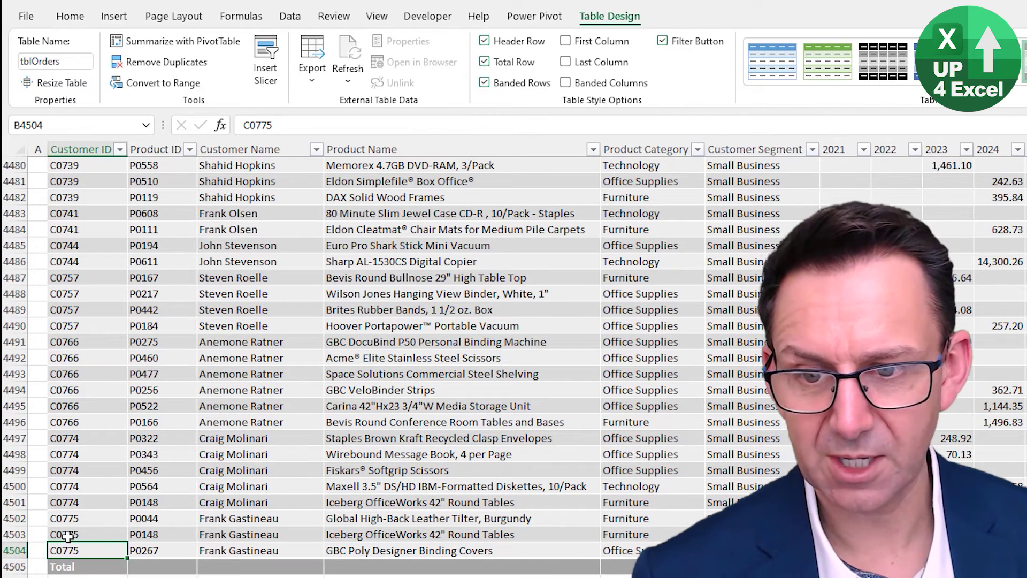
pyautogui.click(50, 535)
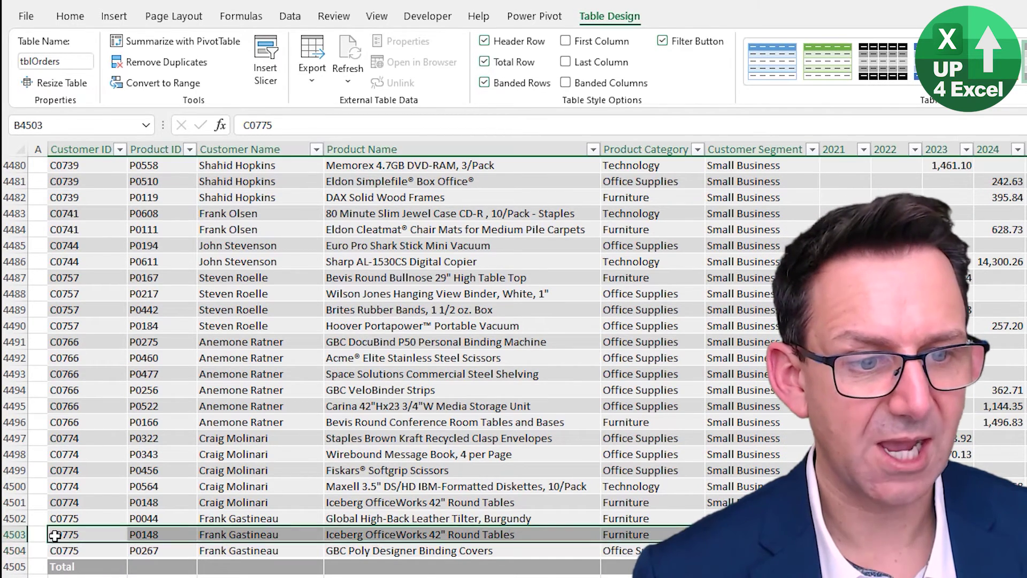
pyautogui.moveTo(152, 544); pyautogui.dragTo(156, 564)
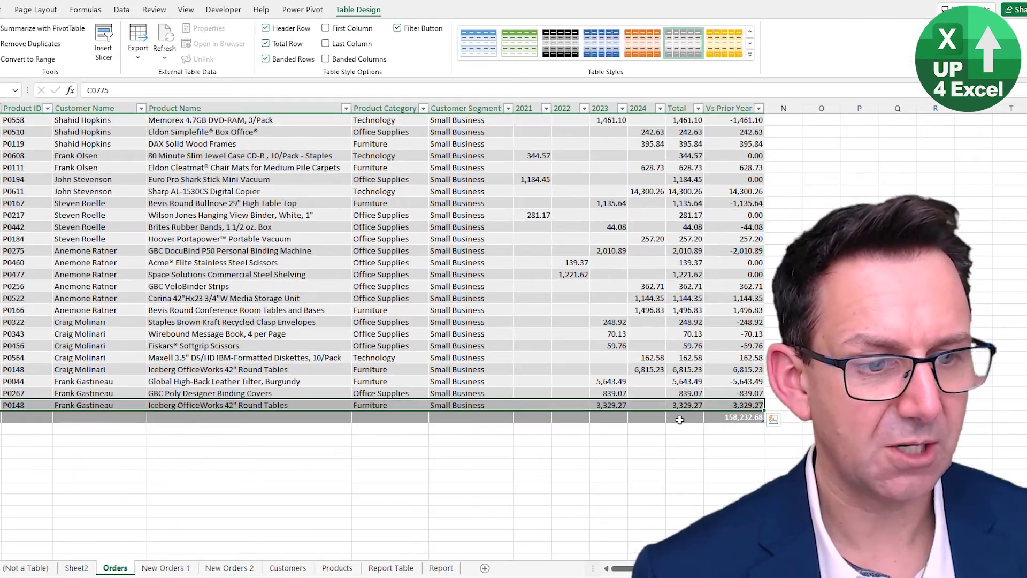
pyautogui.click(680, 420)
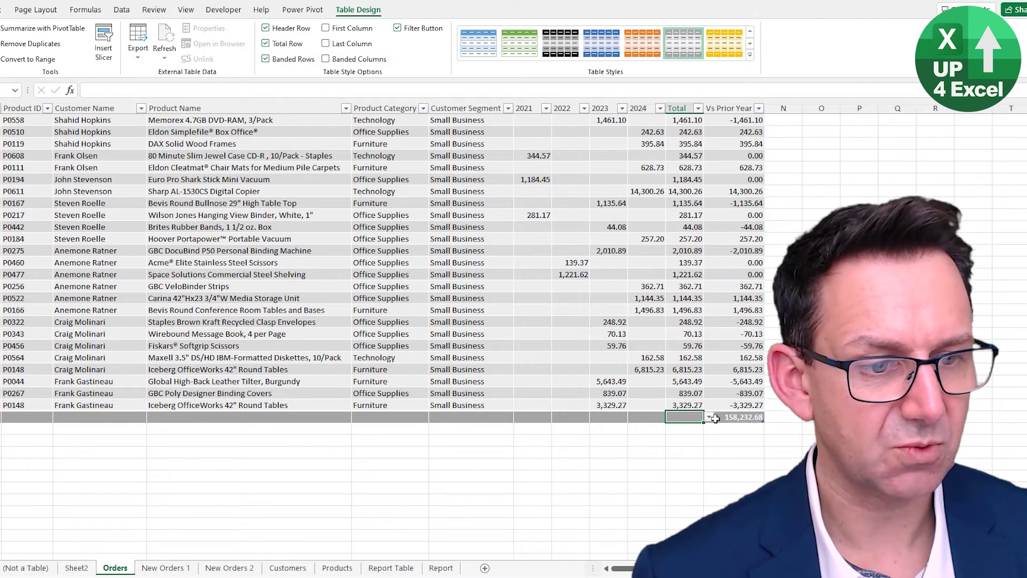
pyautogui.click(682, 405)
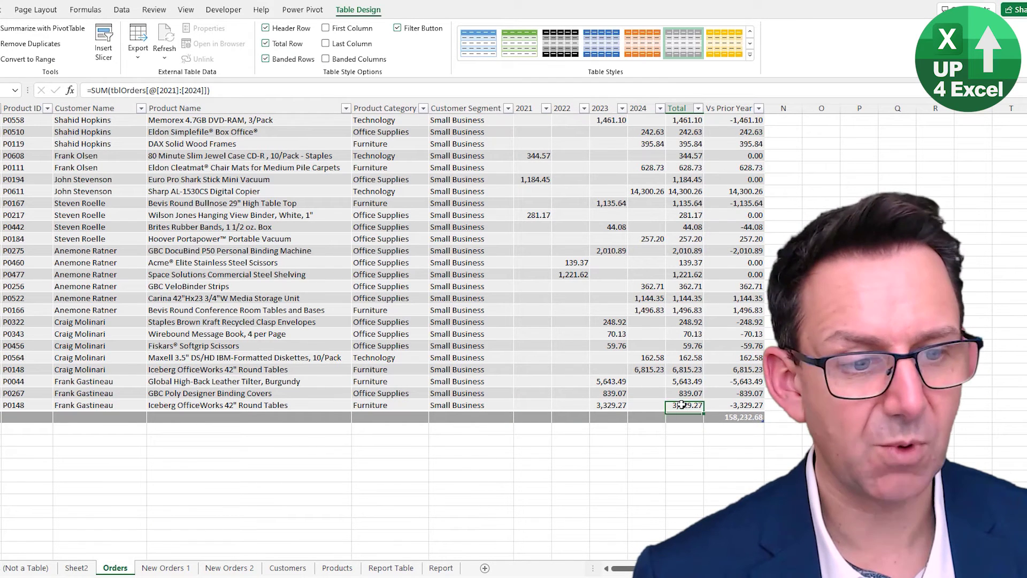
pyautogui.click(680, 419)
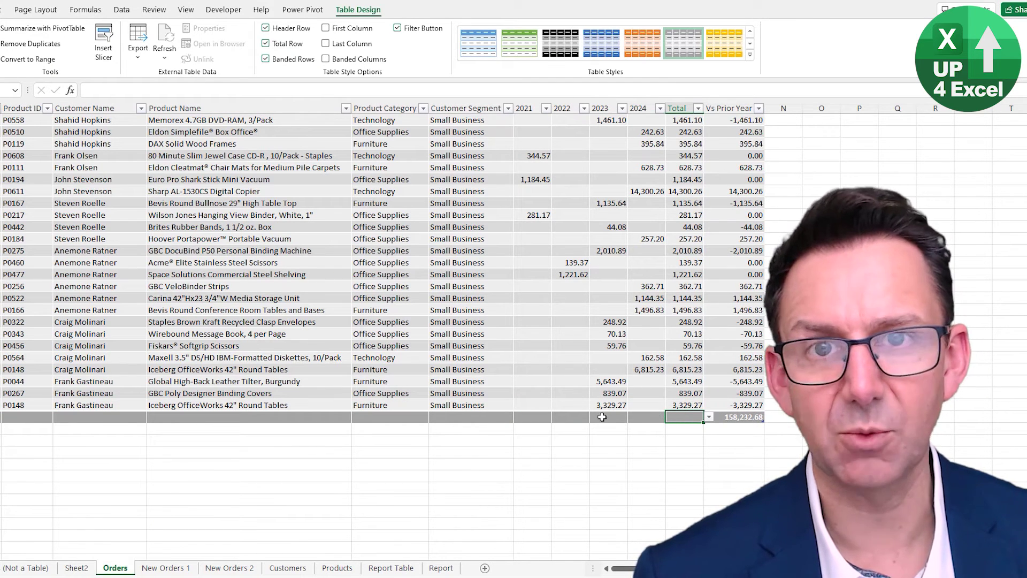
pyautogui.press('Right')
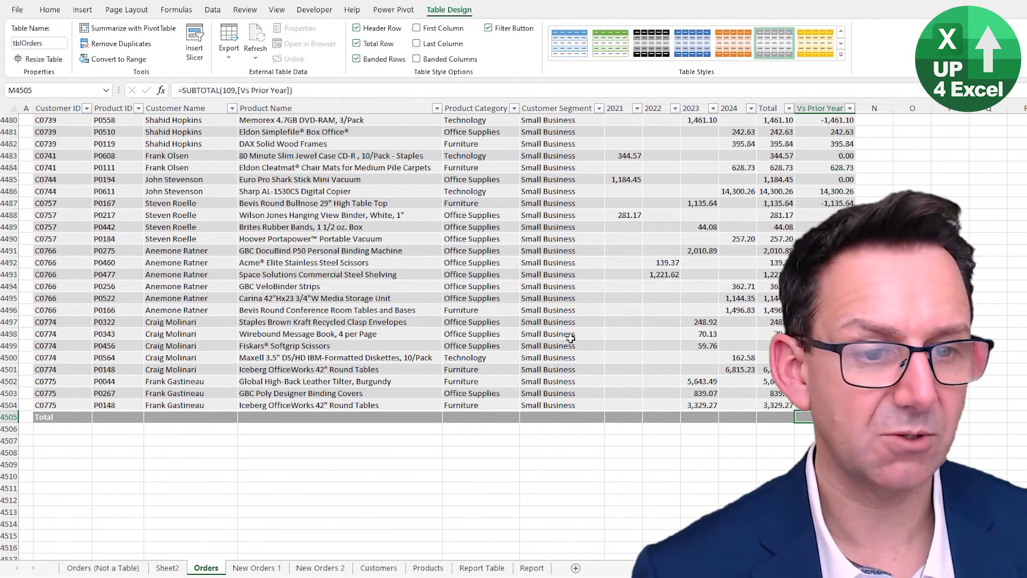
pyautogui.click(603, 335)
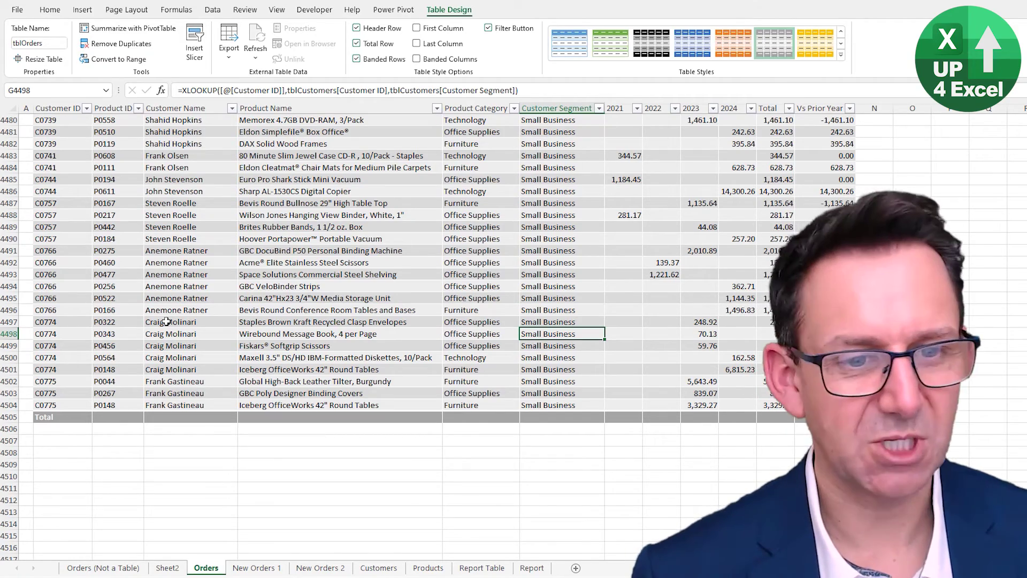
pyautogui.hotkey('ctrl', 'Up')
pyautogui.hotkey('ctrl', 'Up')
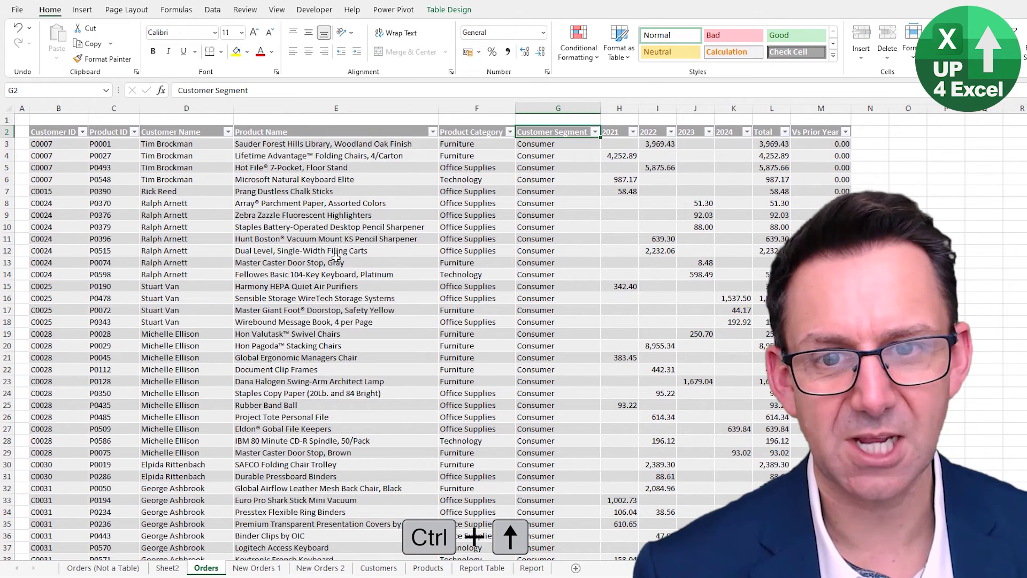
pyautogui.click(337, 226)
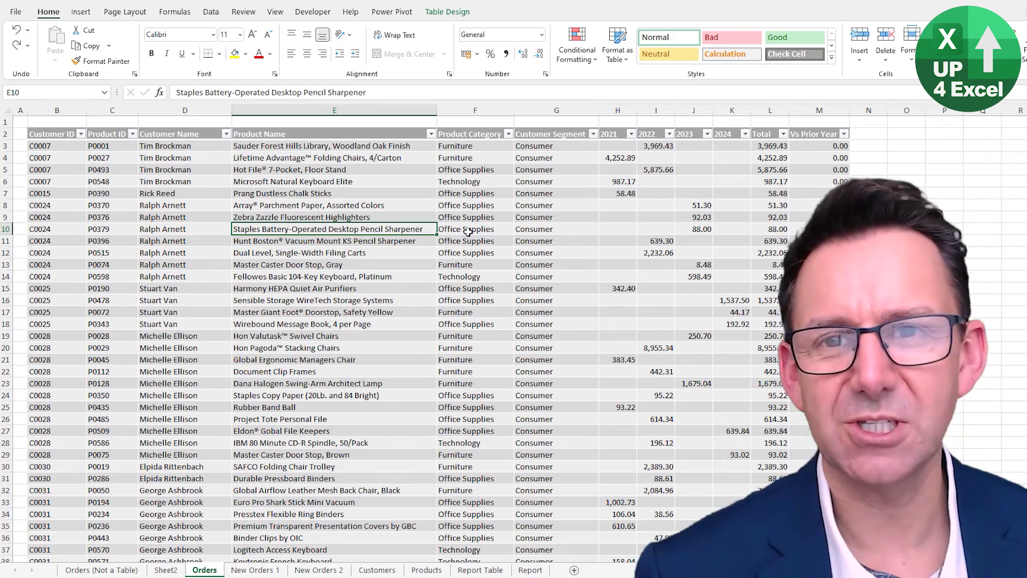
# Step: On the Data tab, browse the Get Data sources, then build a From Table/Range query from Orders
pyautogui.click(220, 16)
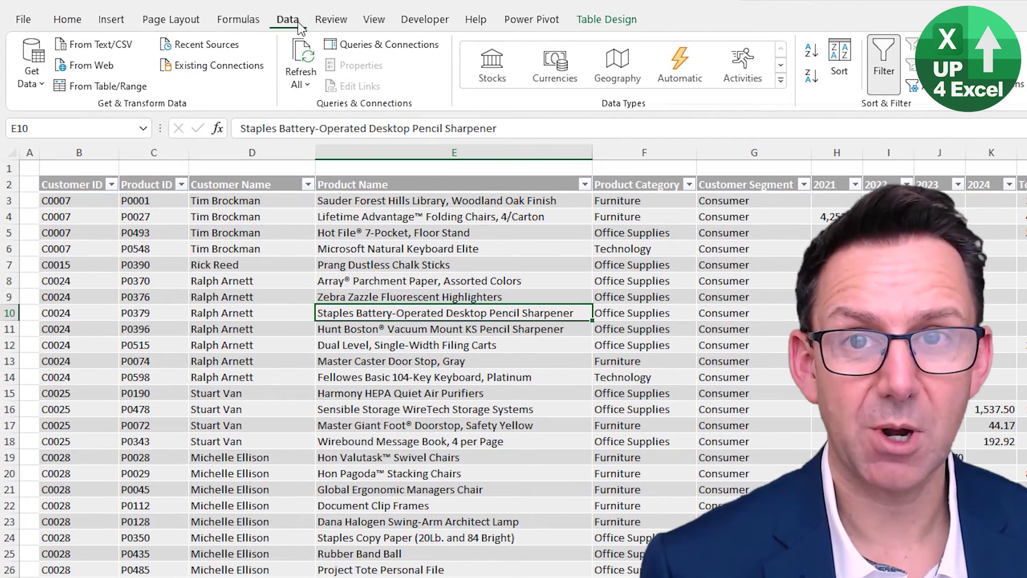
pyautogui.click(30, 80)
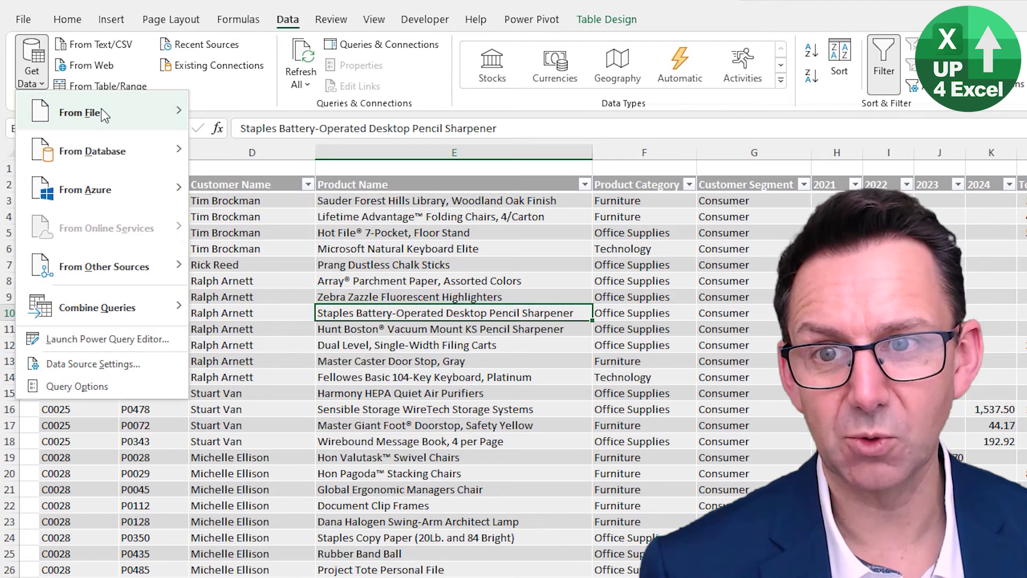
pyautogui.moveTo(155, 318)
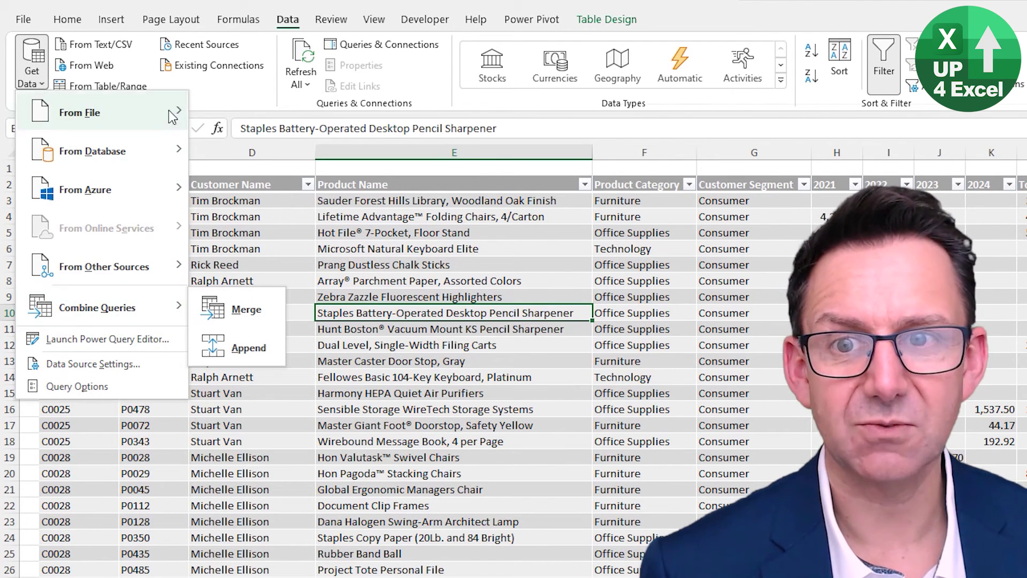
pyautogui.press('Escape')
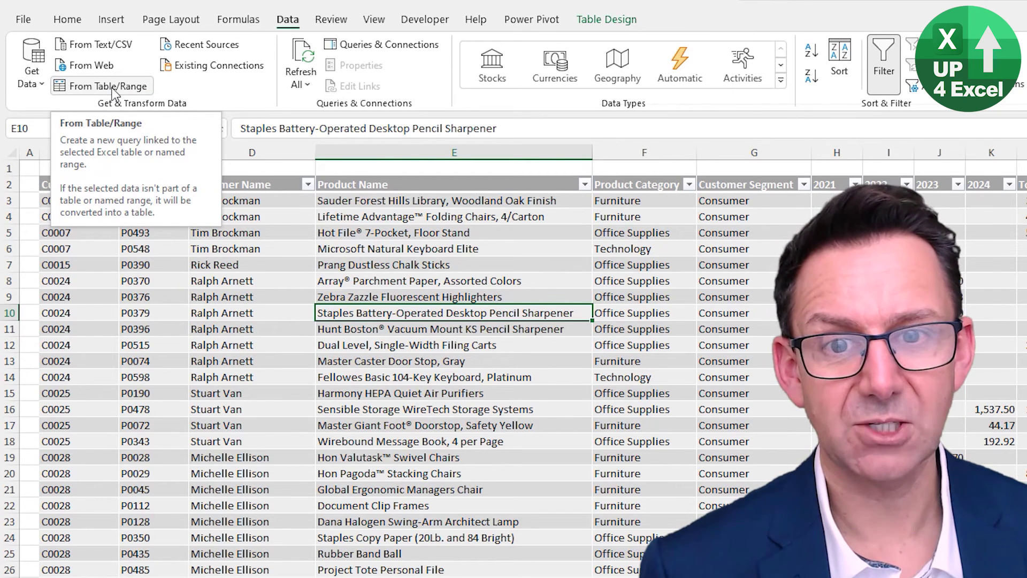
pyautogui.click(114, 88)
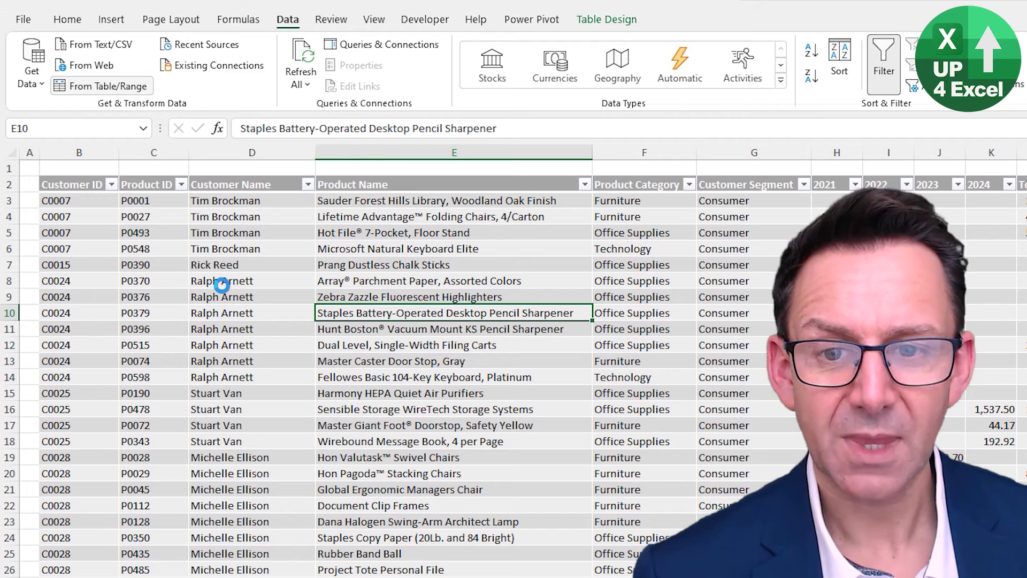